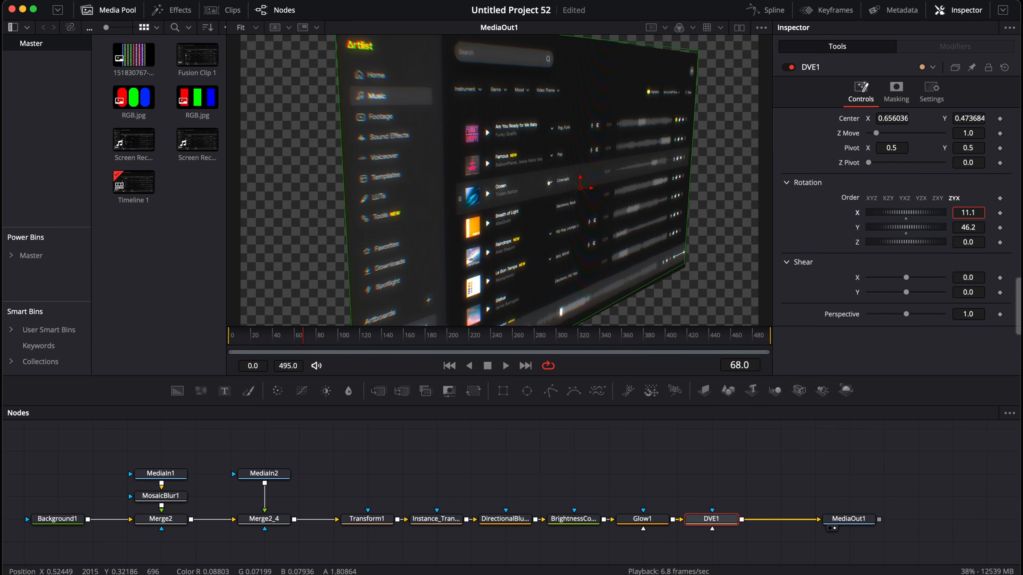
Tilt the DVE1 image to about 23.5 on X and 38.7 on Y, with a Z Move of 0.55.
left_click_drag(906, 212, 920, 213)
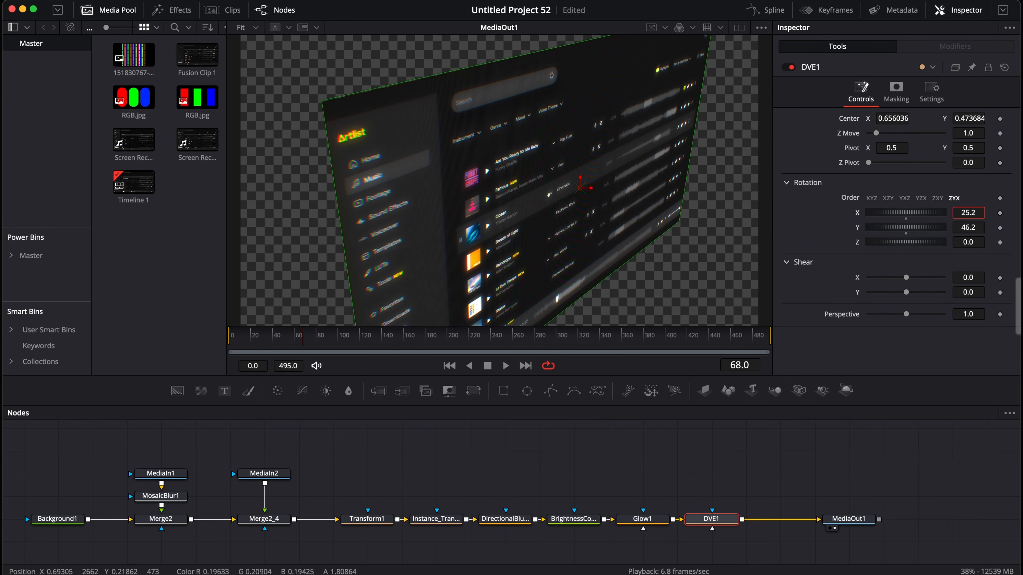
left_click_drag(905, 227, 897, 228)
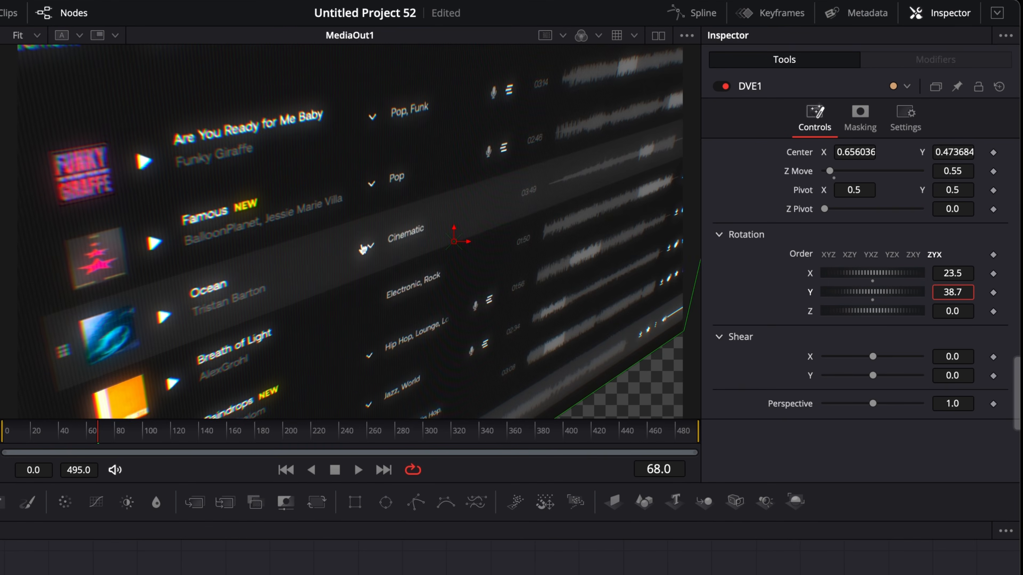
left_click_drag(953, 292, 955, 311)
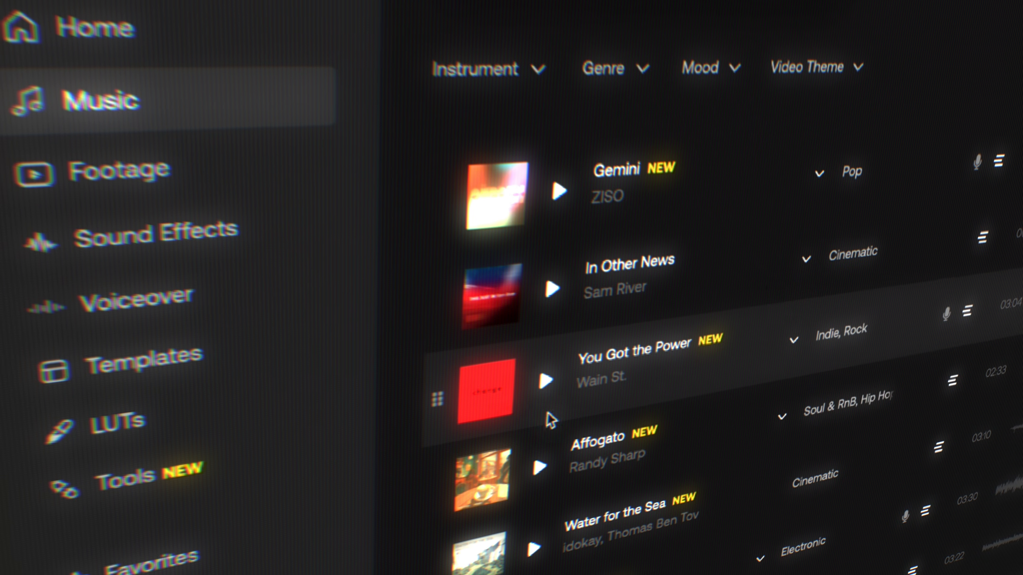
left_click(546, 381)
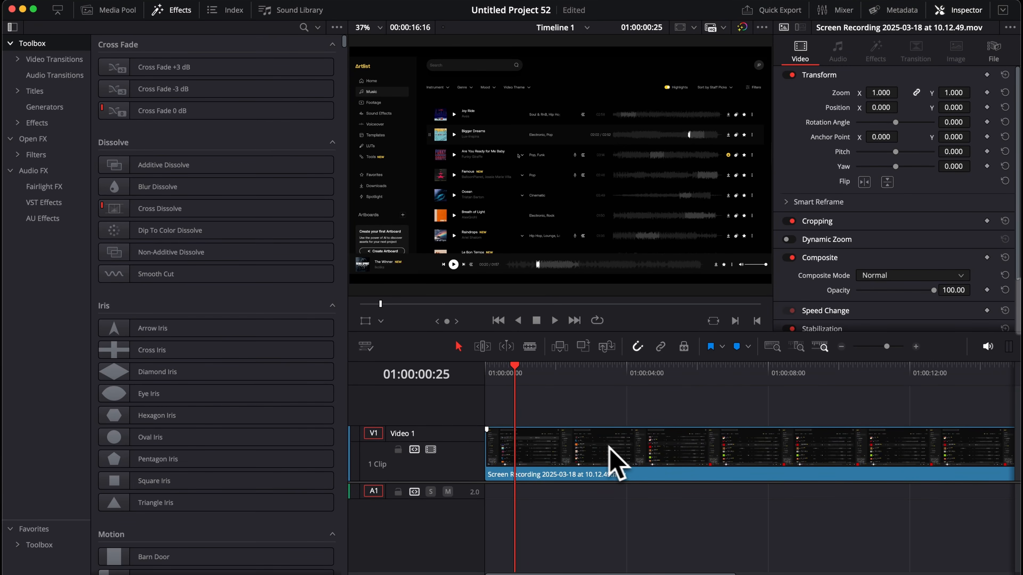
Convert the screen recording clip on the timeline into a new Fusion clip and open it on the Fusion page.
mouse_move(535, 373)
left_mouse_down()
mouse_move(708, 372)
mouse_move(701, 381)
mouse_move(546, 377)
left_mouse_up()
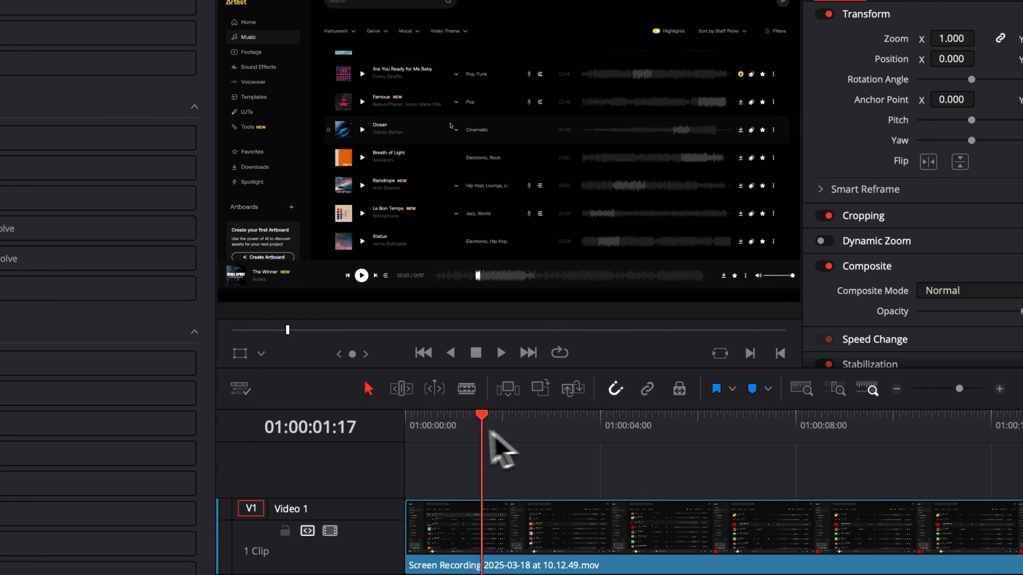
left_click_drag(489, 432, 668, 437)
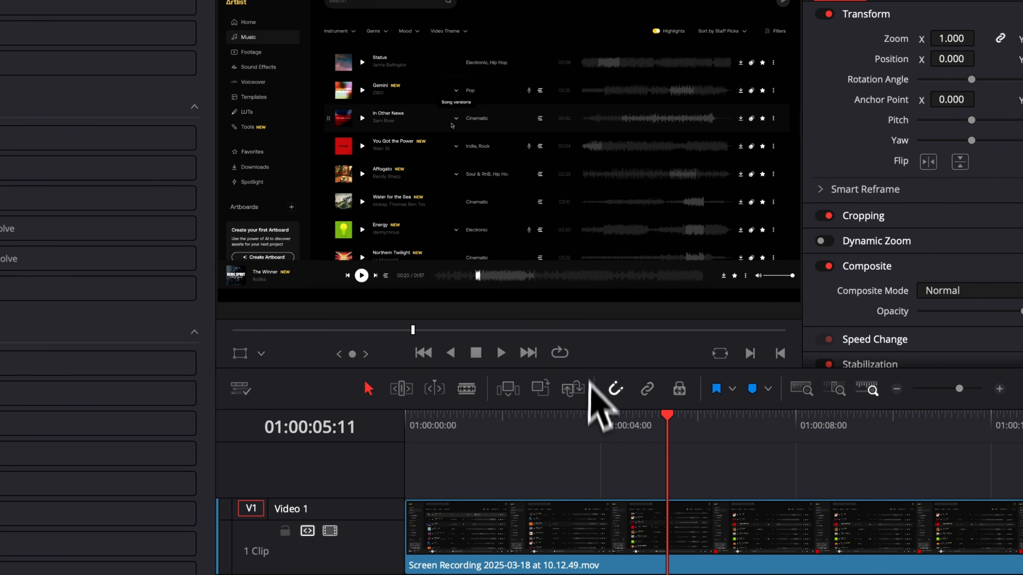
left_click_drag(464, 433, 628, 458)
right_click(616, 504)
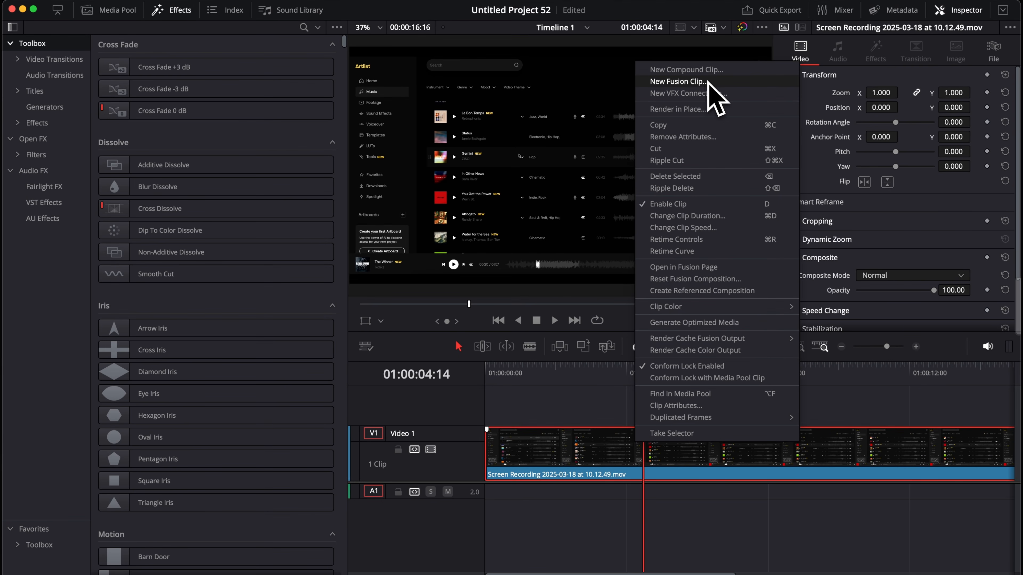
left_click(685, 82)
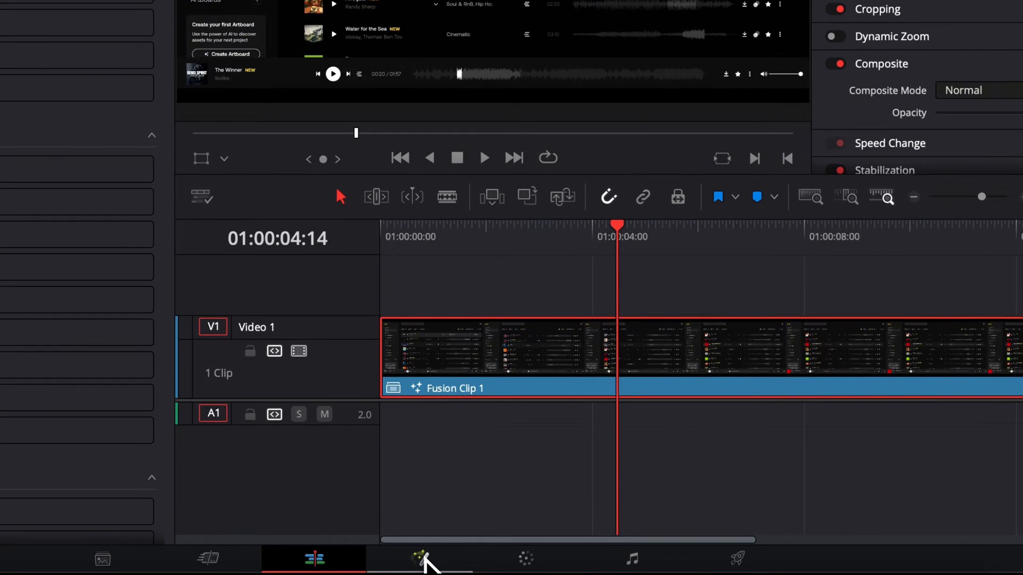
left_click(512, 573)
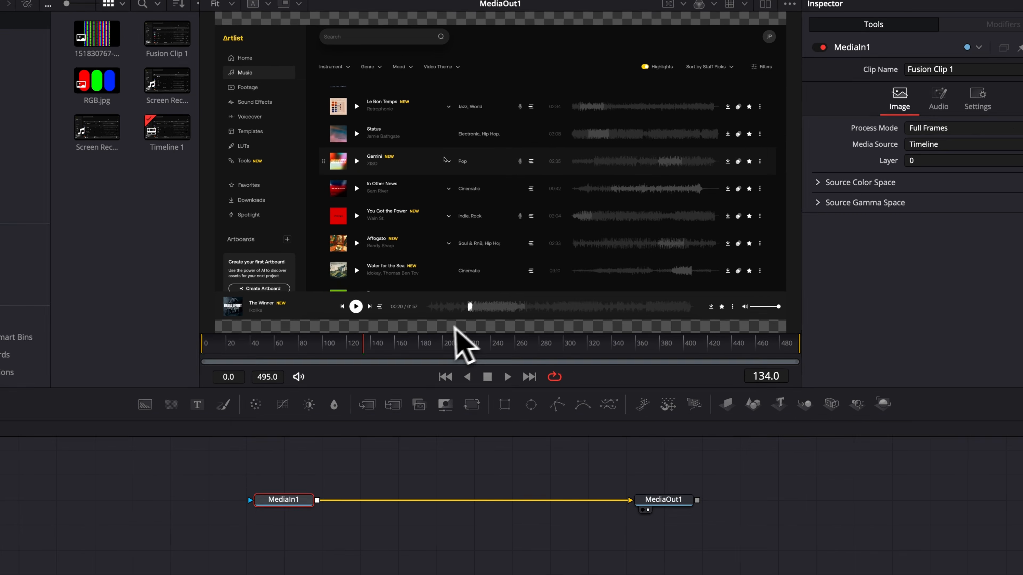
Add a Background node, merge MediaIn1 over it, feed the merge into MediaOut1 in place of the direct link, and view the merge.
left_click_drag(308, 457, 310, 415)
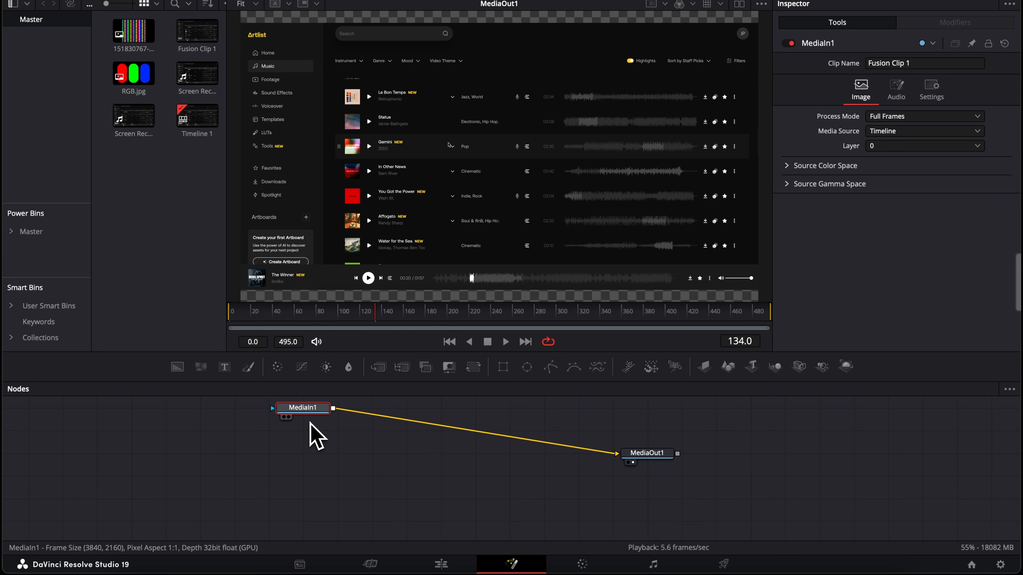
left_click_drag(78, 264, 106, 397)
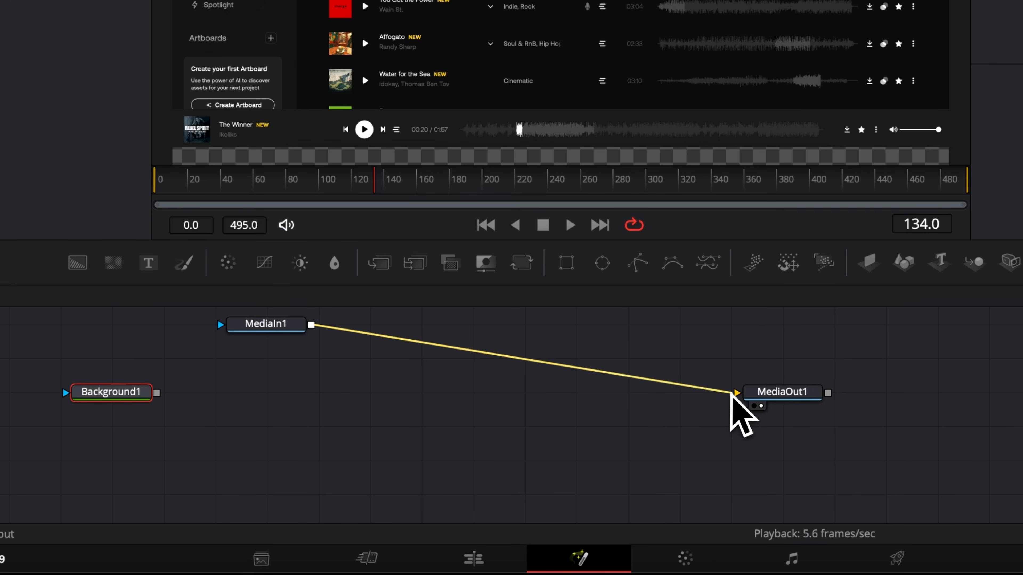
left_click_drag(734, 391, 675, 356)
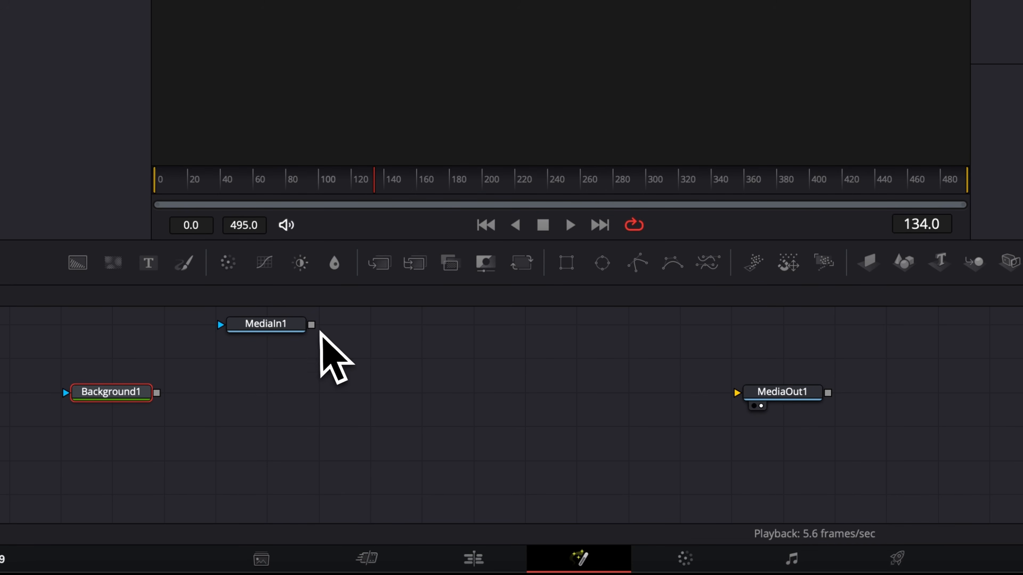
left_click_drag(312, 325, 158, 394)
left_click_drag(316, 400, 736, 393)
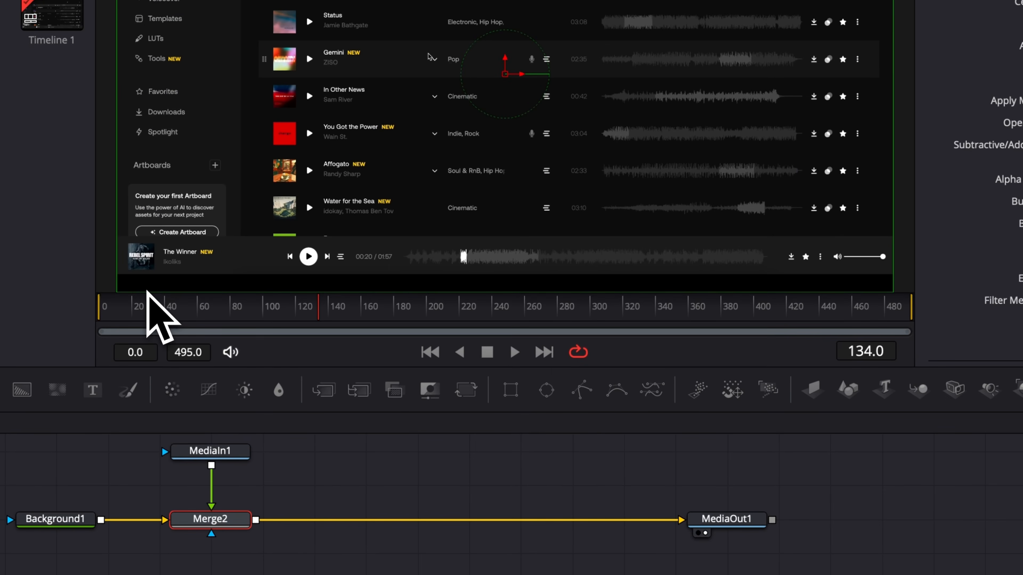
left_click(35, 533)
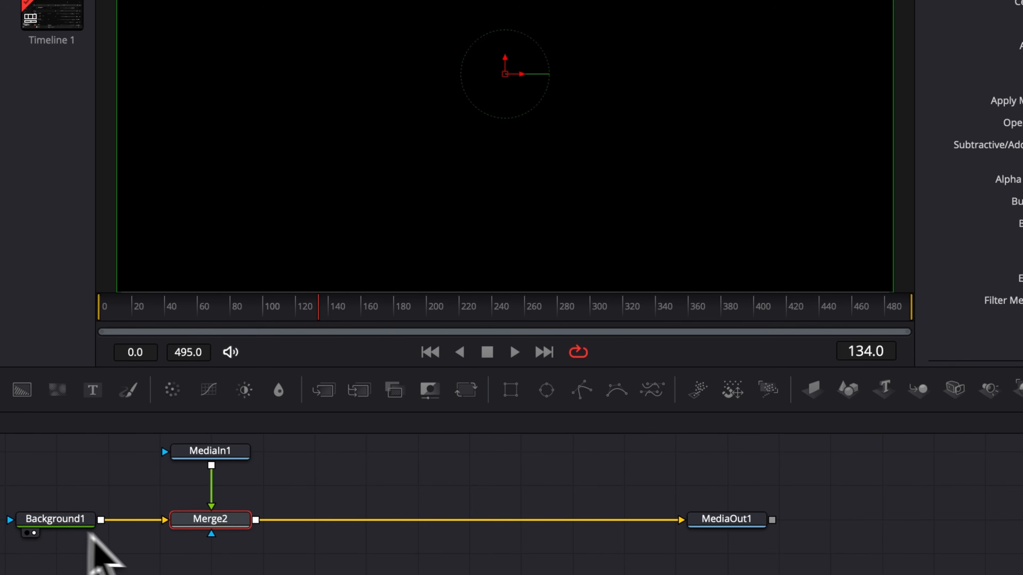
left_click(189, 532)
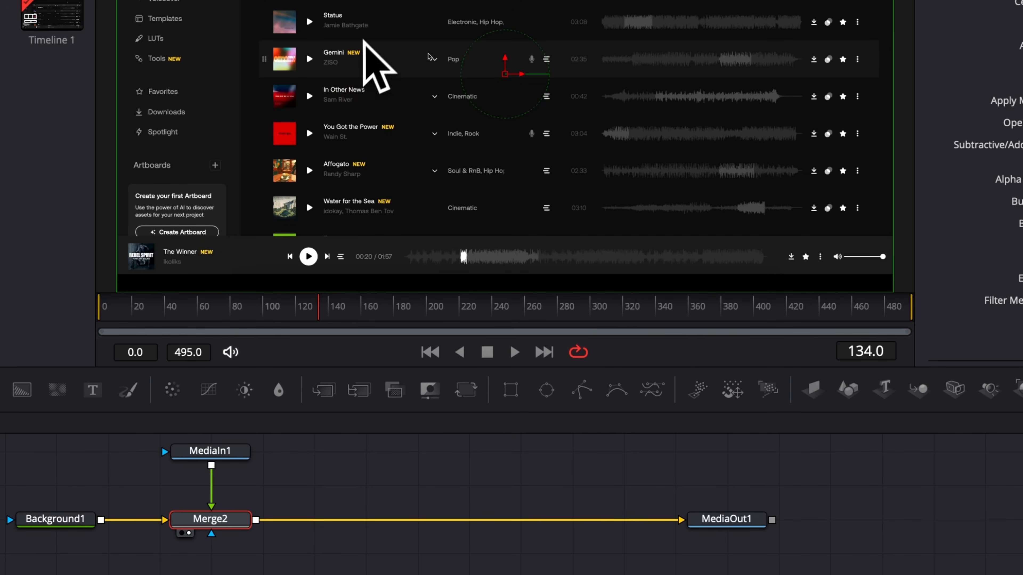
Set Background1's colour to the dark grey 0E0E0E sampled from the screen recording's own background.
left_click(66, 524)
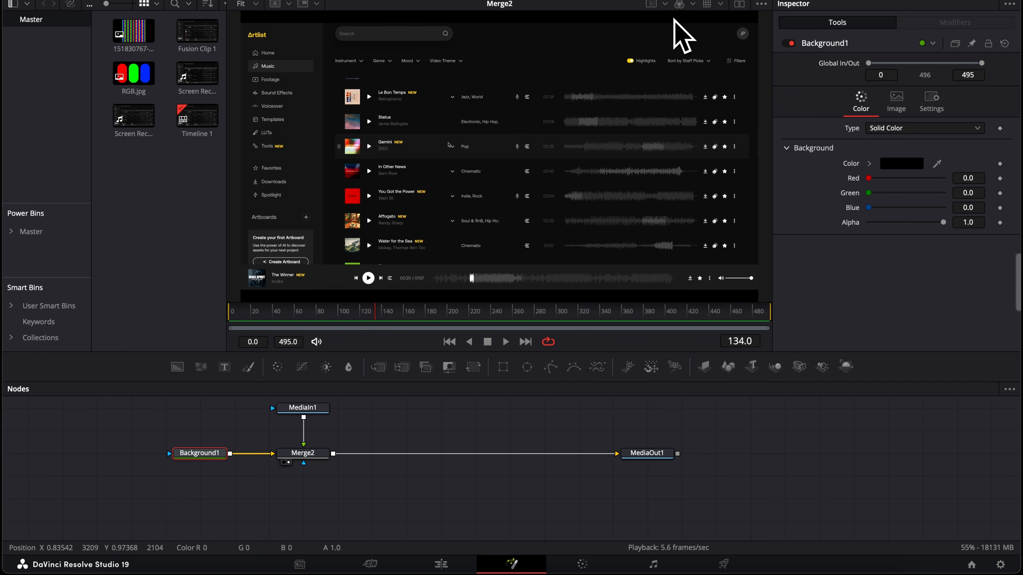
left_click(909, 166)
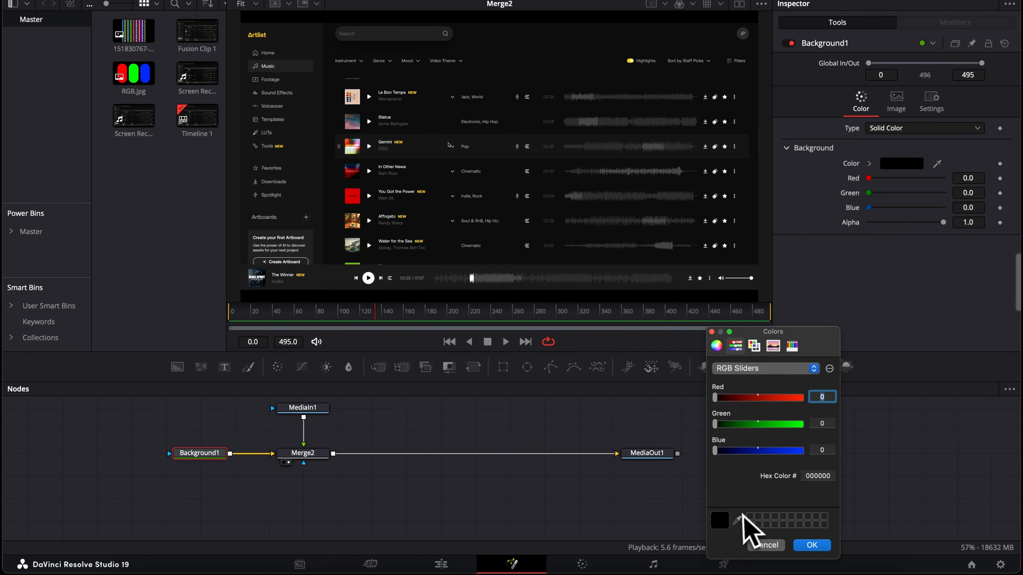
left_click(738, 520)
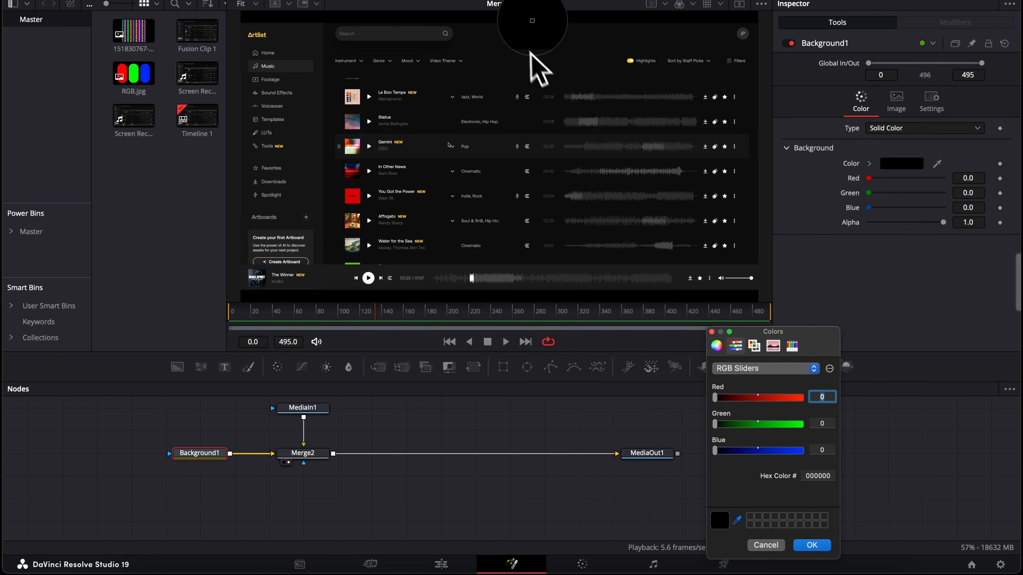
left_click(519, 56)
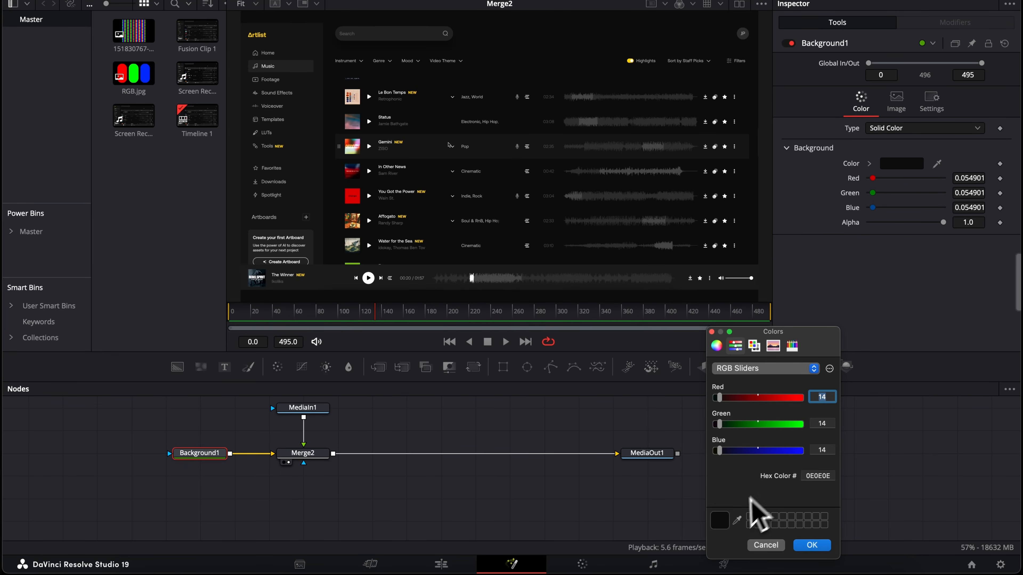
left_click(737, 520)
left_click(291, 225)
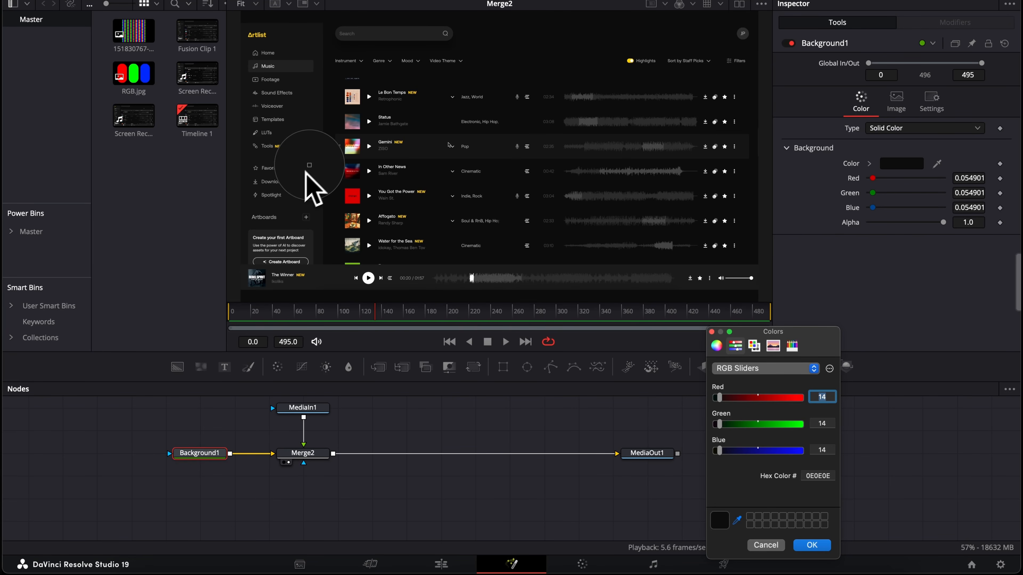
left_click(812, 546)
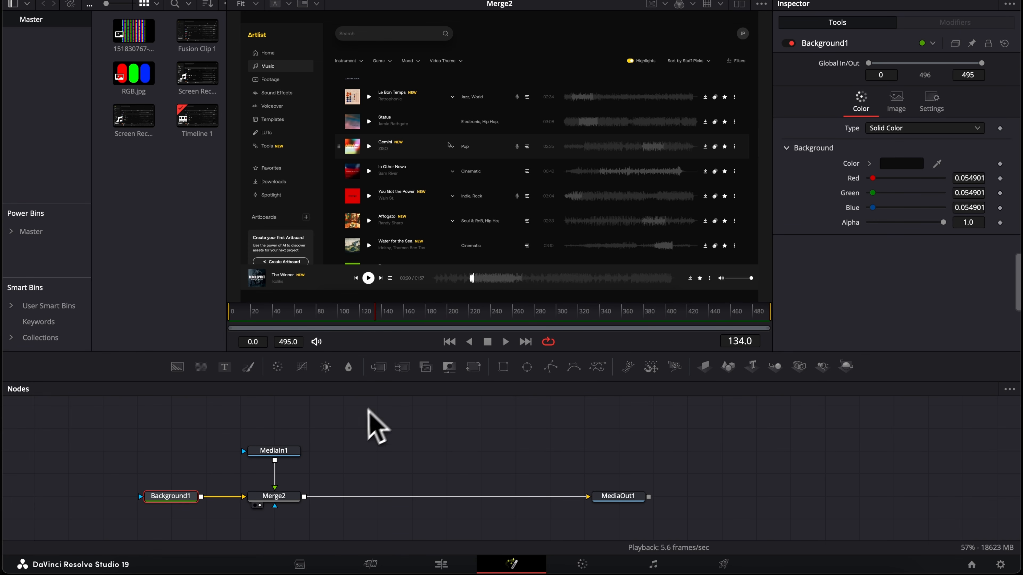
Build a separate node branch merging a rectangle-masked Background3 over a new Background2, and show that merge in the viewer.
scroll(354, 420, "right", 2)
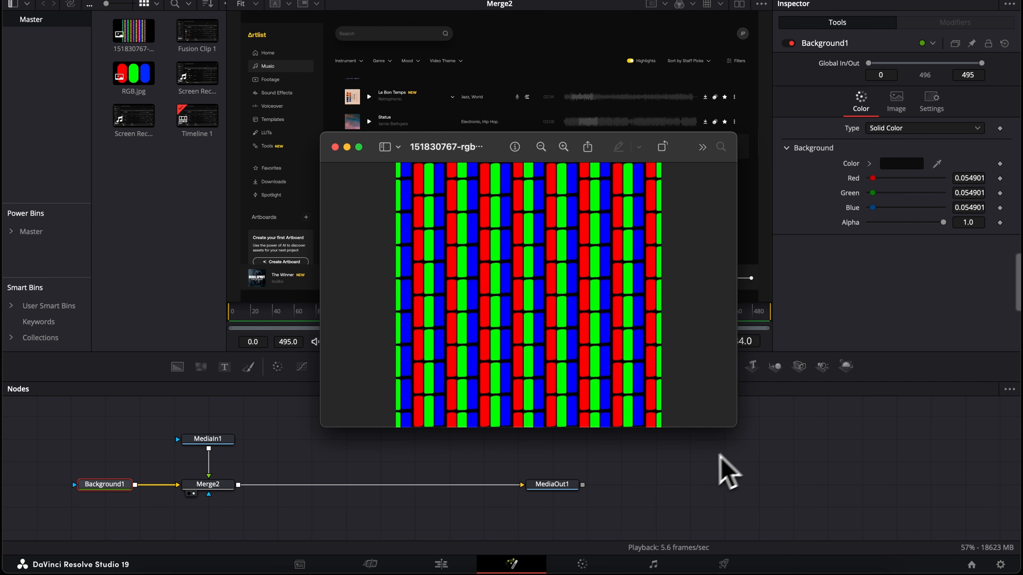
left_click_drag(371, 155, 322, 242)
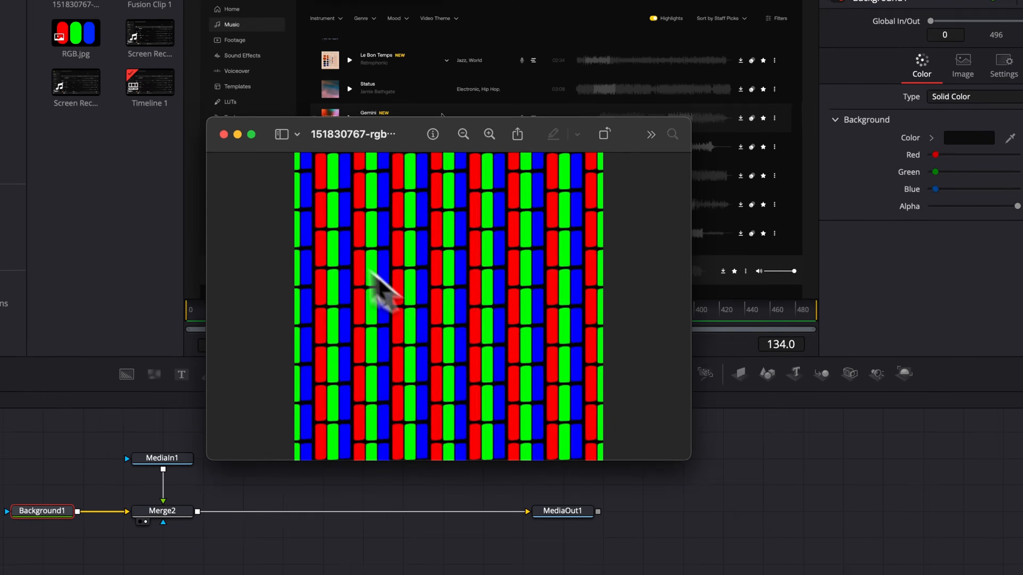
left_click(147, 80)
scroll(371, 448, "up", 3)
left_click_drag(178, 366, 284, 453)
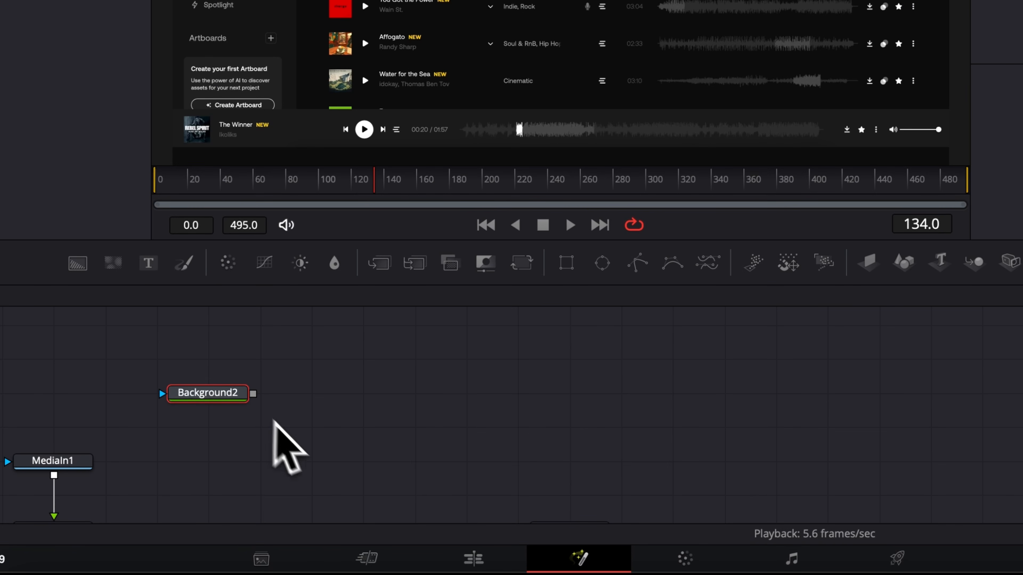
left_click_drag(77, 262, 257, 430)
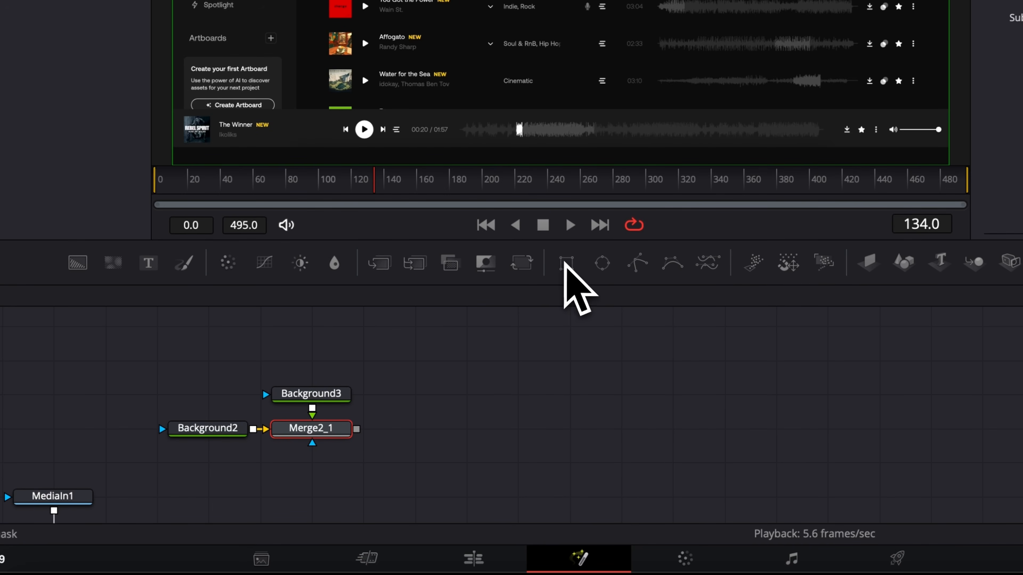
left_click_drag(566, 264, 277, 393)
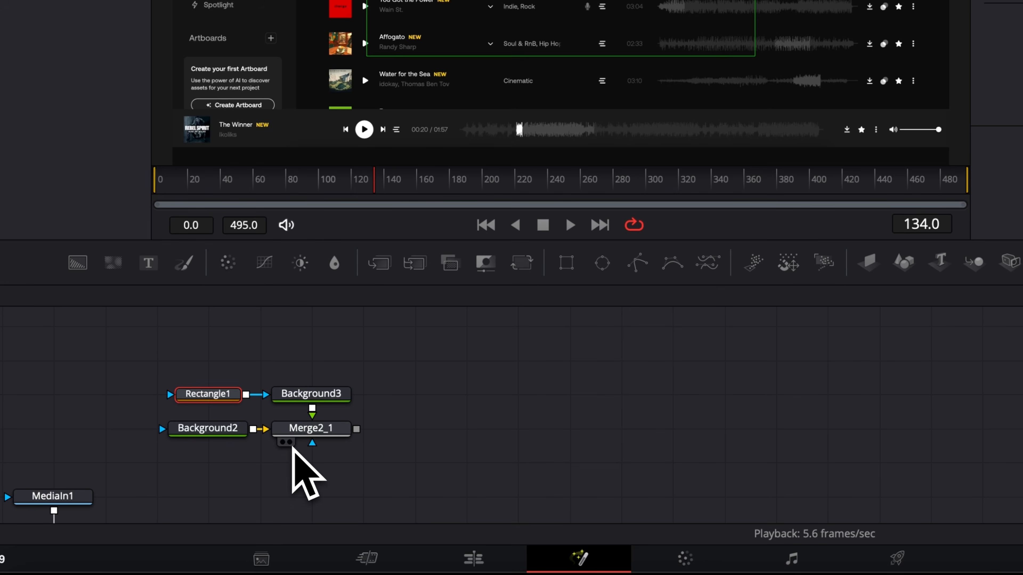
left_click(289, 443)
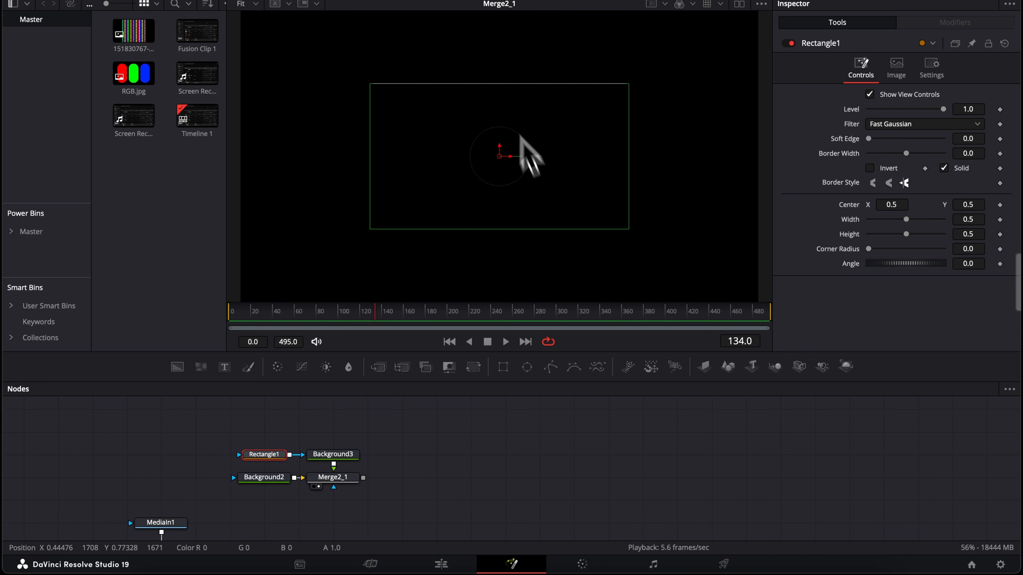
Turn off Auto Resolution for Background2 and set its image size to 500 wide by 250 high.
left_click(269, 479)
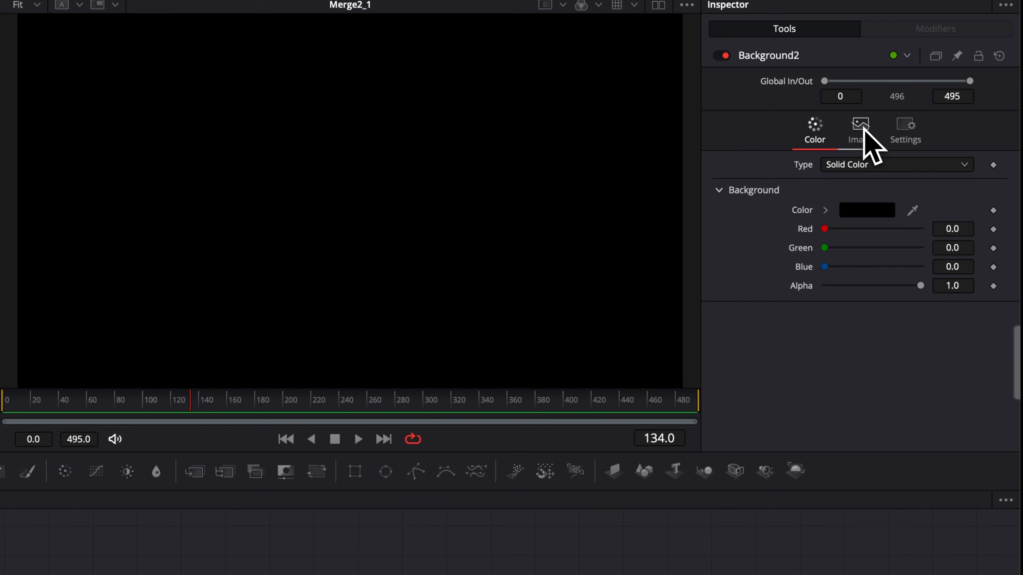
left_click(899, 101)
left_click(825, 267)
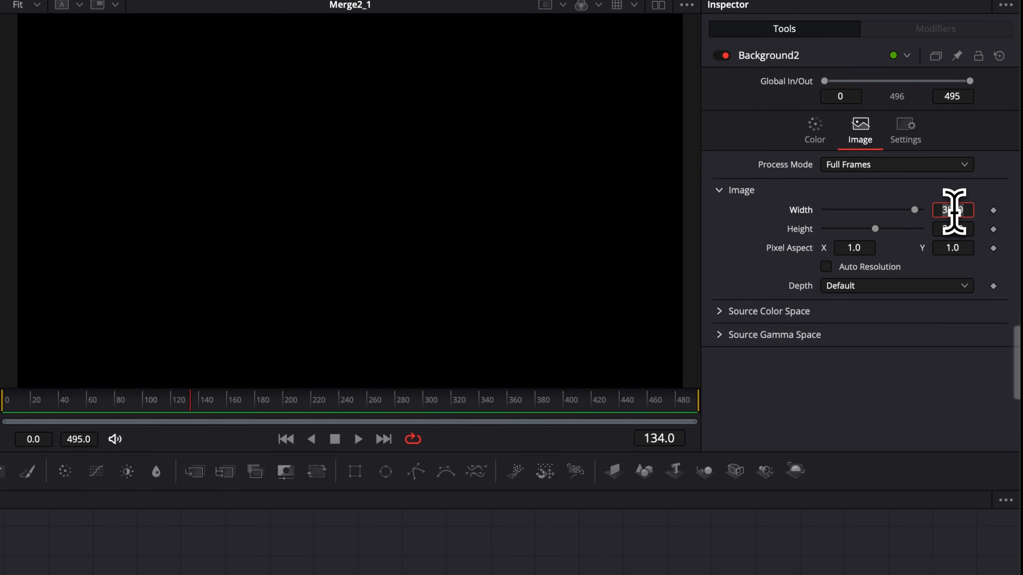
type("500")
key("Tab")
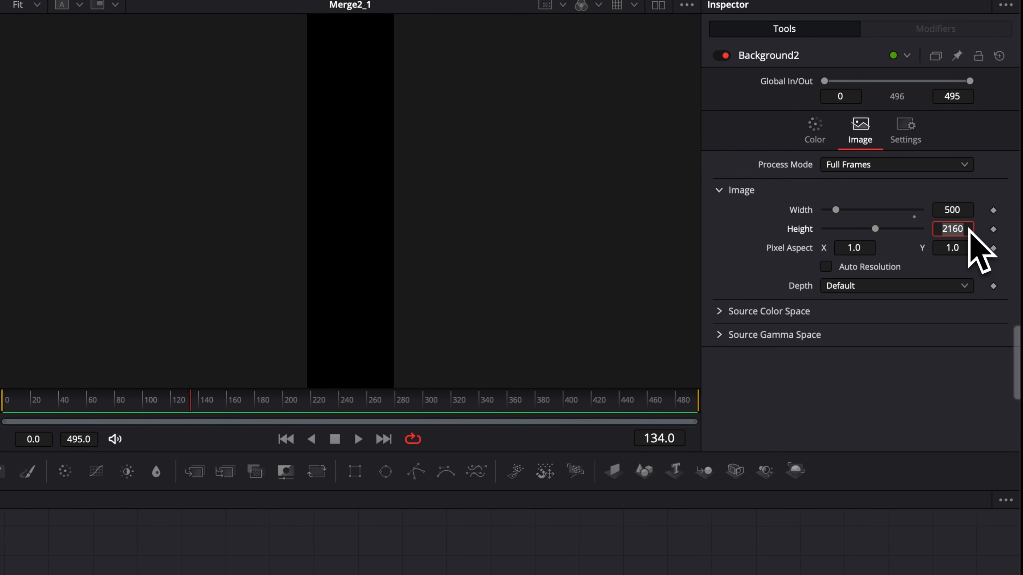
type("250")
key("Tab")
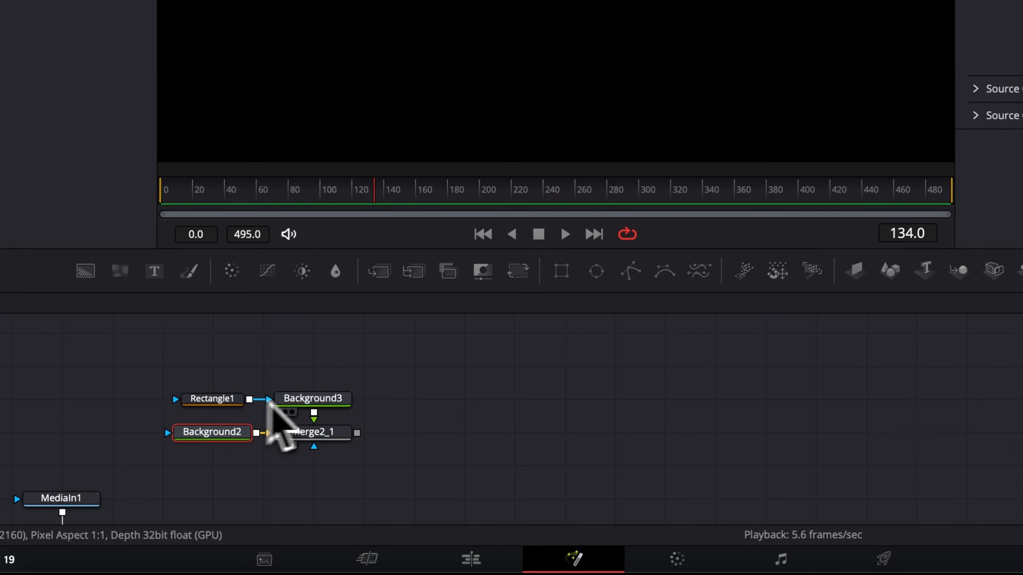
Set Background3's colour to pure red, with Red at 1.0 and Green and Blue at 0.
left_click(330, 399)
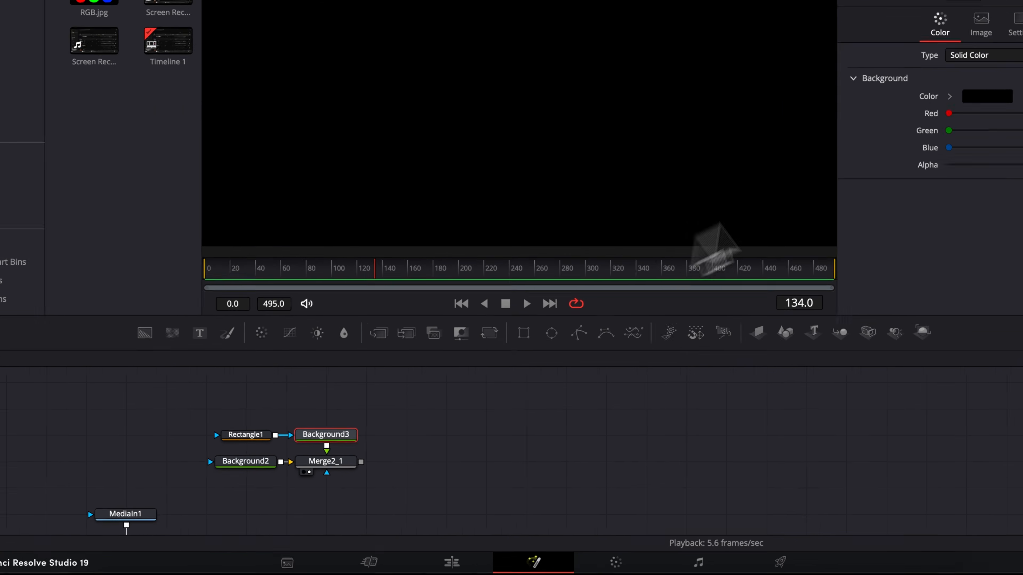
left_click(912, 164)
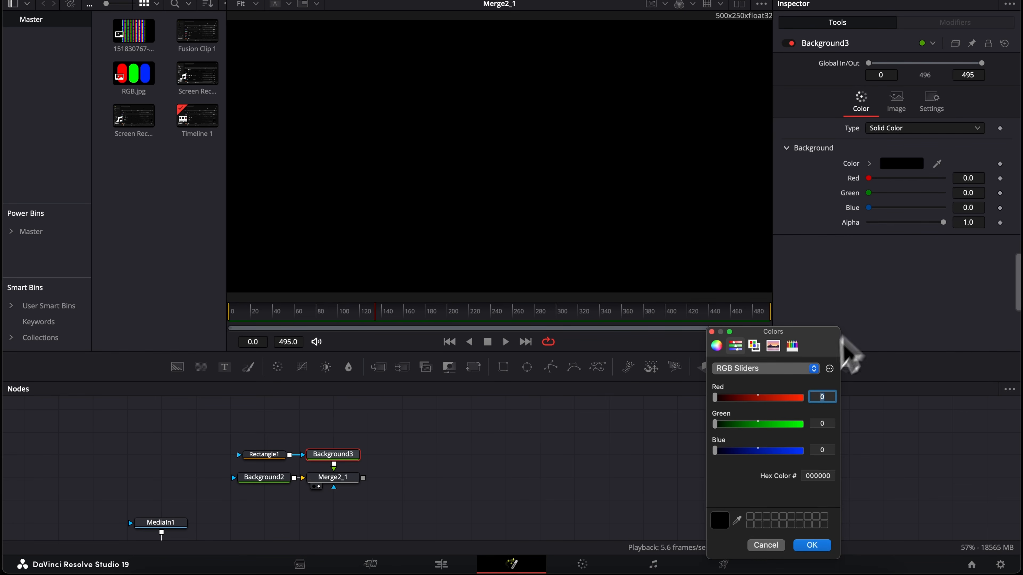
left_click_drag(794, 401, 830, 408)
left_click(822, 544)
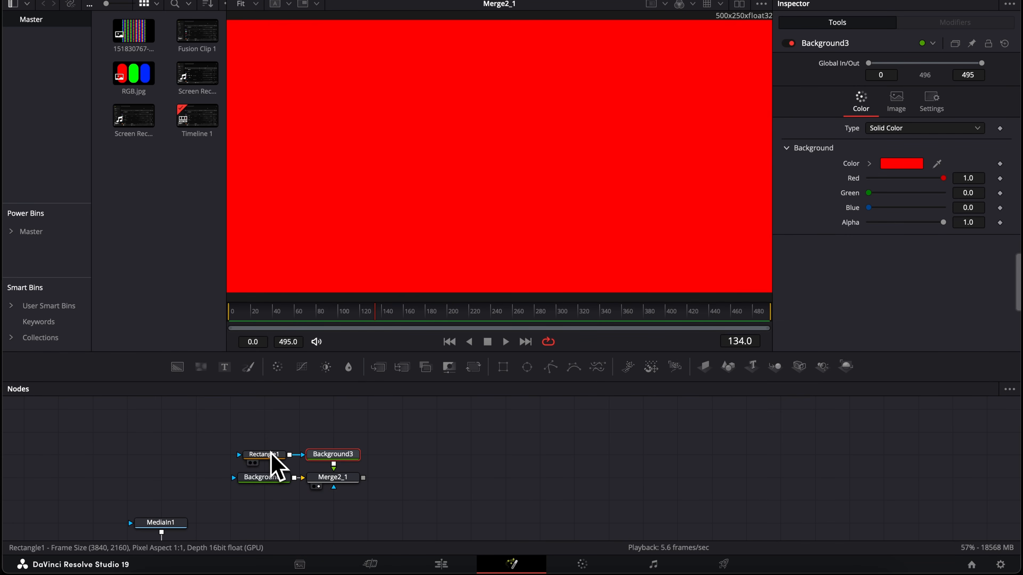
Shrink the Rectangle1 mask to a narrow upright bar, with Width 0.035 and Height 0.109.
left_click(266, 455)
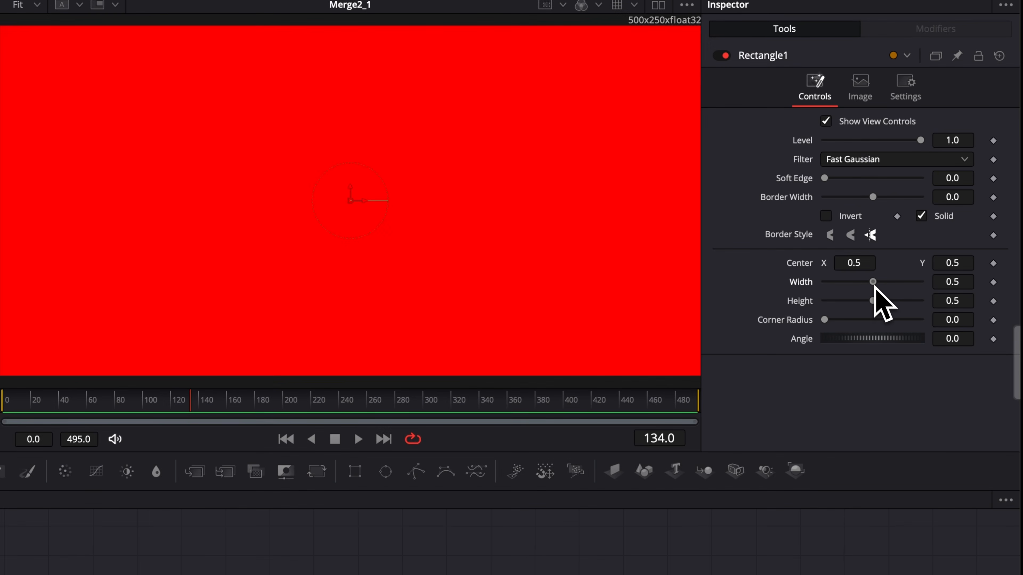
left_click_drag(875, 287, 831, 291)
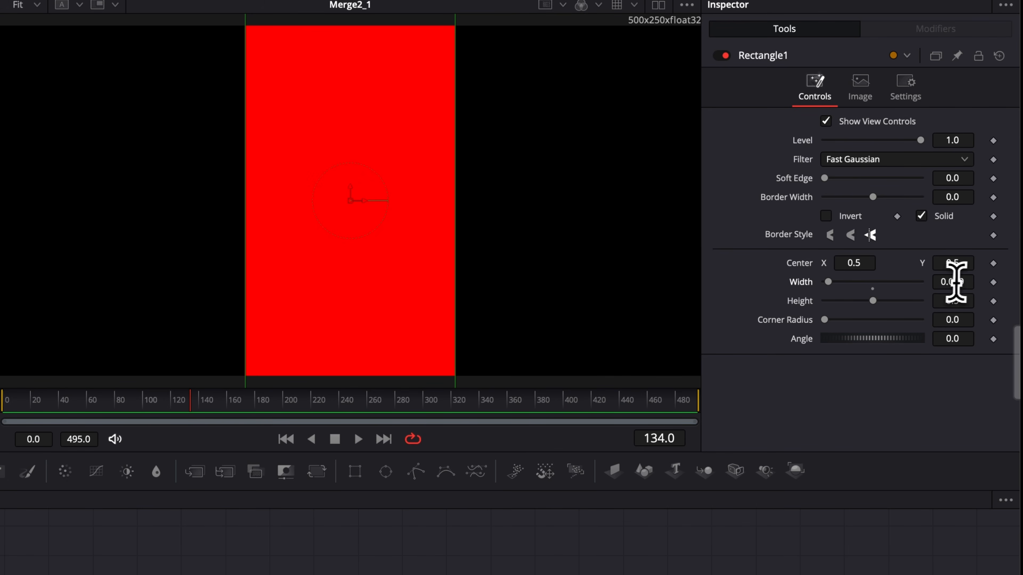
left_click_drag(952, 282, 948, 282)
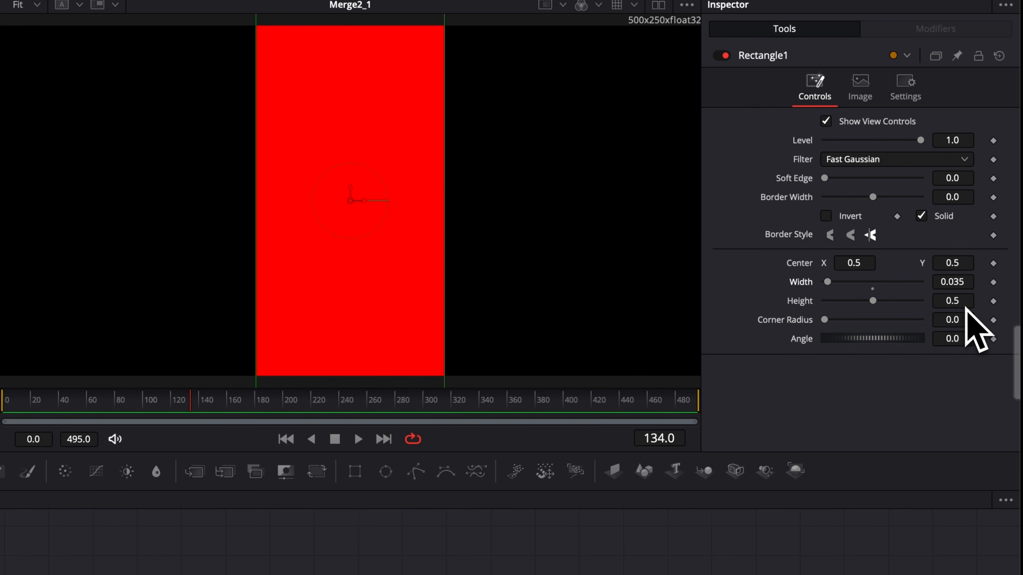
left_click_drag(963, 301, 948, 301)
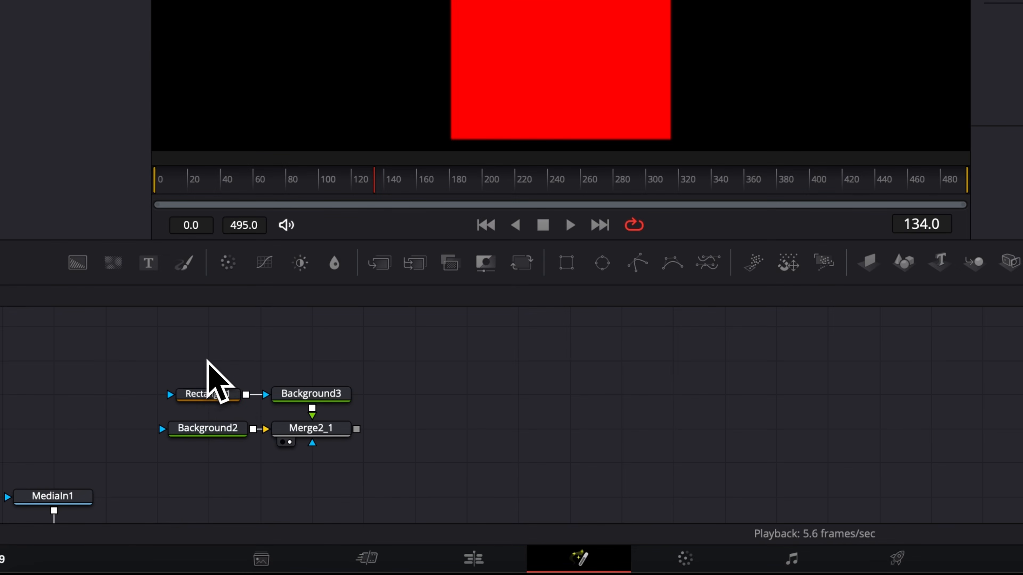
Paste two instances of Rectangle1 above the original in the node graph.
right_click(207, 359)
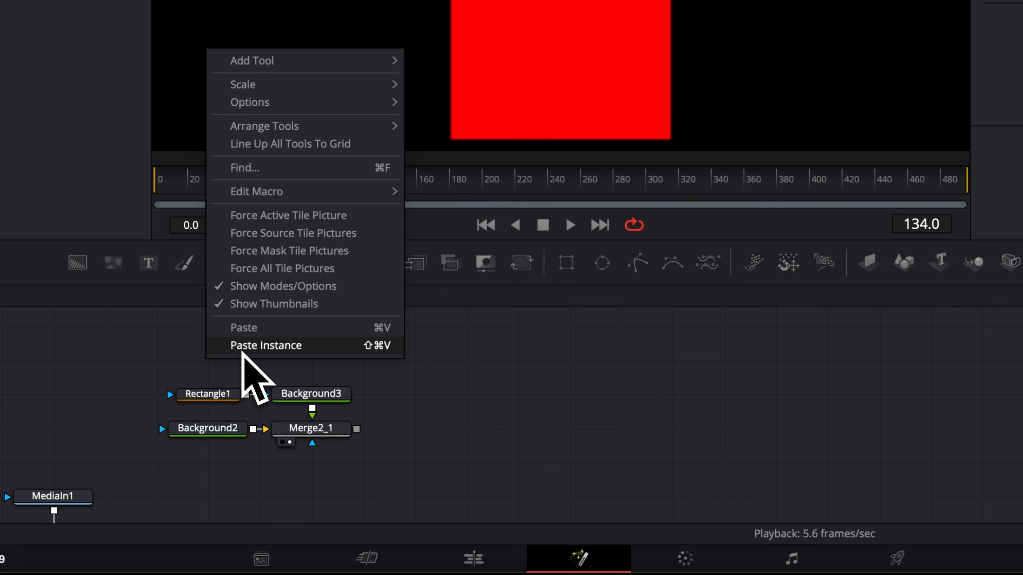
left_click(242, 350)
right_click(209, 335)
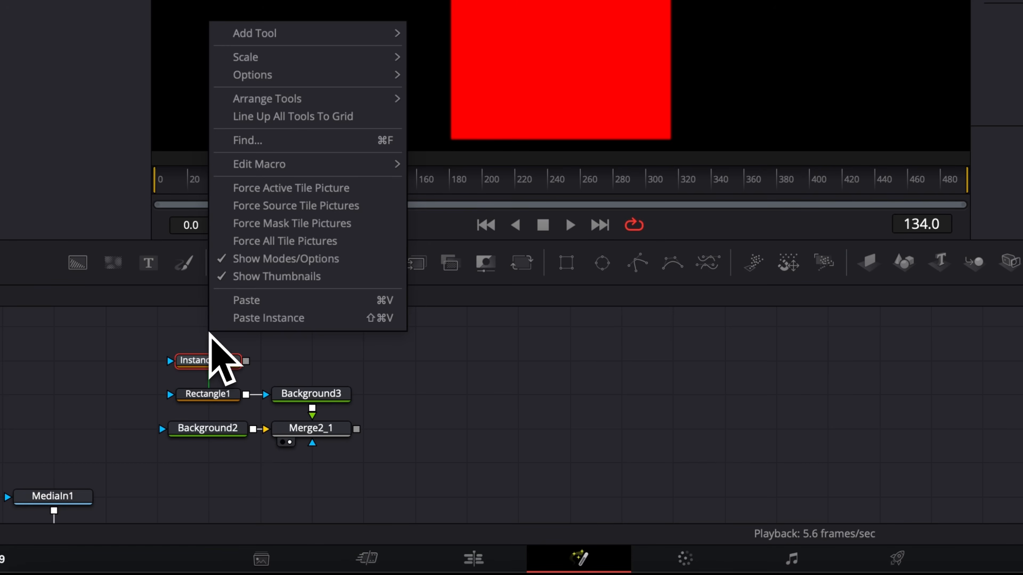
left_click(249, 321)
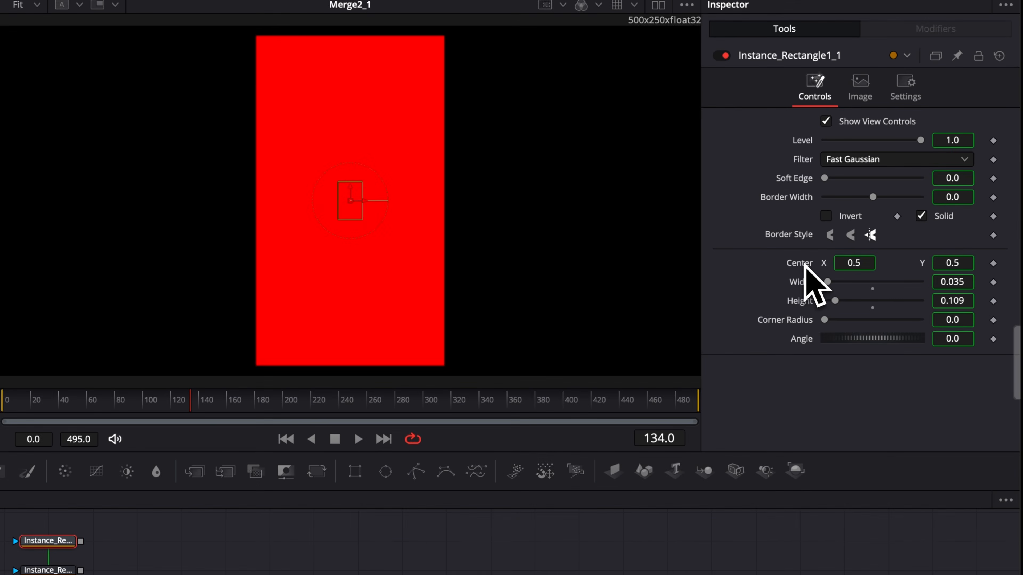
Deinstance the Center parameter on both Rectangle1 instances so each can be positioned independently.
right_click(1020, 75)
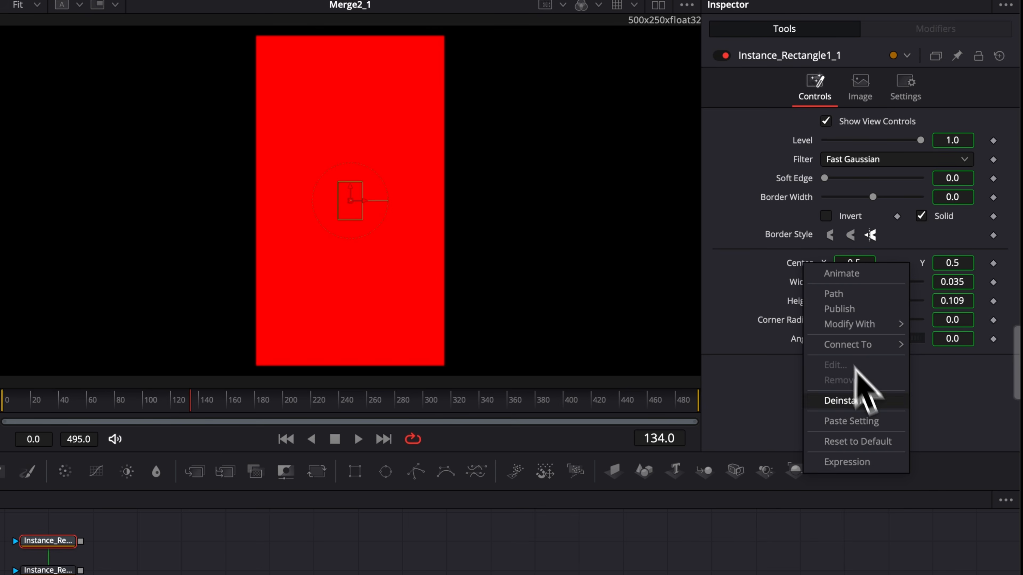
left_click(850, 400)
left_click(40, 570)
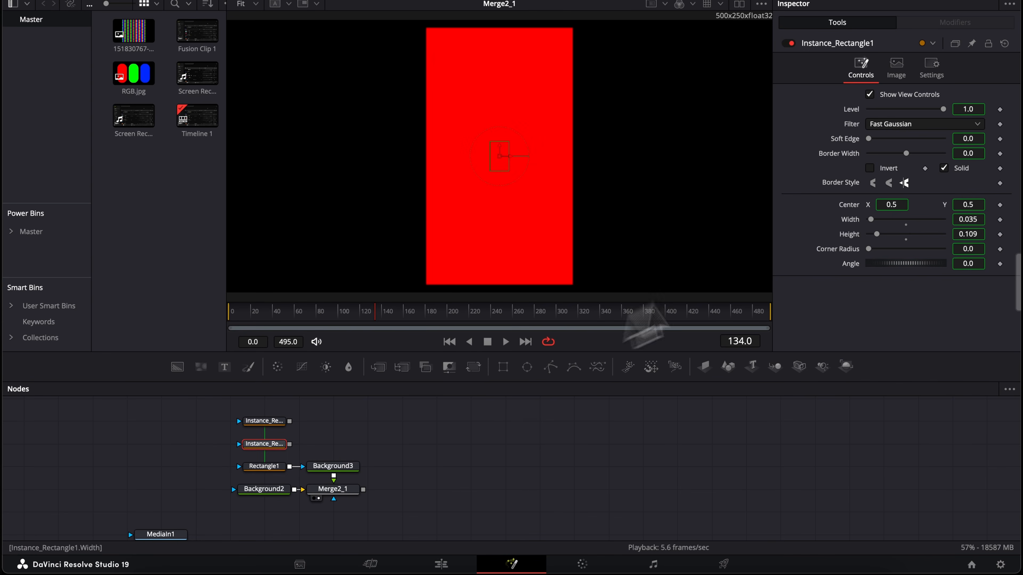
right_click(851, 206)
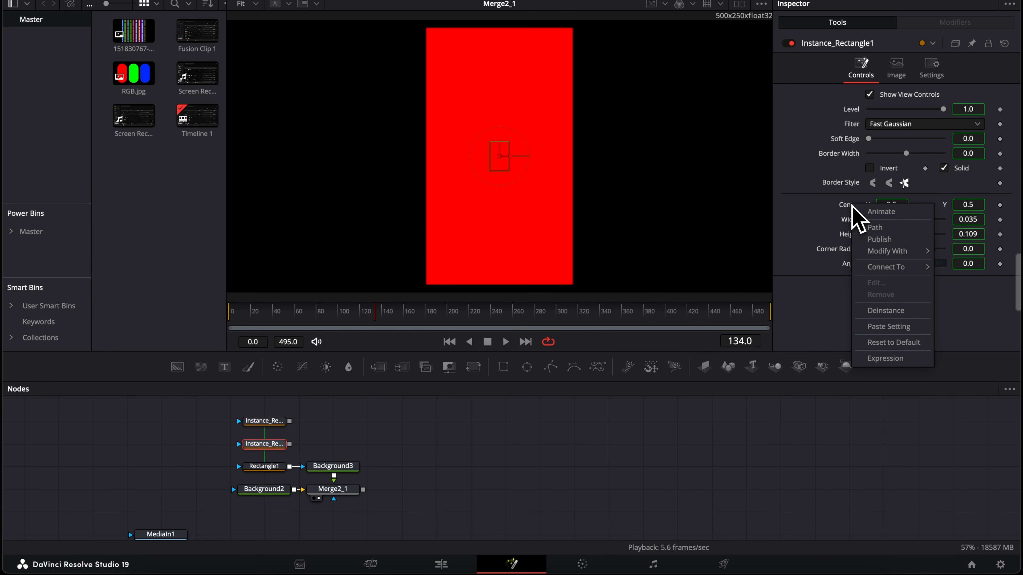
left_click(885, 313)
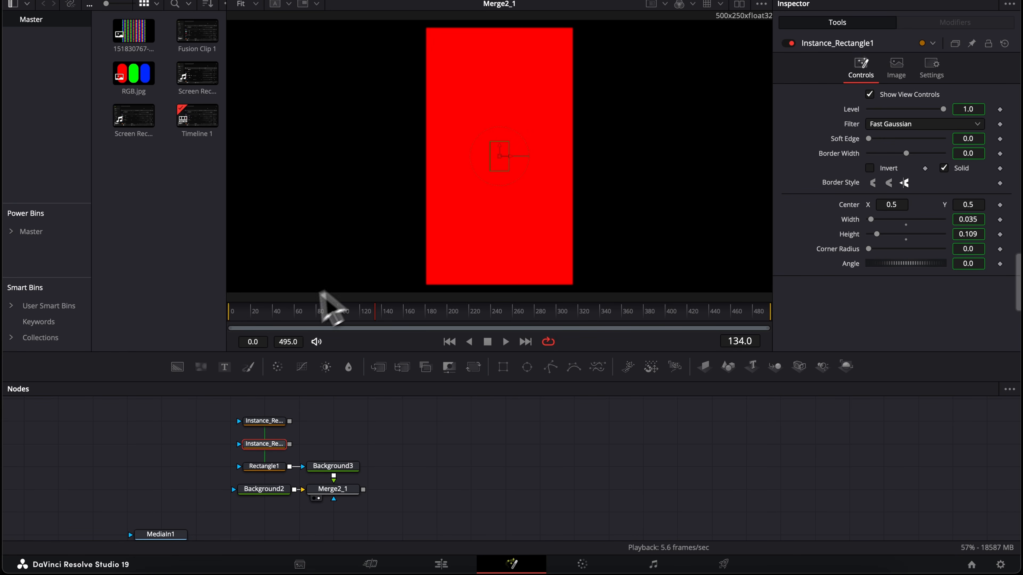
Add a pure green Background4 above Background3 and mask it with Instance_Rectangle1.
left_click_drag(177, 368, 376, 433)
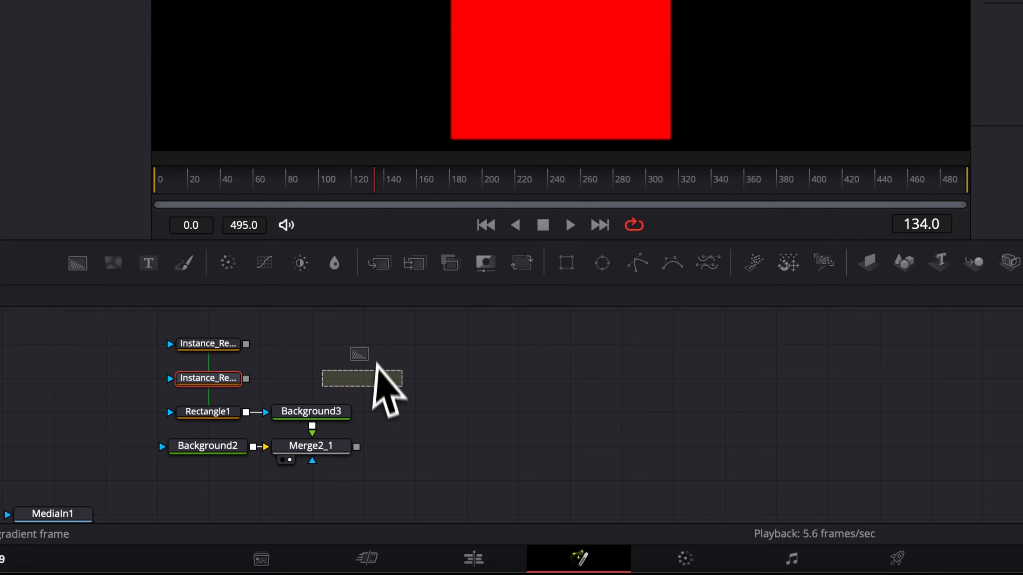
left_click_drag(376, 362, 324, 368)
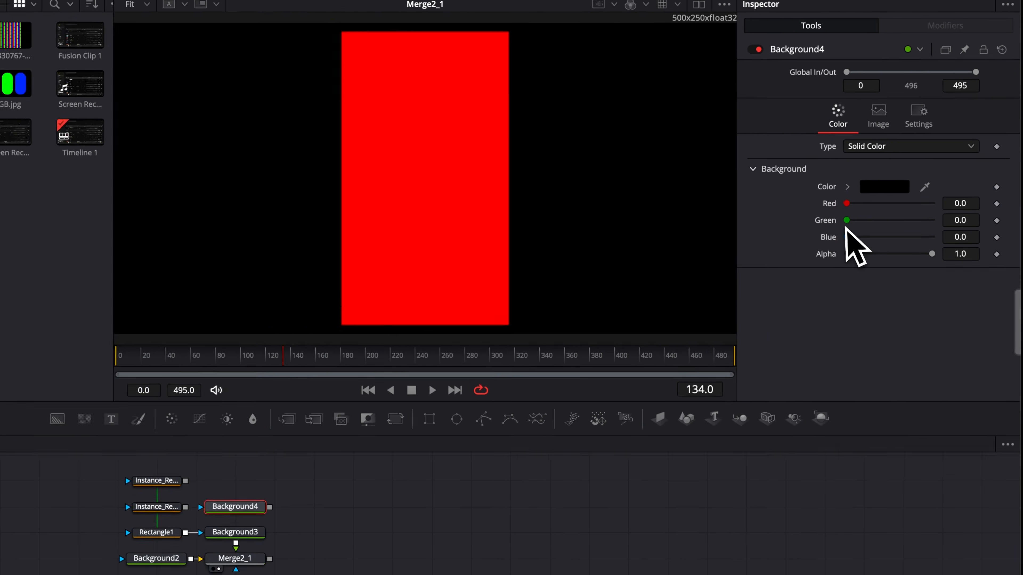
left_click_drag(847, 221, 974, 228)
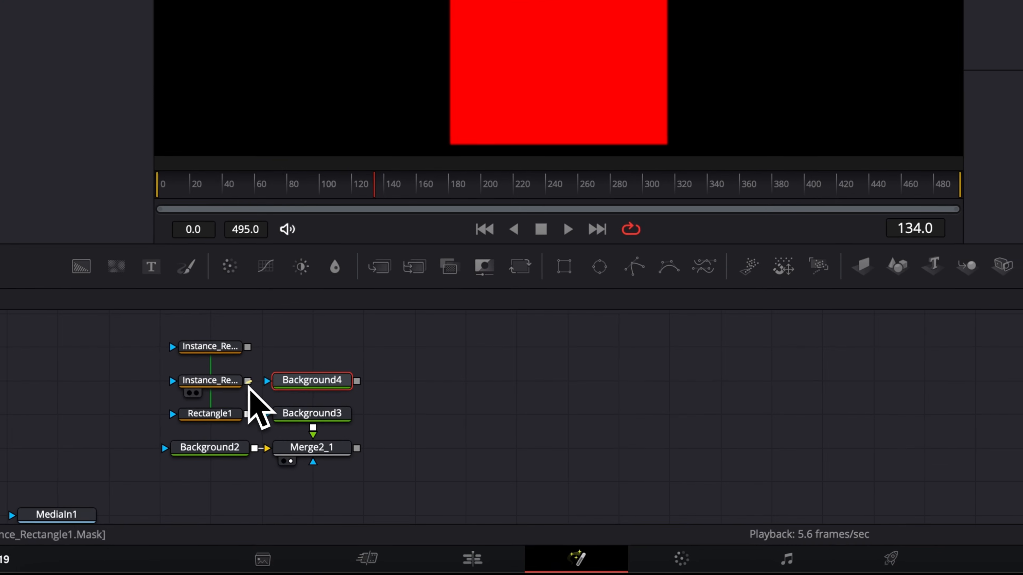
left_click_drag(290, 445, 305, 445)
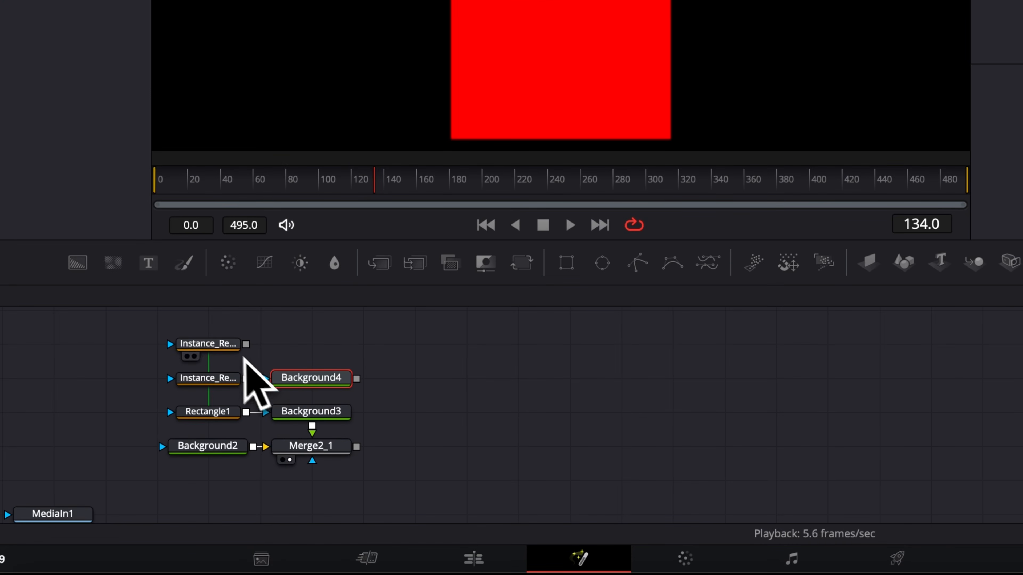
Add a pure blue Background5 masked by Instance_Rectangle1_1, and merge Background4 and Background5 in sequence over Merge2_1's output.
left_click_drag(85, 272, 312, 346)
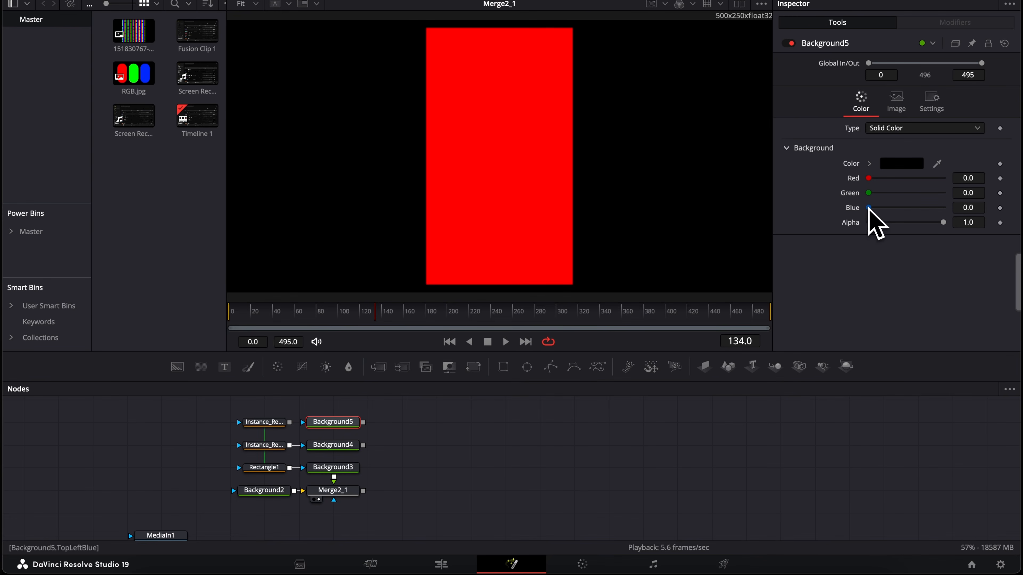
left_click_drag(868, 208, 971, 214)
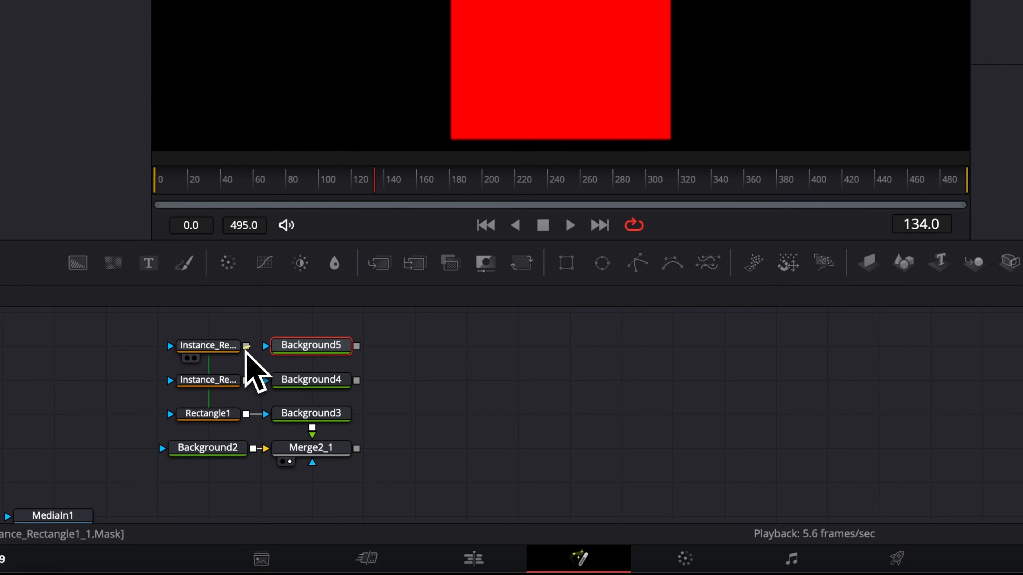
left_click_drag(245, 347, 286, 351)
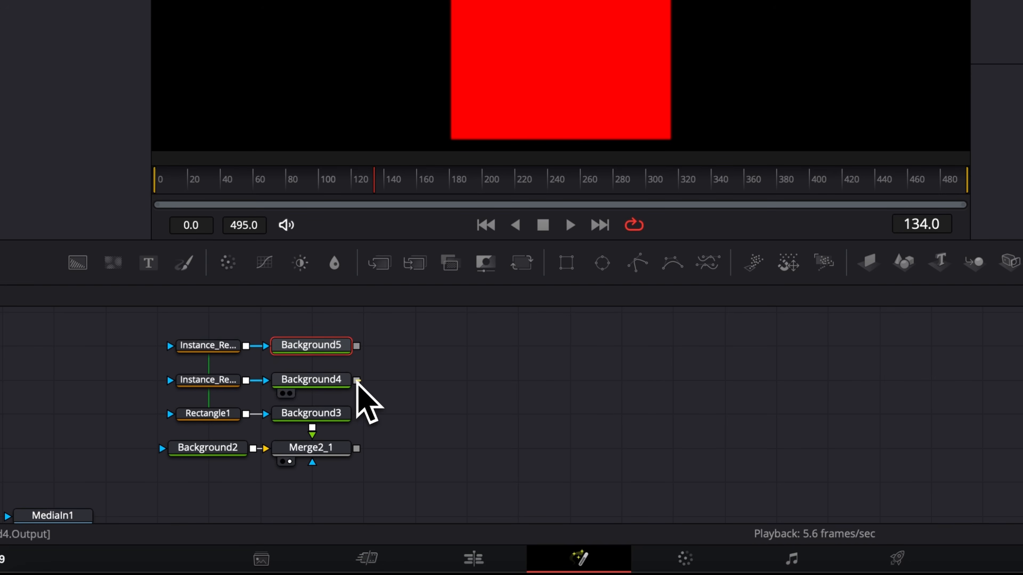
left_click_drag(356, 381, 359, 450)
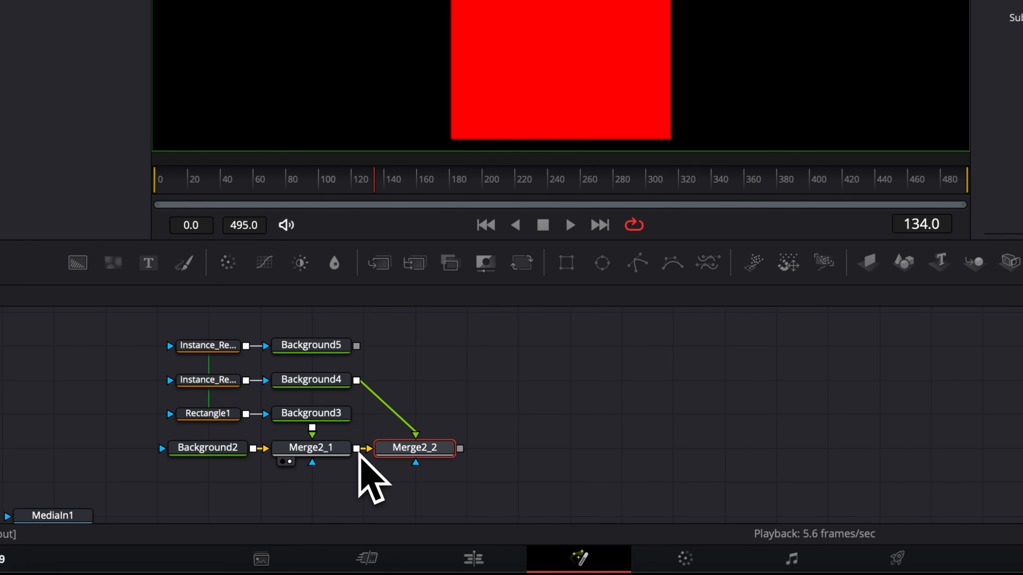
left_click_drag(357, 346, 460, 448)
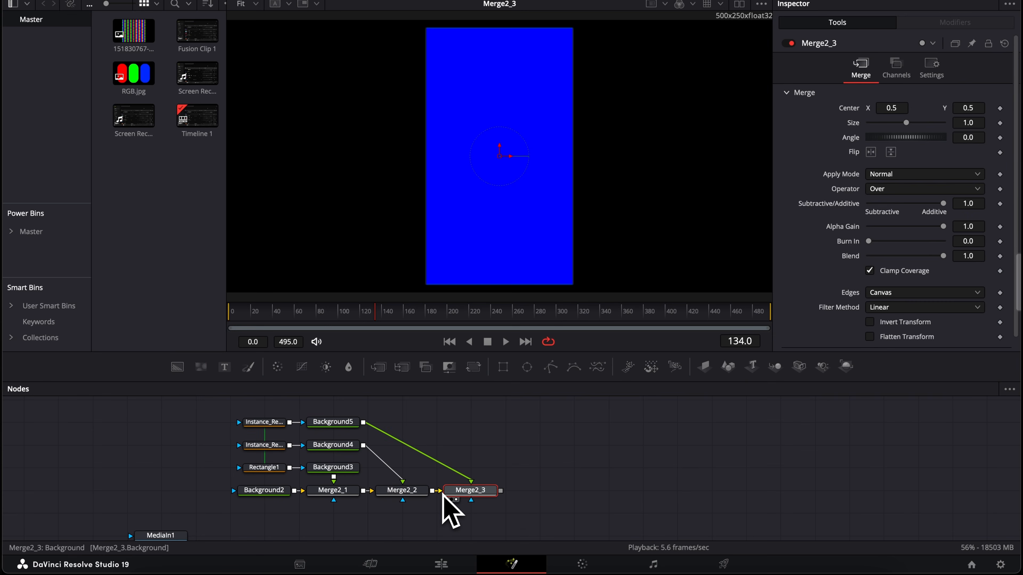
Space the colour bars side by side, setting Center X to 0.465 on Rectangle1 and 0.535 on Instance_Rectangle1_1.
left_click(270, 472)
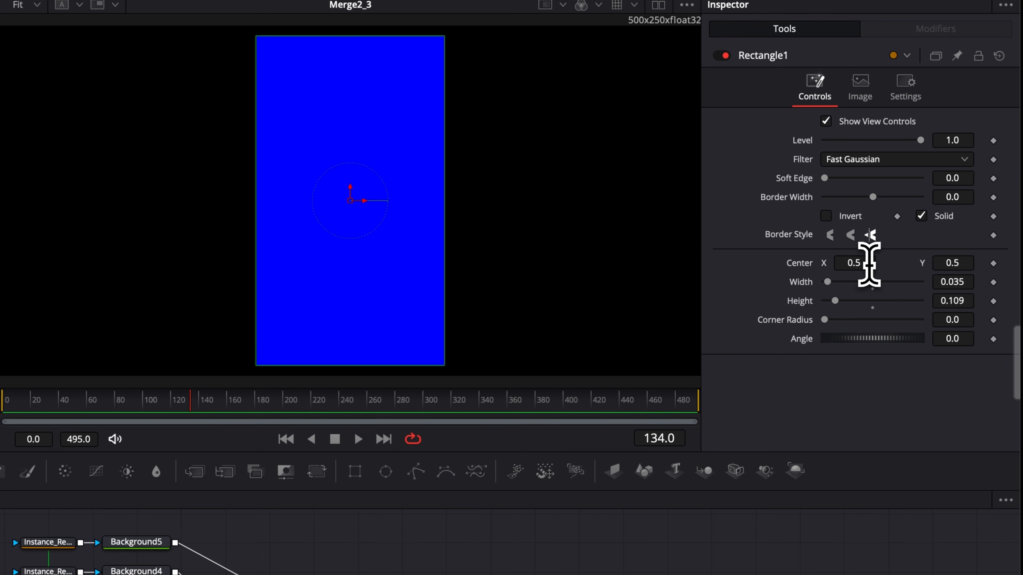
left_click_drag(902, 207, 881, 207)
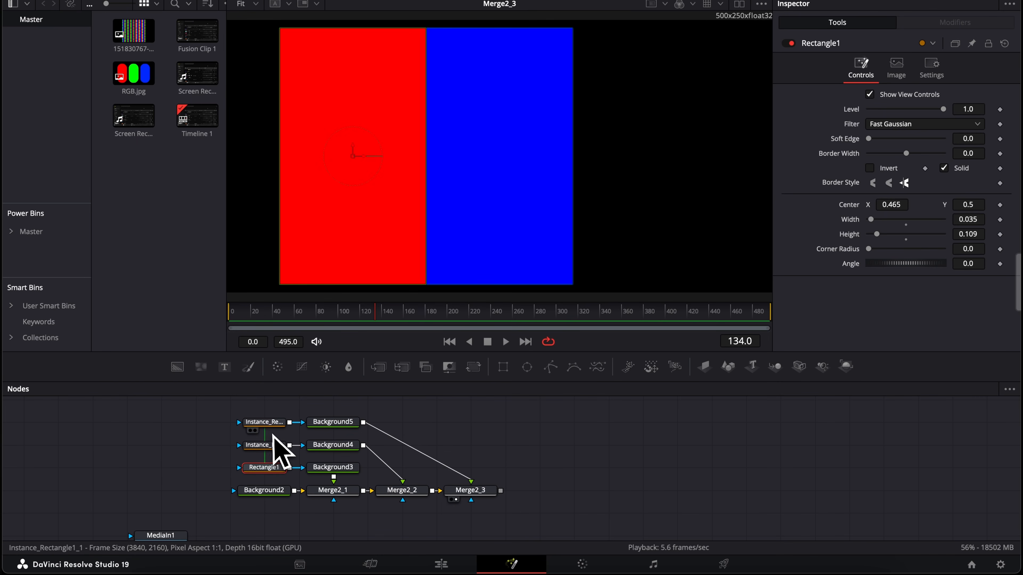
left_click(268, 423)
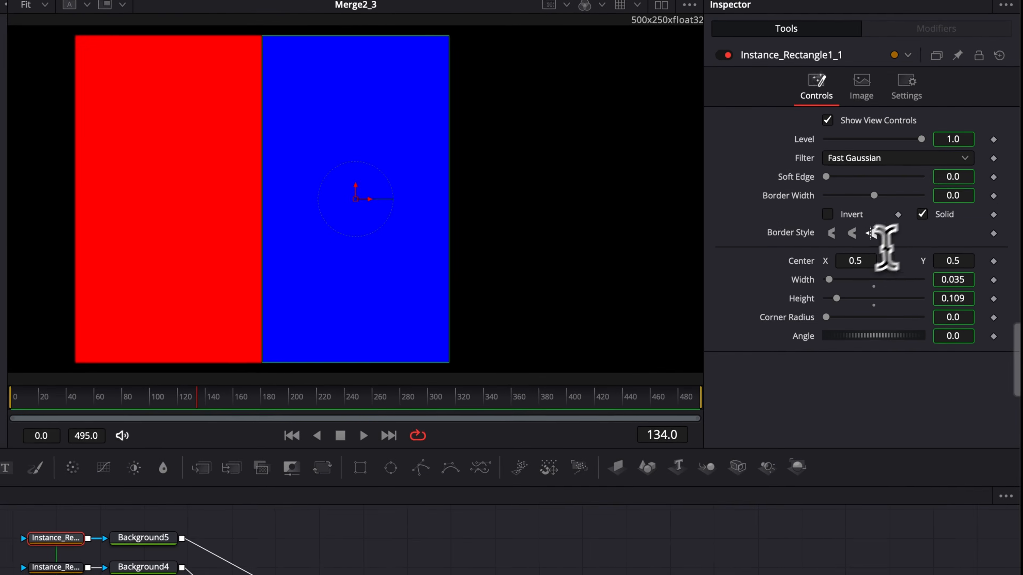
left_click_drag(891, 205, 906, 204)
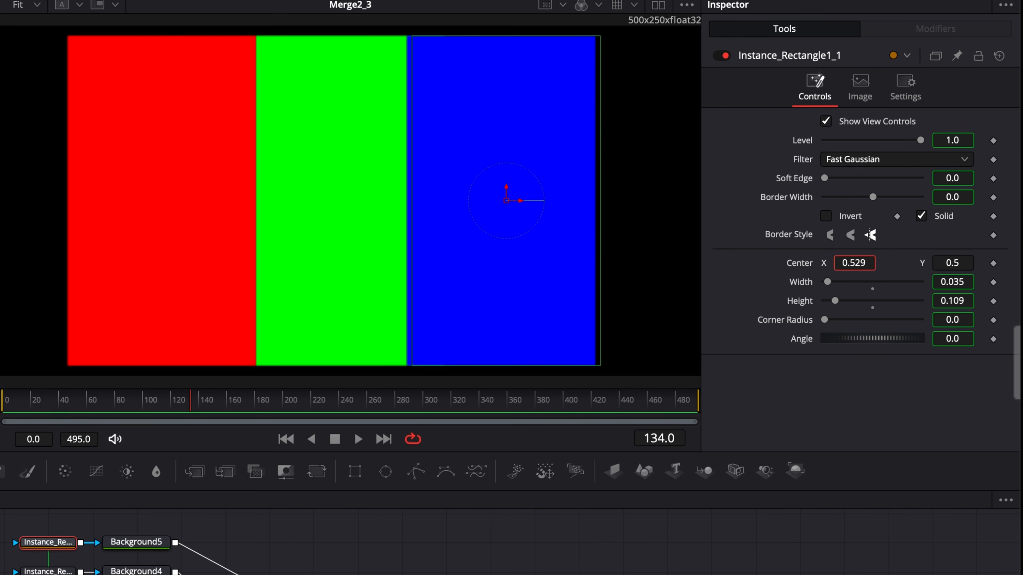
left_click_drag(855, 263, 857, 263)
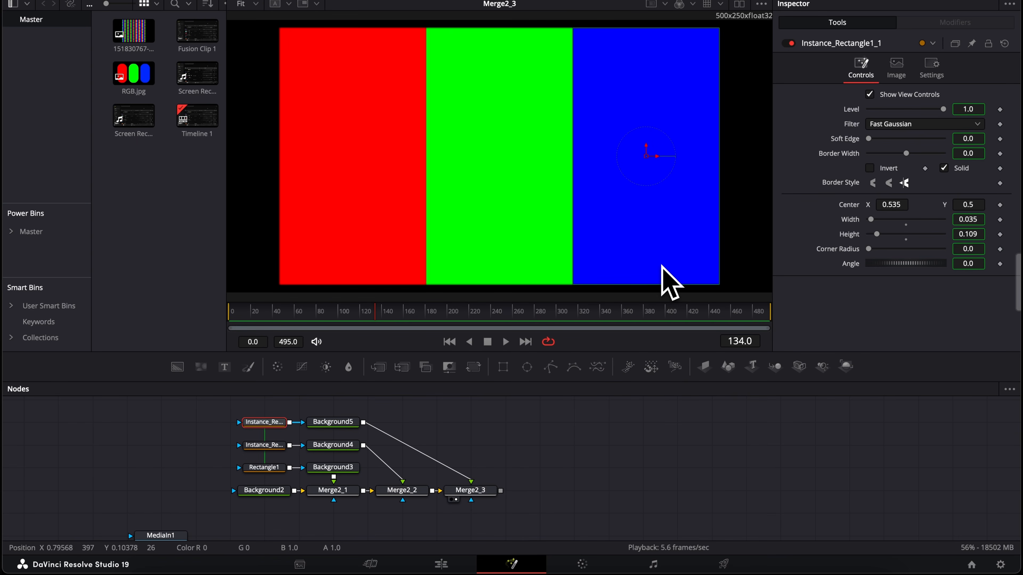
Separate and round the three bars through Rectangle1, using Border Width -0.0041 and Corner Radius 0.614.
left_click(263, 468)
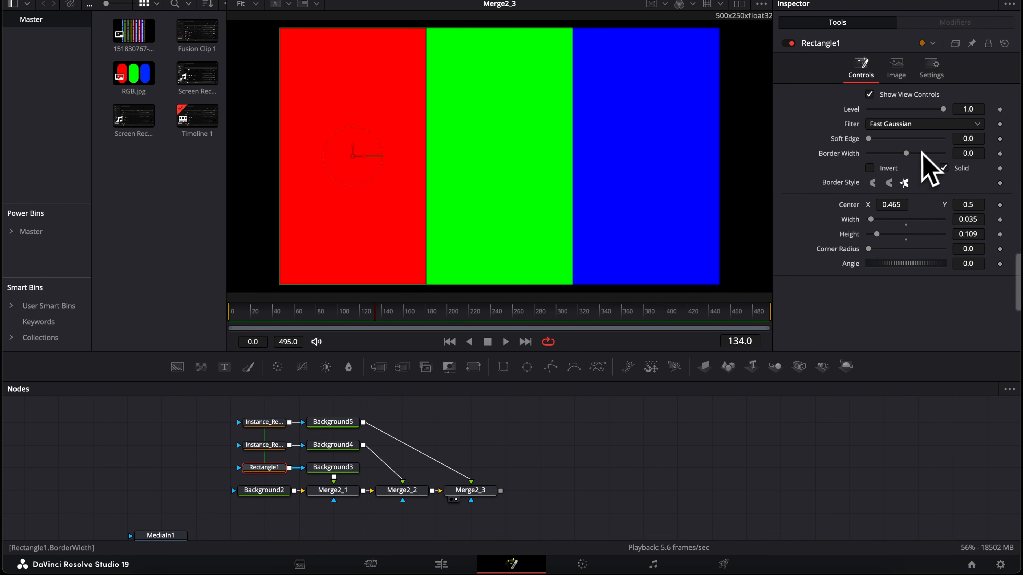
mouse_move(973, 155)
left_mouse_down()
mouse_move(957, 155)
mouse_move(983, 155)
mouse_move(963, 155)
mouse_move(968, 165)
left_mouse_up()
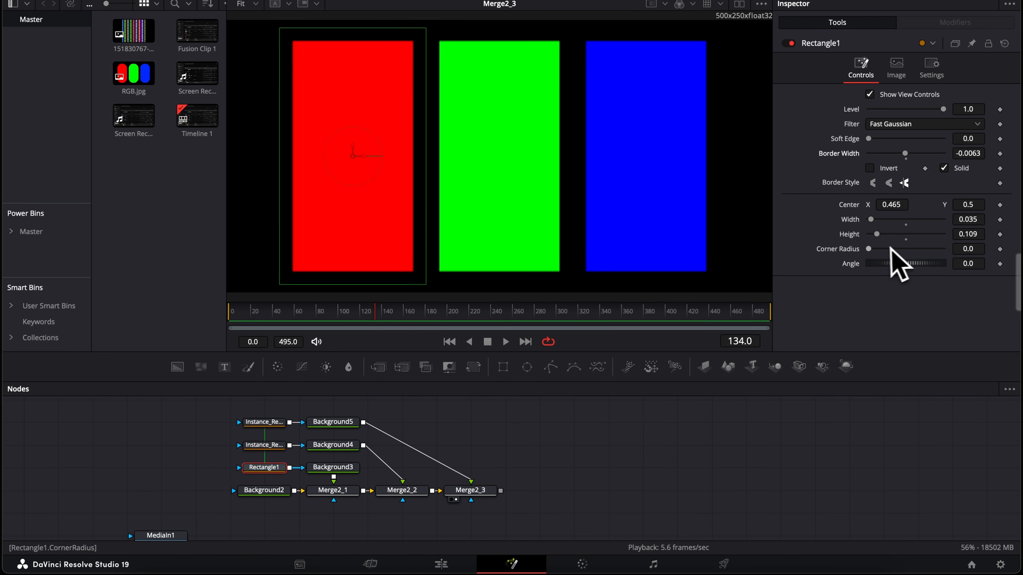
left_click_drag(869, 248, 954, 251)
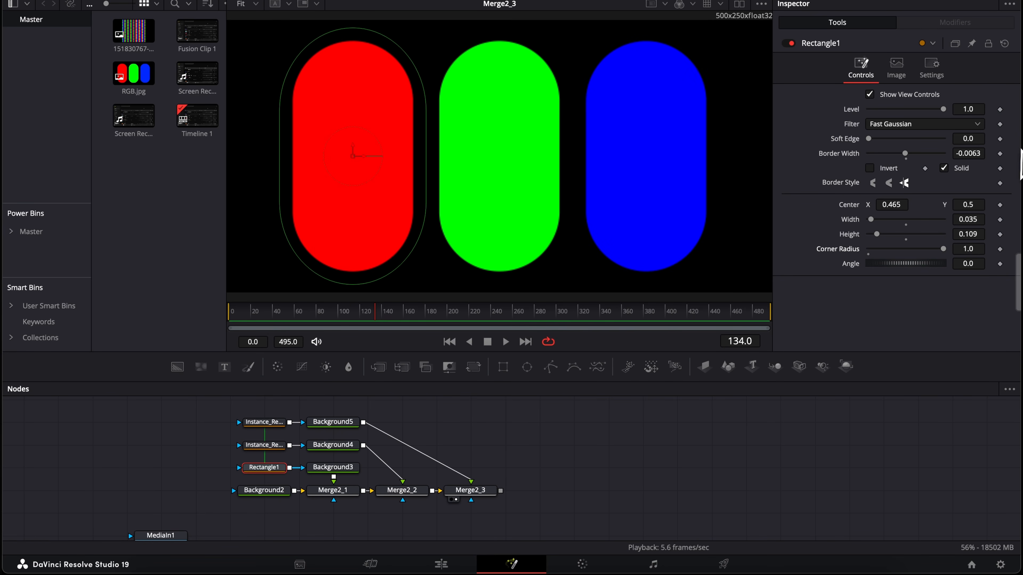
left_click_drag(962, 157, 974, 158)
left_click_drag(943, 249, 914, 249)
left_click_drag(965, 155, 963, 154)
left_click(713, 411)
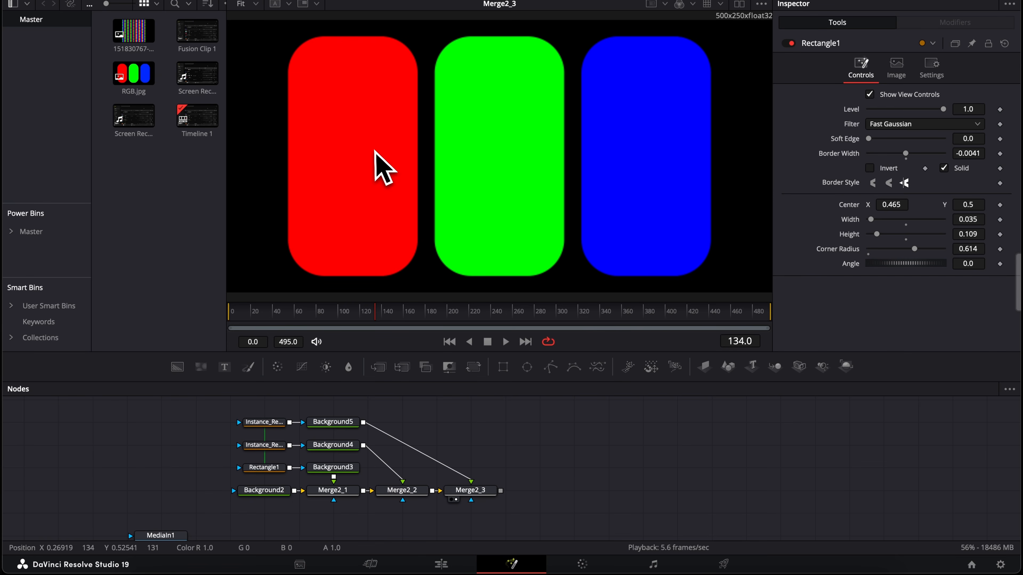
Crop Background2's image closer to the RGB bars, setting Width to 407 and reducing its Height slightly.
left_click(269, 495)
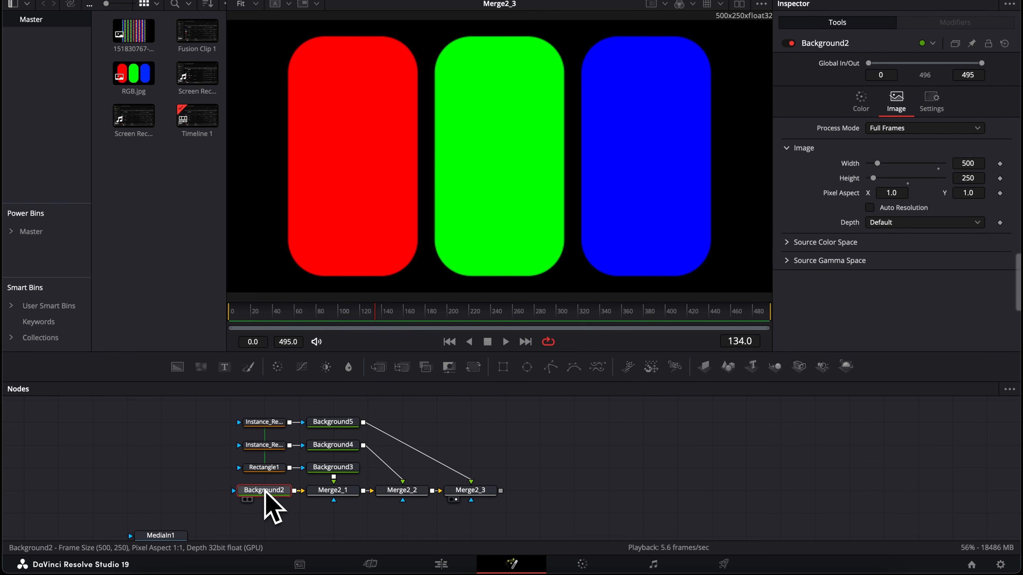
left_click_drag(971, 163, 965, 163)
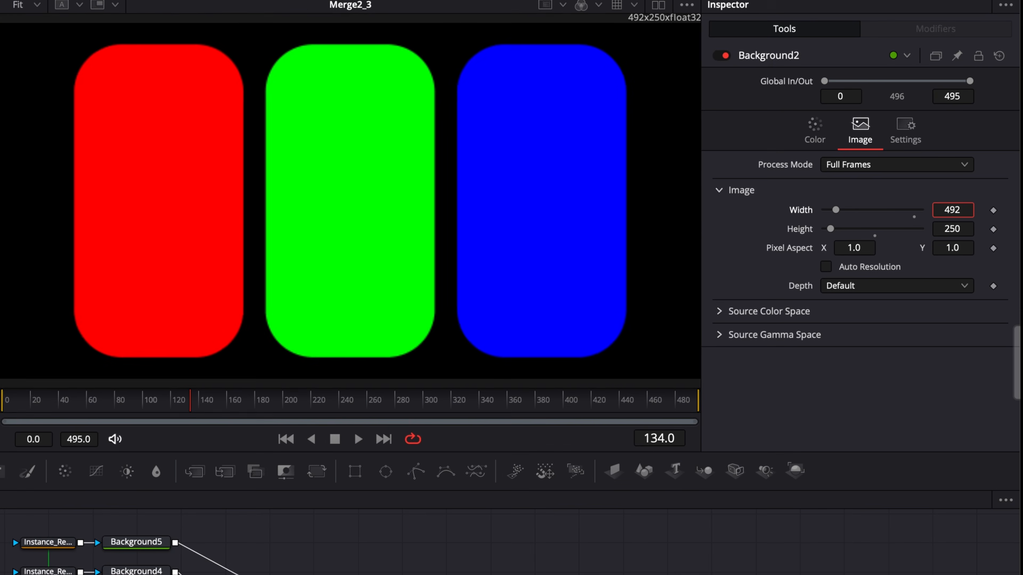
left_click_drag(953, 210, 922, 209)
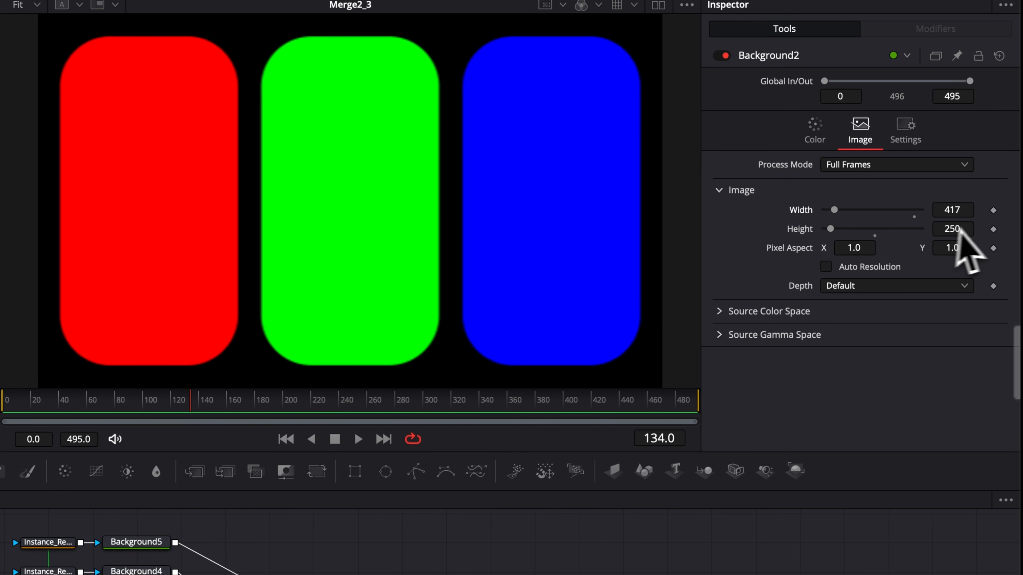
left_click_drag(962, 213, 954, 213)
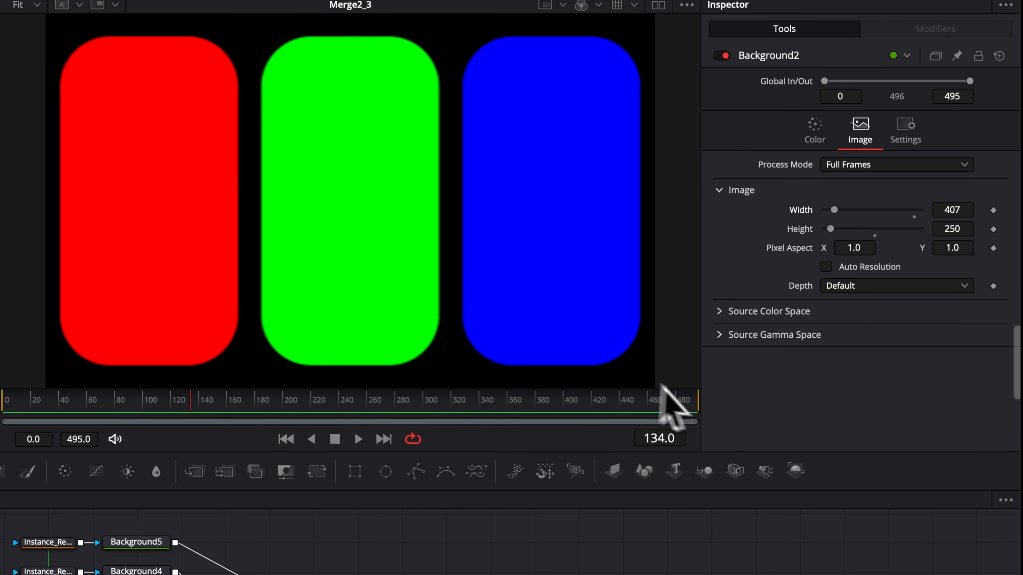
left_click_drag(957, 233, 948, 232)
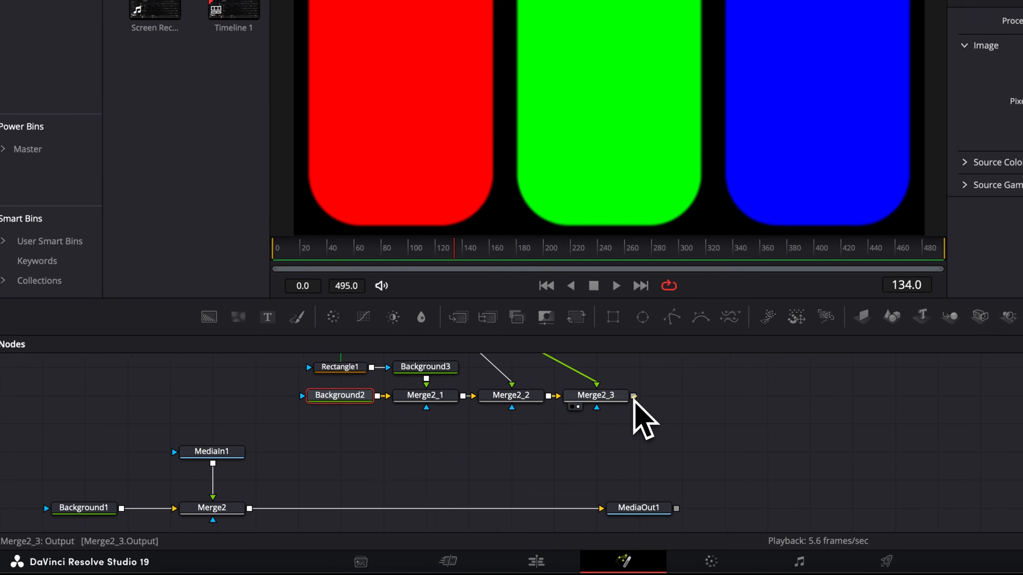
Merge the RGB pattern from Merge2_3 over Merge2's output, ahead of MediaOut1.
left_click_drag(634, 397, 258, 507)
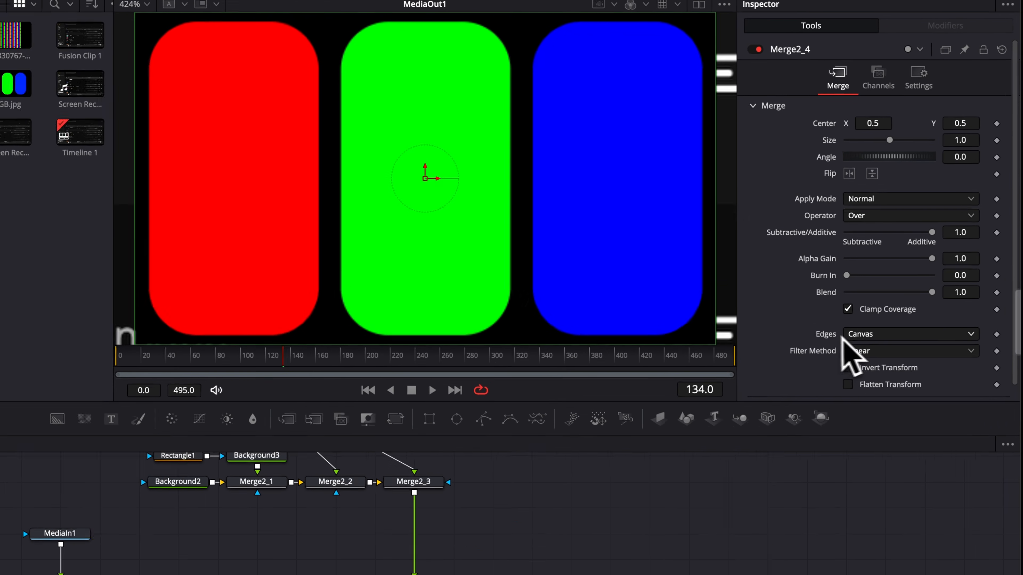
Tile the RGB pattern across the frame in Merge2_4 using Wrap edges and a Size of 0.012.
left_click(888, 292)
left_click(851, 412)
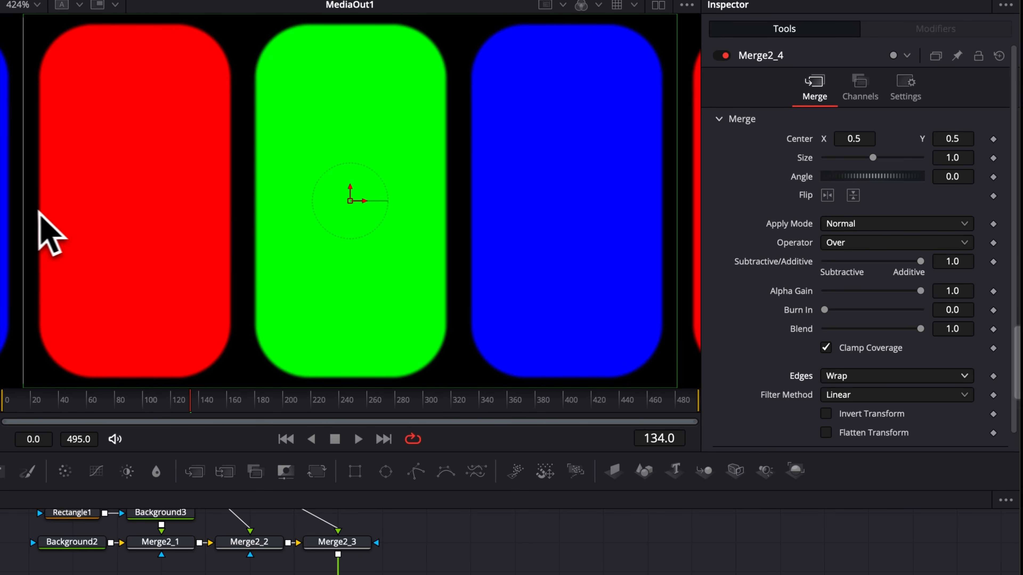
left_click_drag(965, 158, 920, 158)
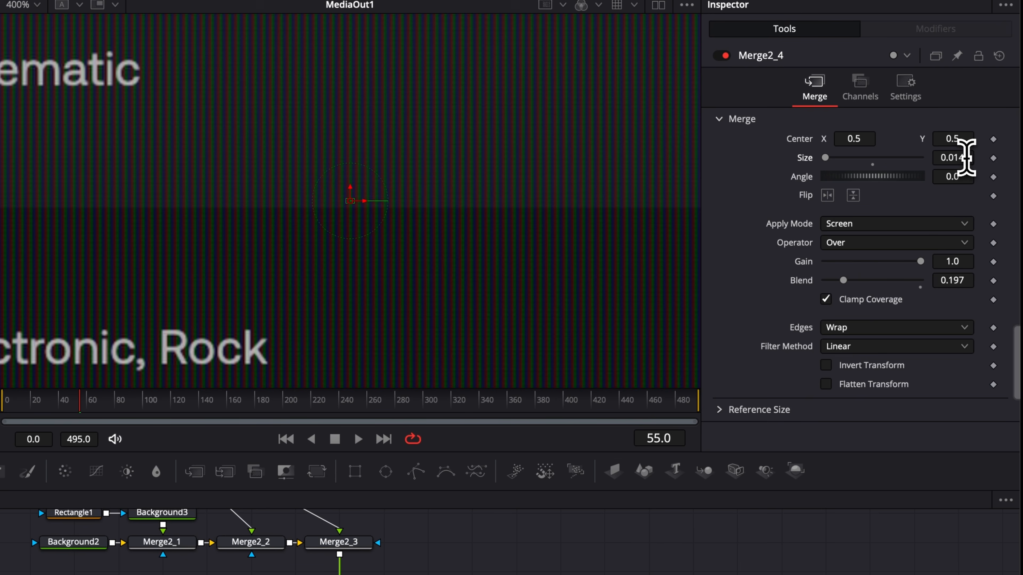
left_click_drag(964, 157, 957, 157)
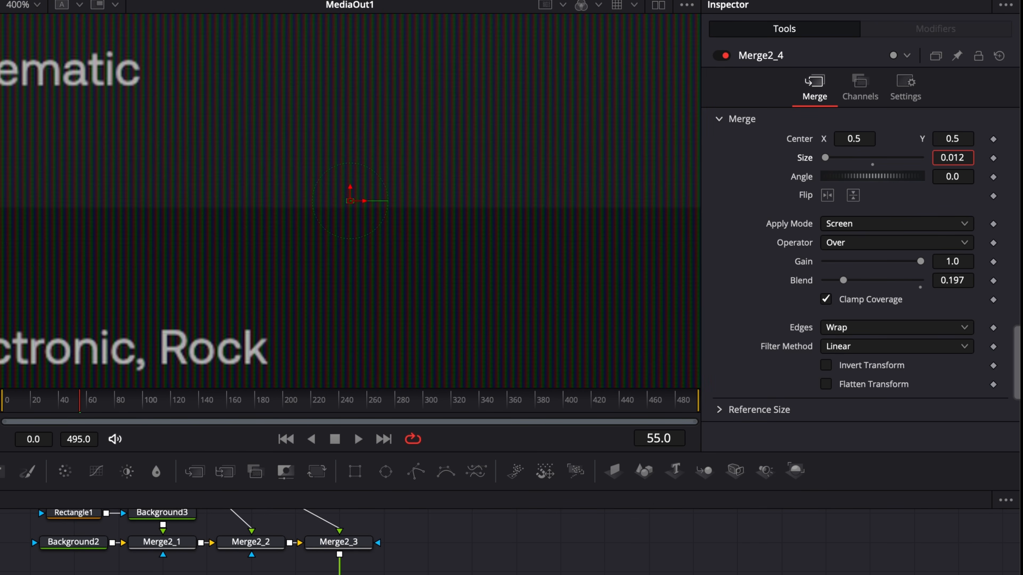
Set Merge2_4's Blend to 0.102 with Gain at 1.0, and enlarge the tiled pattern to Size 0.14.
left_click(876, 229)
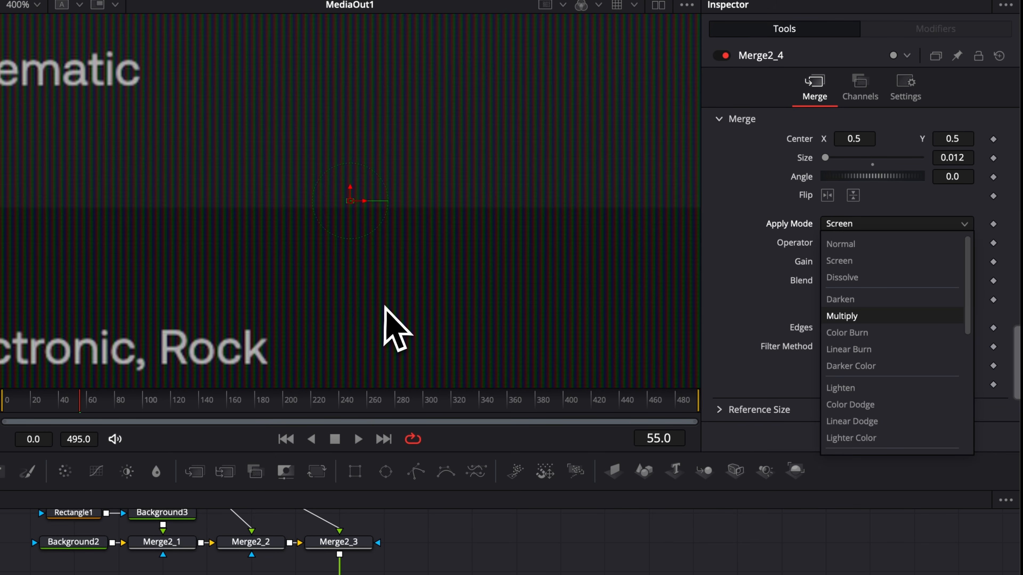
left_click(735, 262)
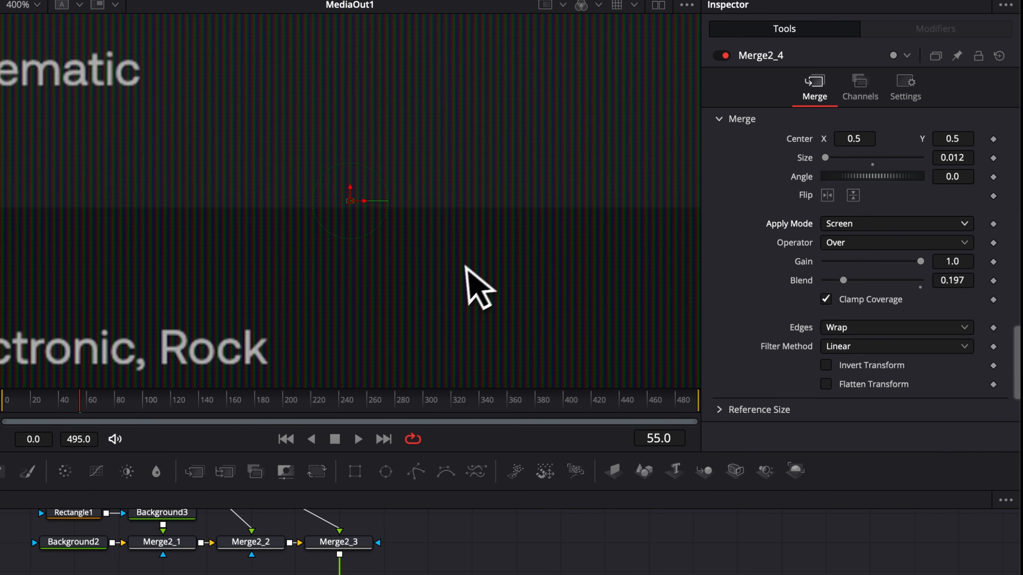
left_click_drag(949, 279, 919, 264)
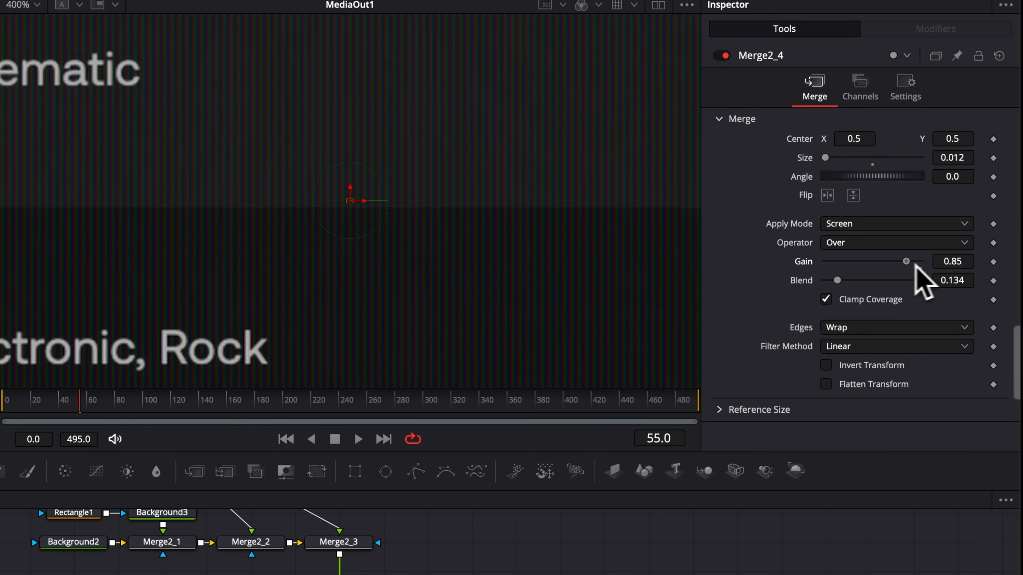
mouse_move(840, 284)
left_mouse_down()
mouse_move(870, 293)
mouse_move(840, 292)
left_mouse_up()
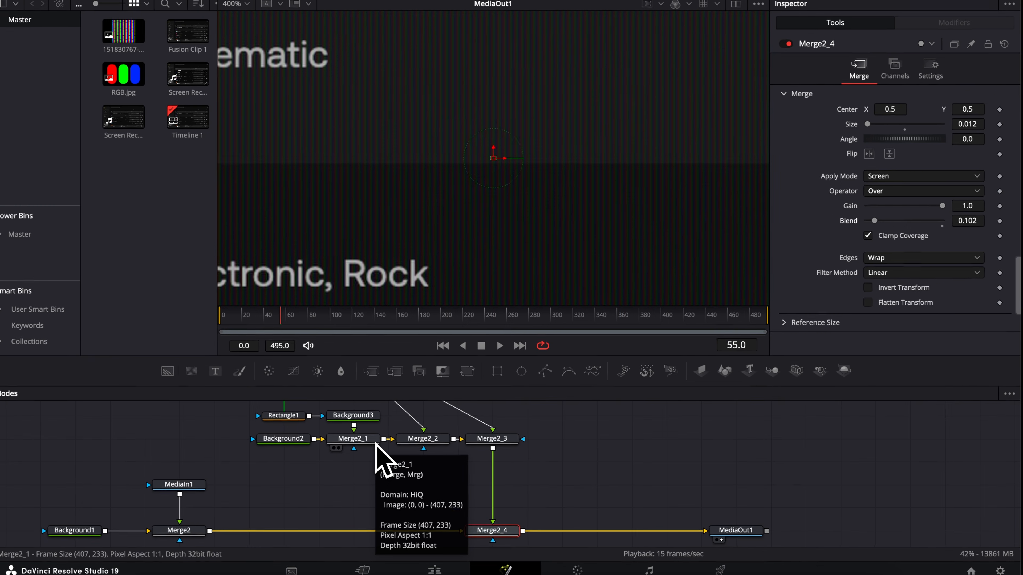
scroll(384, 440, "up", 1)
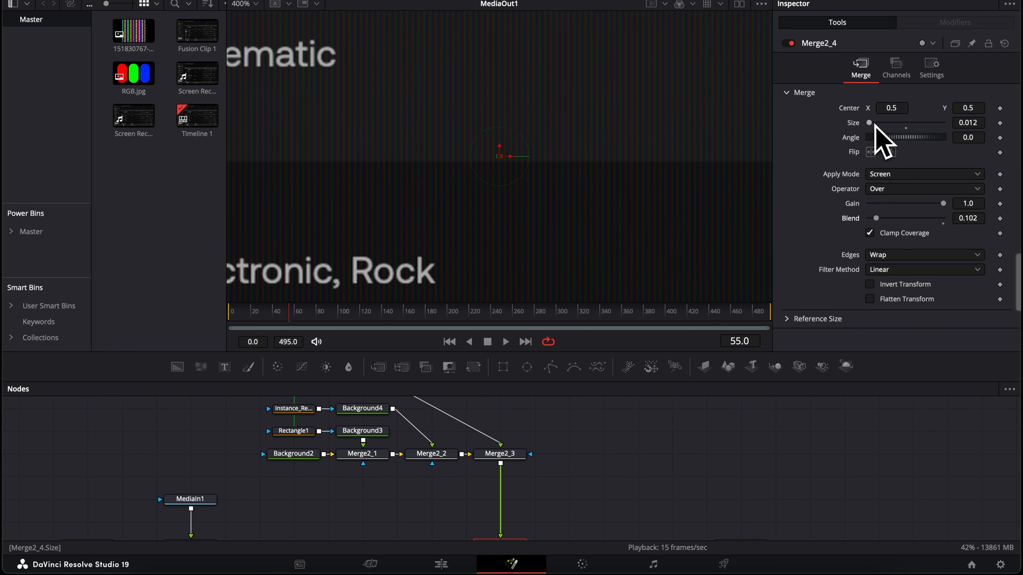
left_click_drag(874, 126, 878, 126)
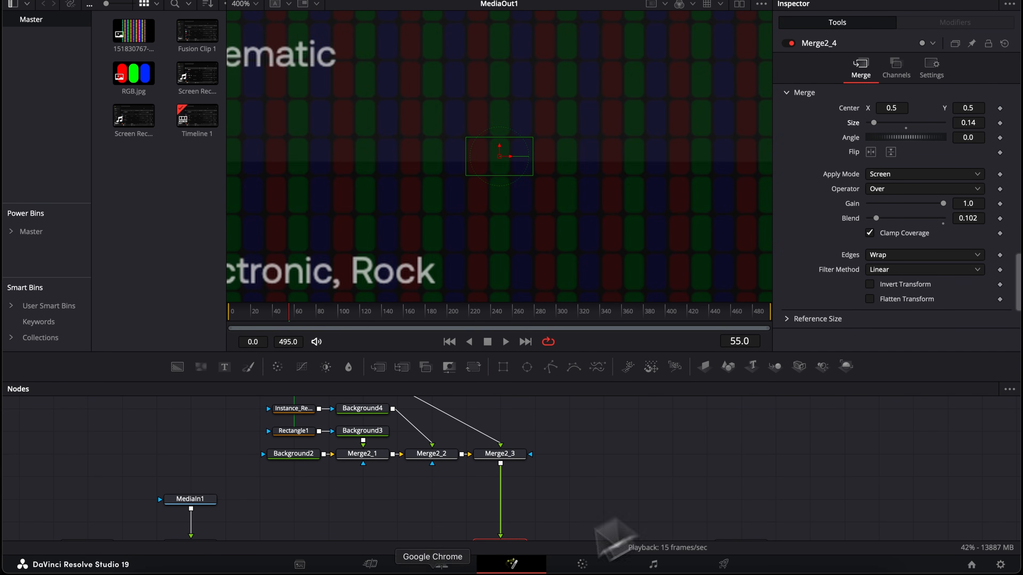
Reshape the three colour bars through Rectangle1, setting Corner Radius to 0.291 and Border Width to -0.0146.
scroll(434, 492, "up", 3)
left_click(322, 498)
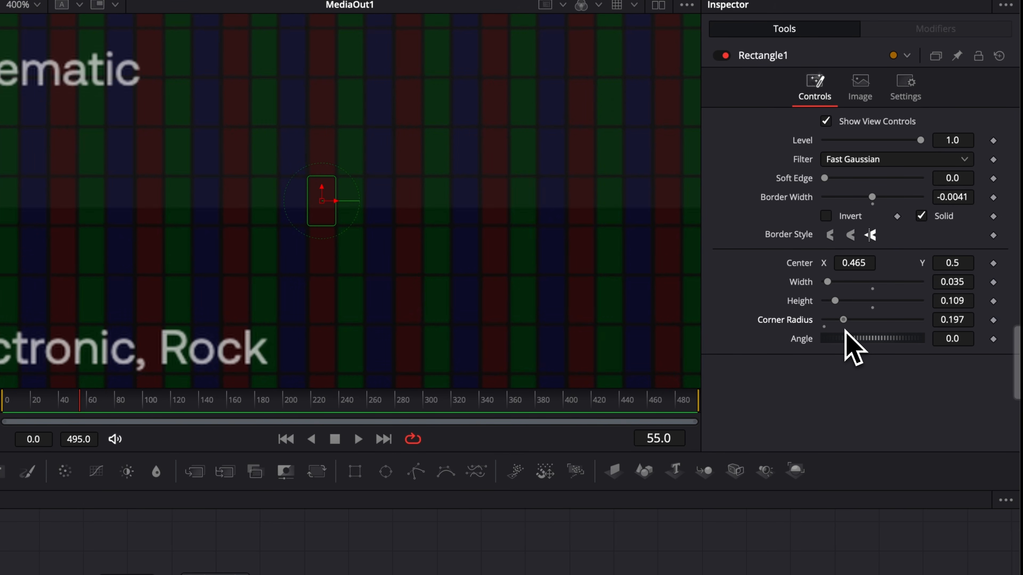
left_click_drag(846, 329, 853, 333)
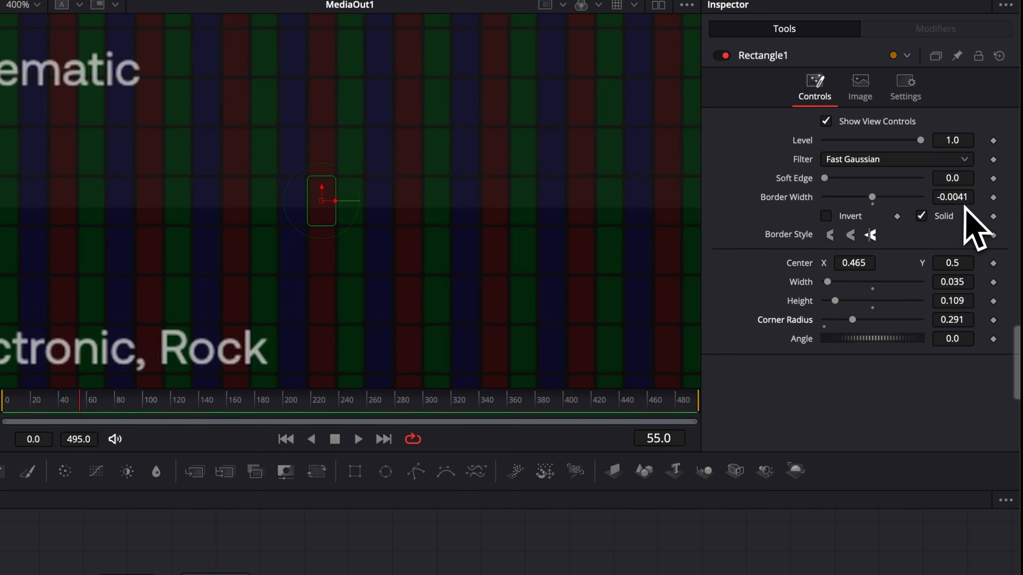
left_click(965, 197)
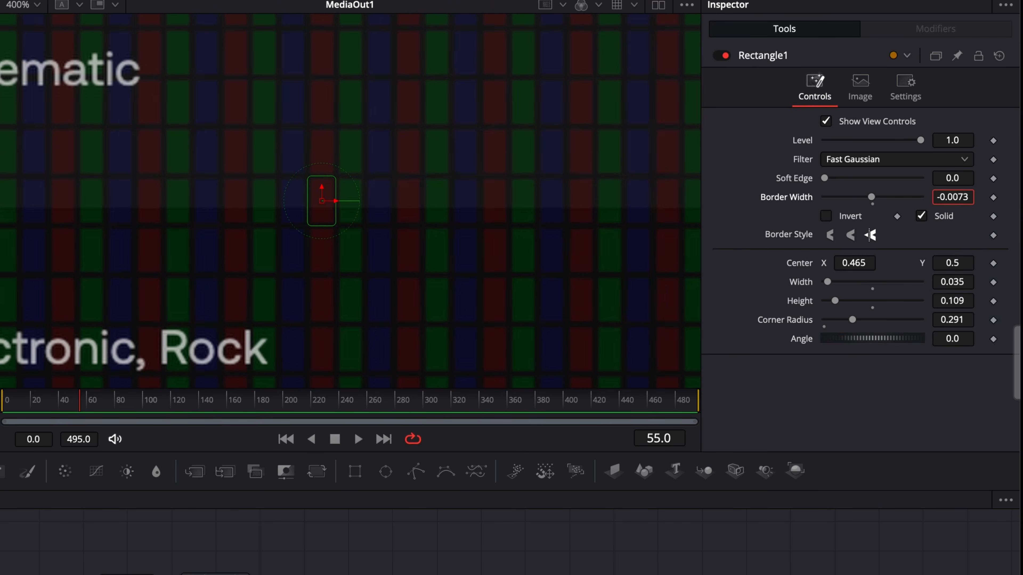
mouse_move(957, 197)
left_mouse_down()
mouse_move(971, 198)
mouse_move(938, 197)
left_mouse_up()
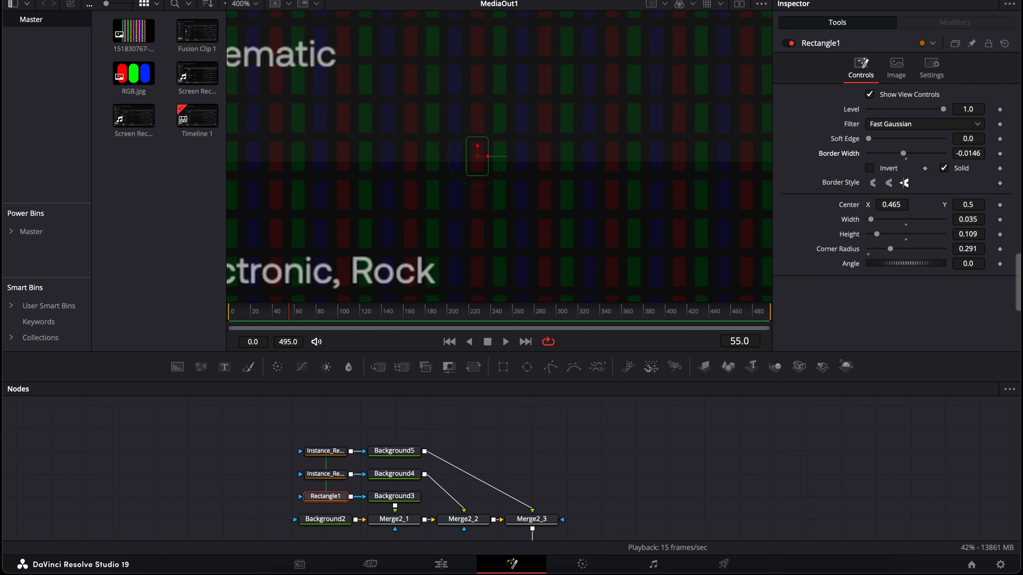
View Merge2_3's output and save the RGB bars image to the Desktop as a JPEG named RGB.
scroll(504, 524, "down", 5)
scroll(503, 468, "up", 4)
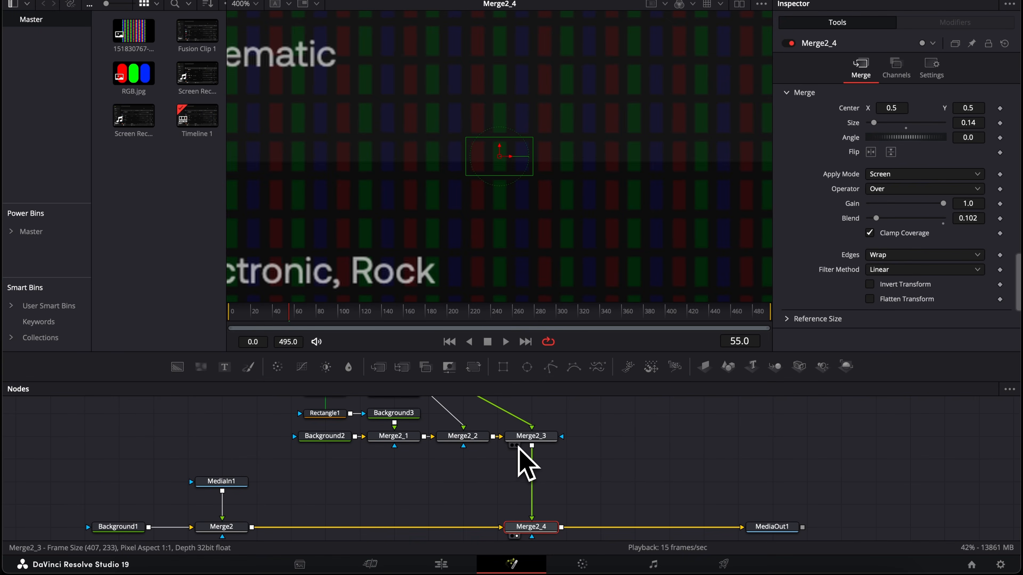
left_click(373, 573)
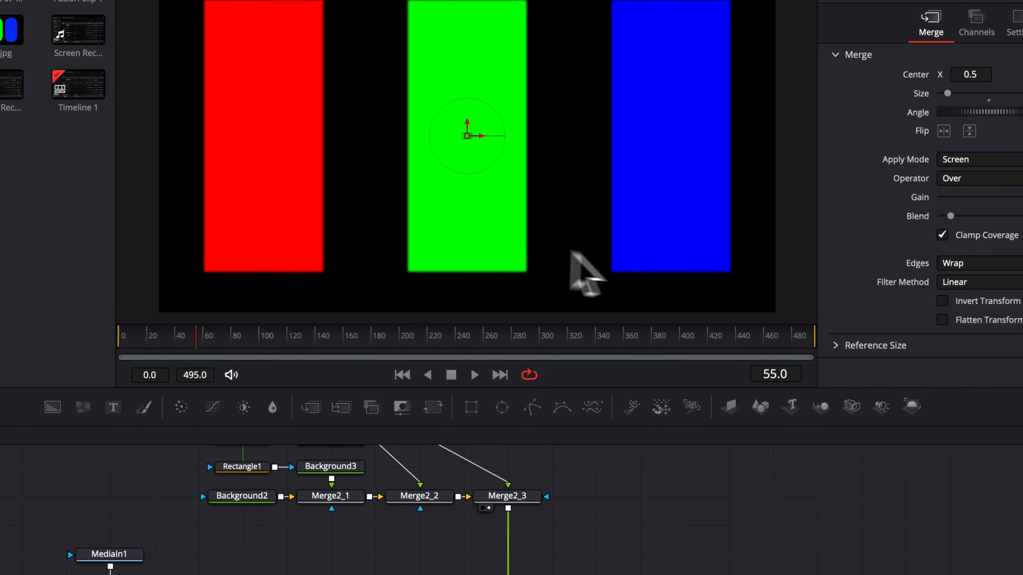
right_click(485, 215)
left_click(536, 328)
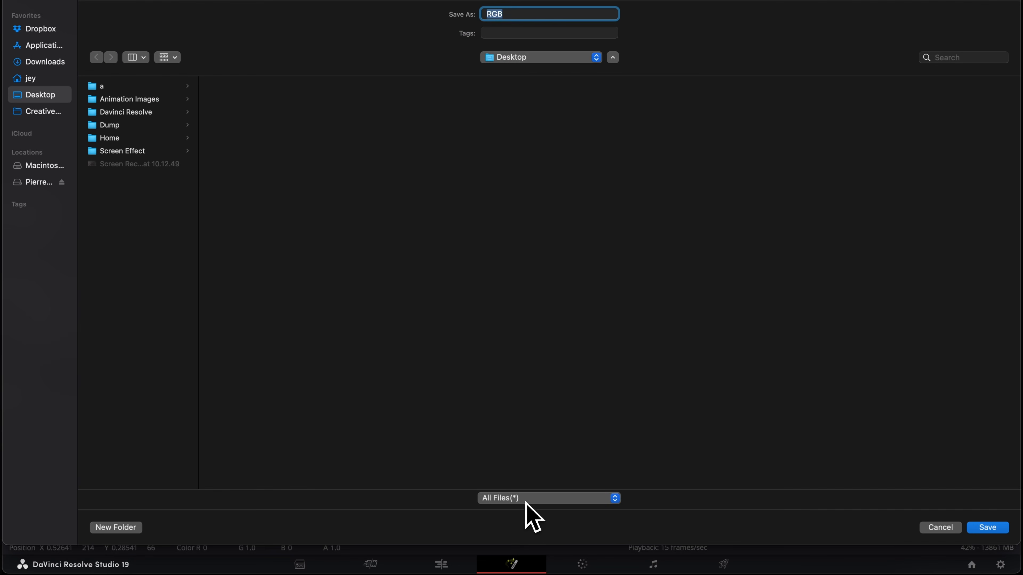
left_click(525, 501)
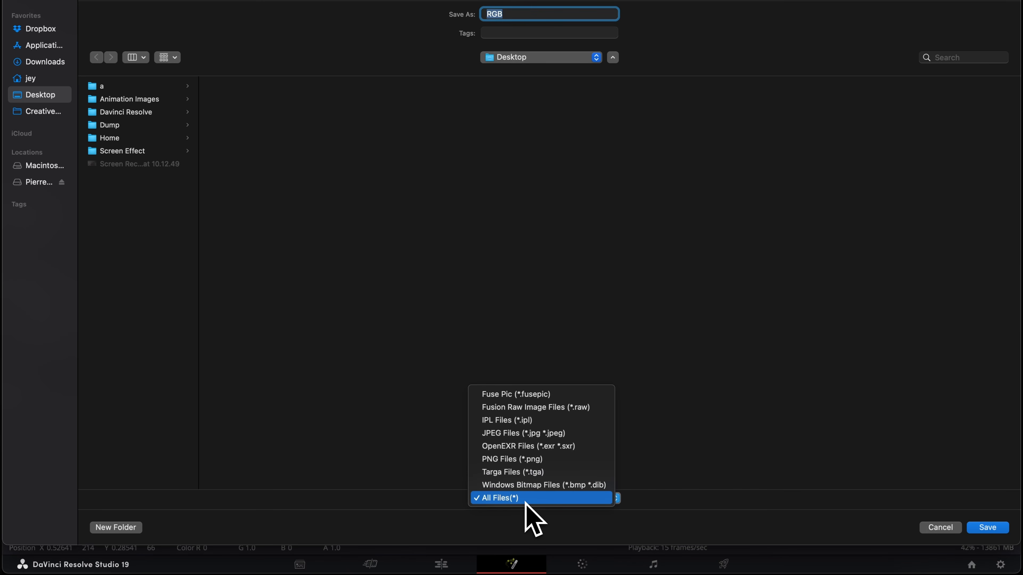
left_click(498, 434)
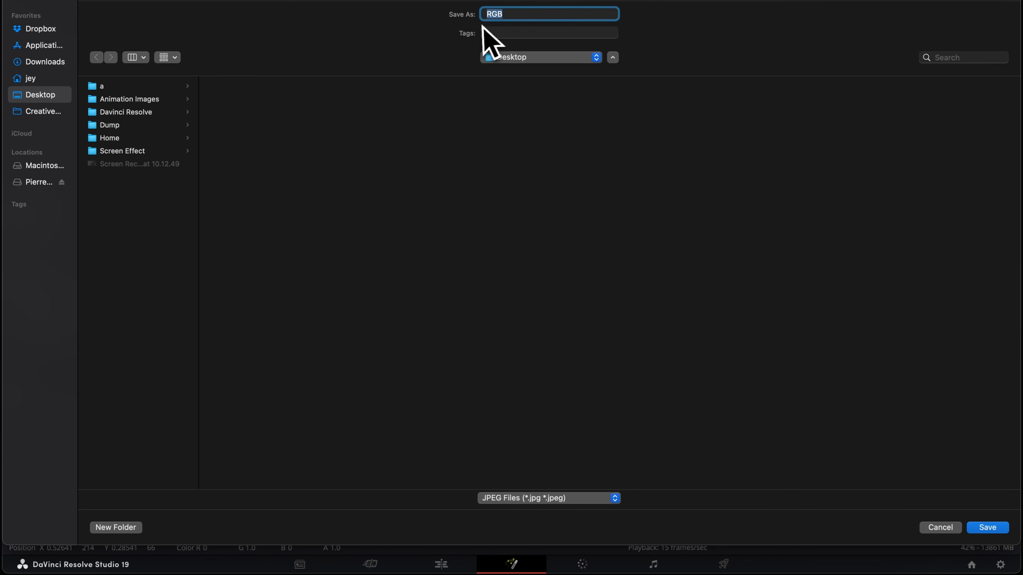
left_click(988, 528)
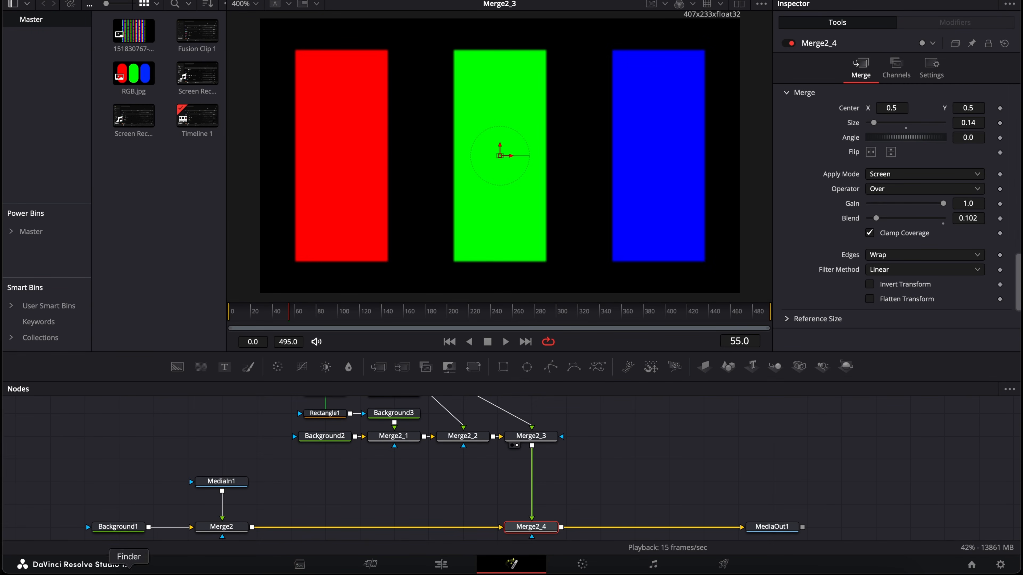
Bring the saved RGB.jpg from Finder into the node graph and connect it to Merge2_4's foreground in place of Merge2_3.
left_click(129, 569)
left_click_drag(619, 95, 567, 418)
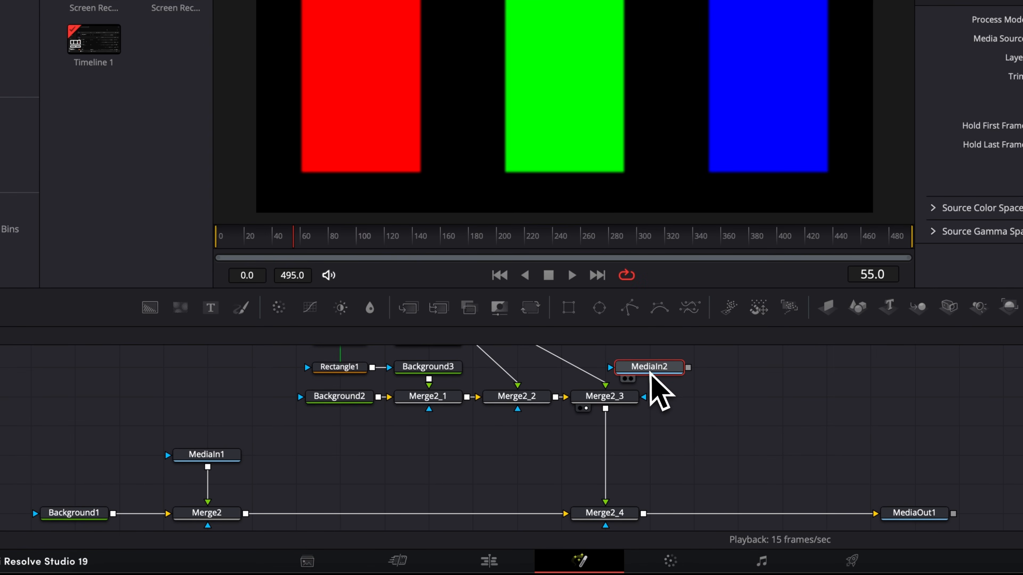
scroll(651, 373, "up", 1)
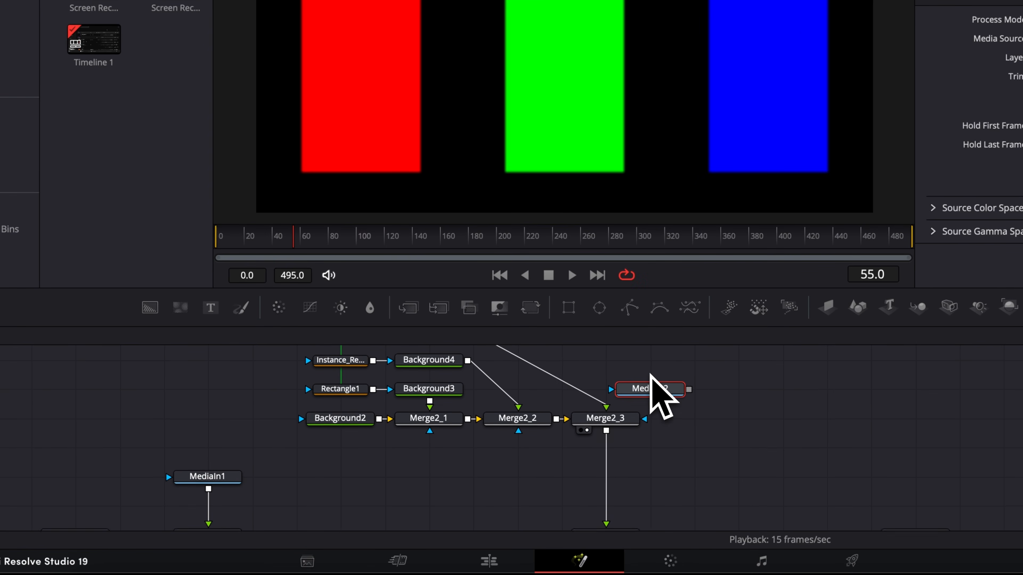
scroll(612, 480, "down", 2)
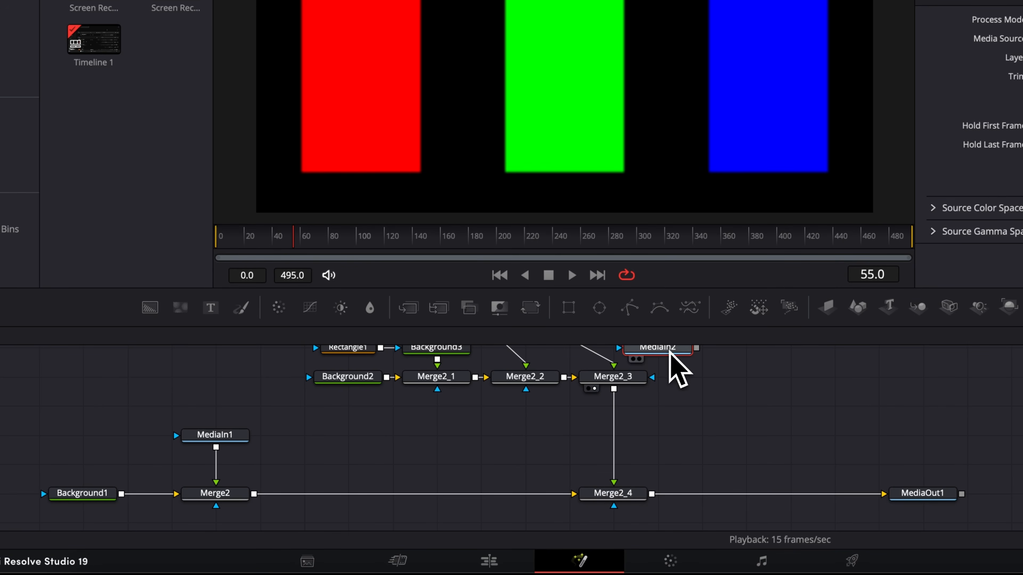
left_click_drag(671, 349, 613, 484)
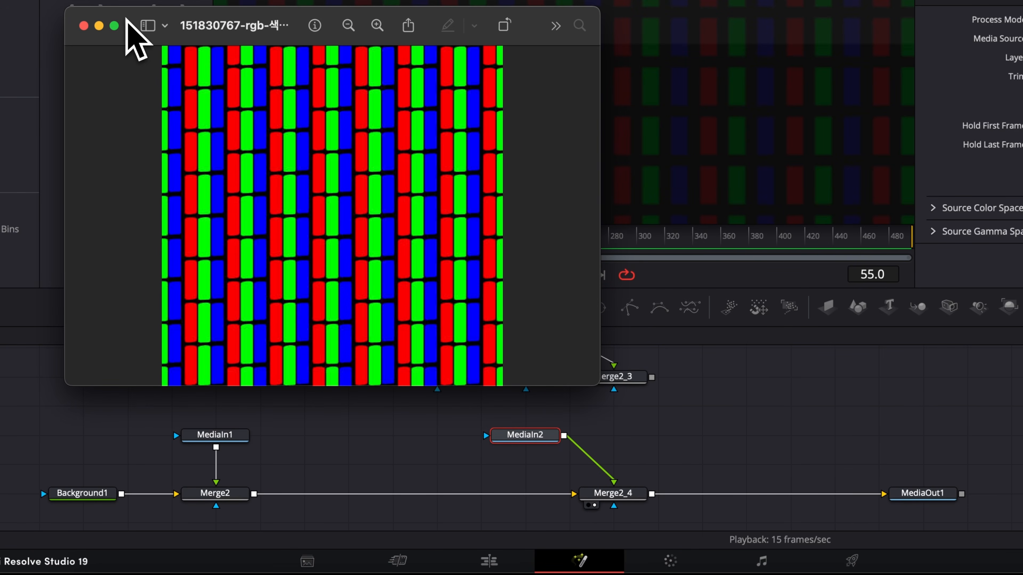
Import the downloaded 151830767 RGB pixel pattern JPG and connect it to Merge2_4's foreground in place of MediaIn2.
left_click(83, 25)
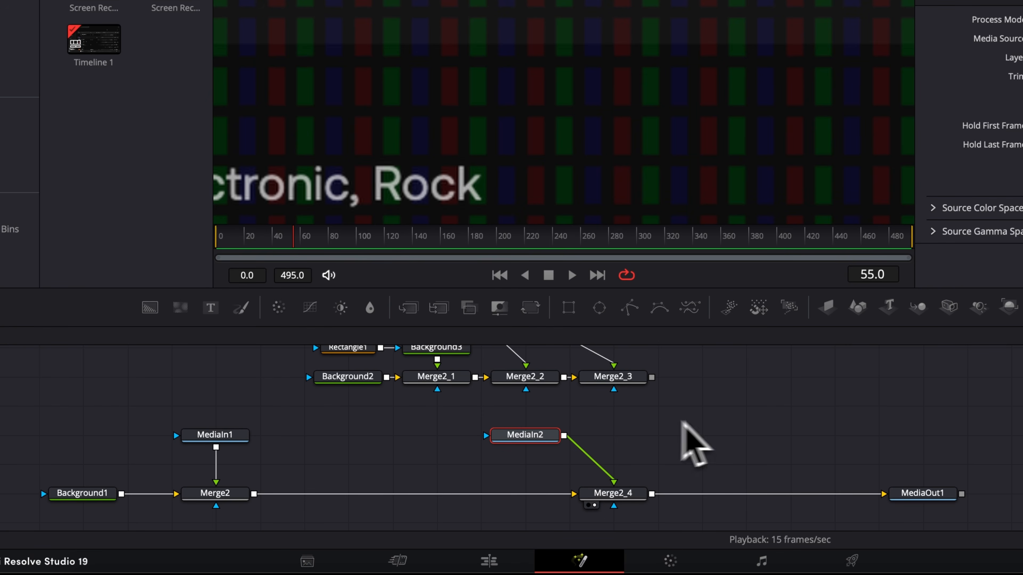
left_click(847, 564)
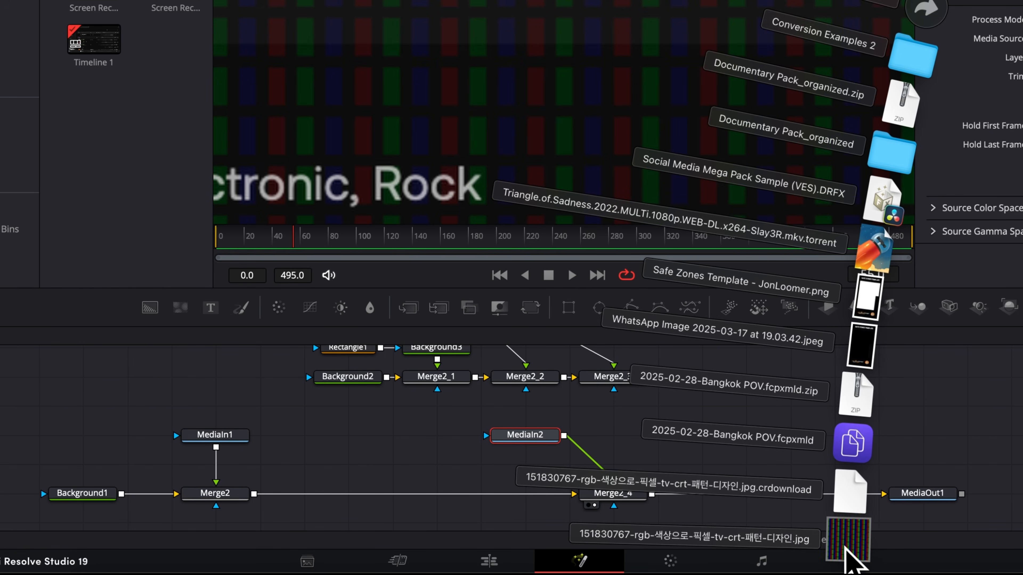
left_click_drag(848, 540, 649, 442)
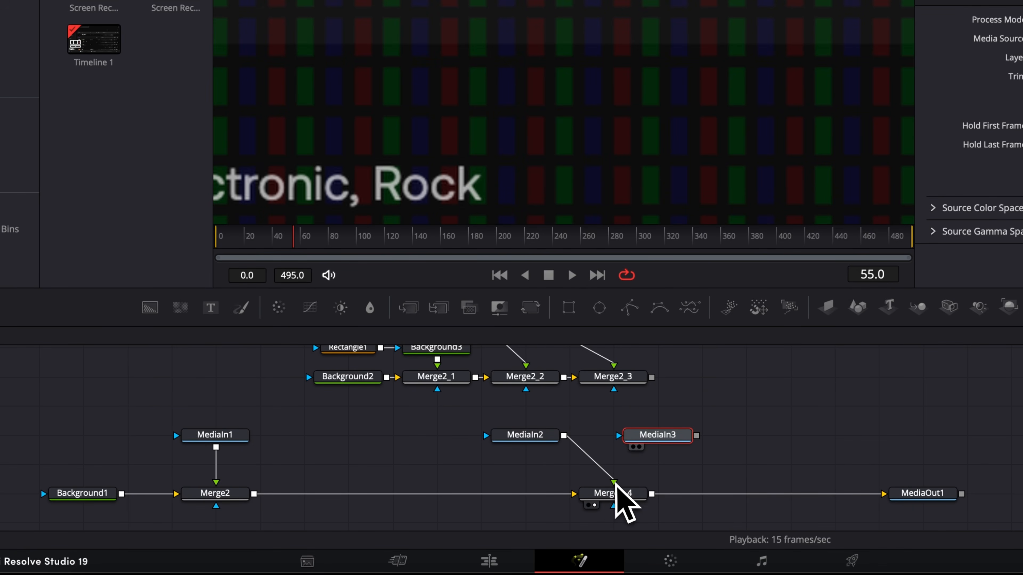
left_click_drag(614, 483, 603, 456)
left_click_drag(697, 435, 613, 483)
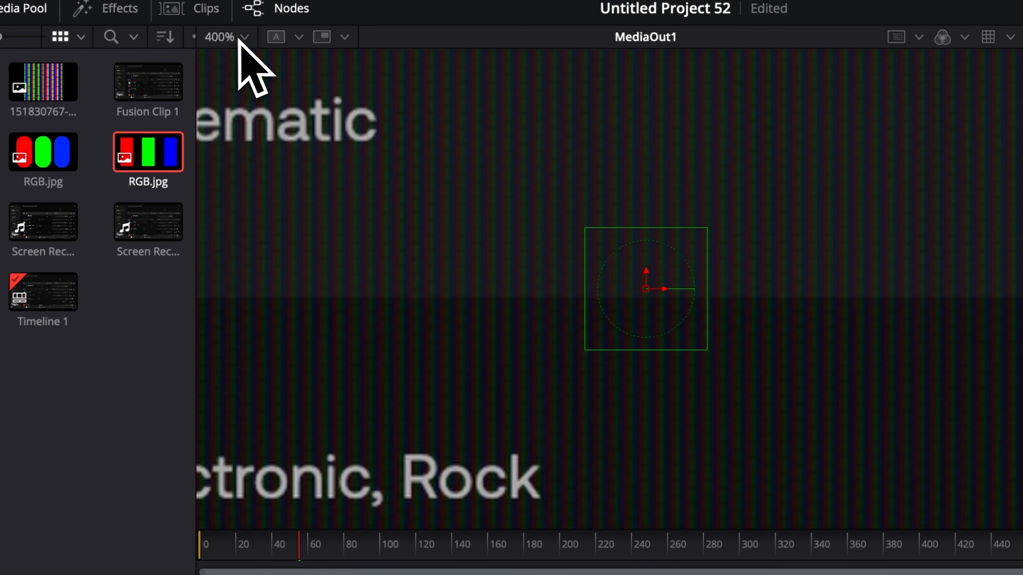
Adjust Merge2_4's Size to rescale the tiled pixel pattern against the full screen recording.
left_click(255, 18)
left_click(242, 60)
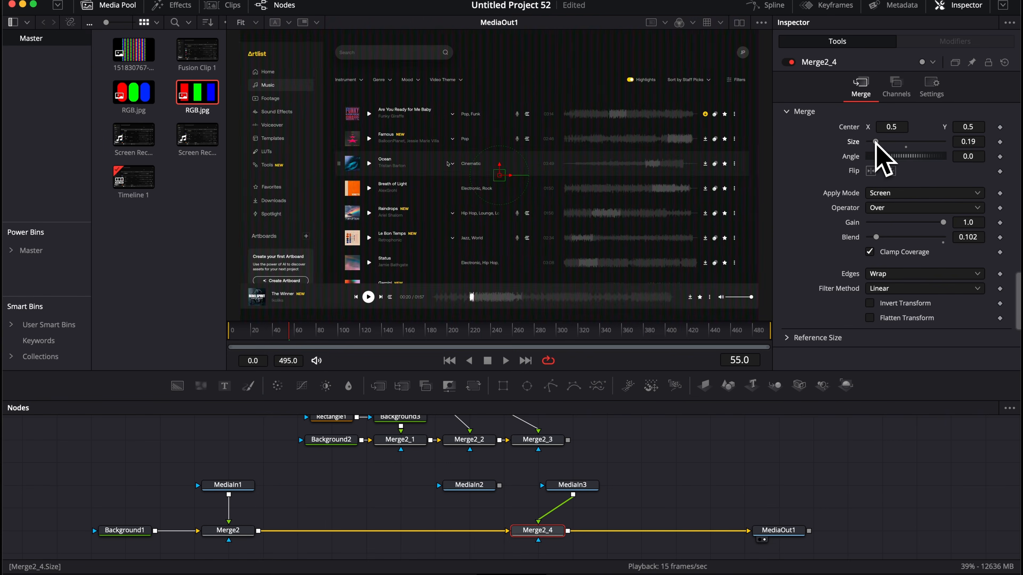
left_click_drag(876, 142, 898, 145)
left_click_drag(862, 185, 827, 183)
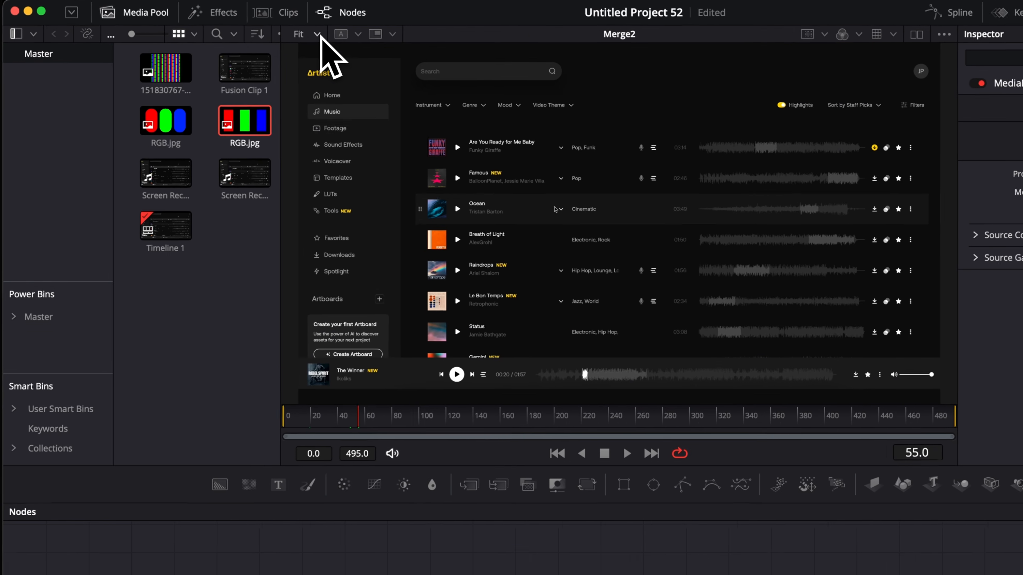
Add a Mosaic Blur node between MediaIn1 and Merge2 to pixelate the screen recording.
left_click(256, 28)
left_click(258, 92)
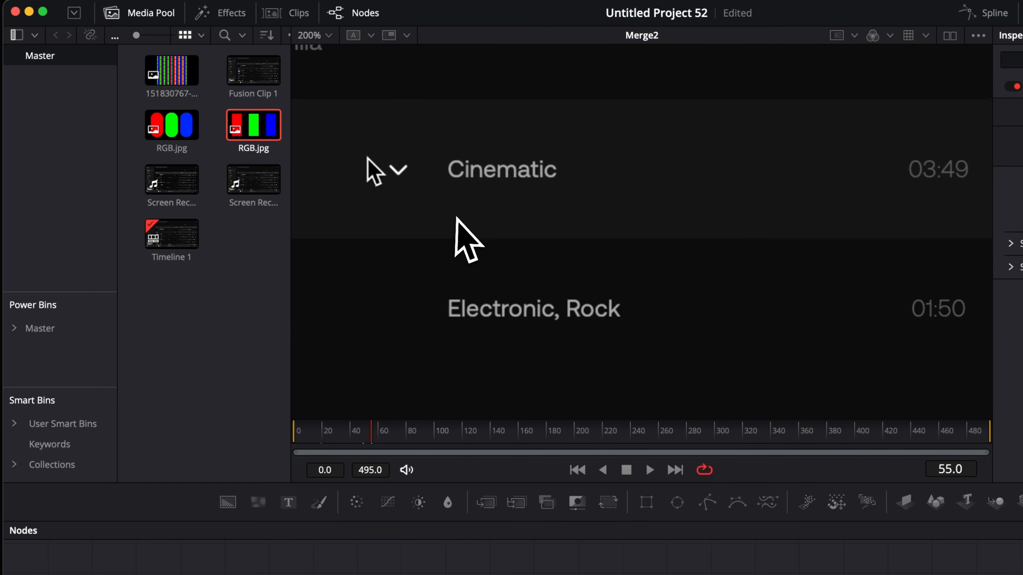
scroll(456, 218, "left", 5)
scroll(457, 218, "up", 2)
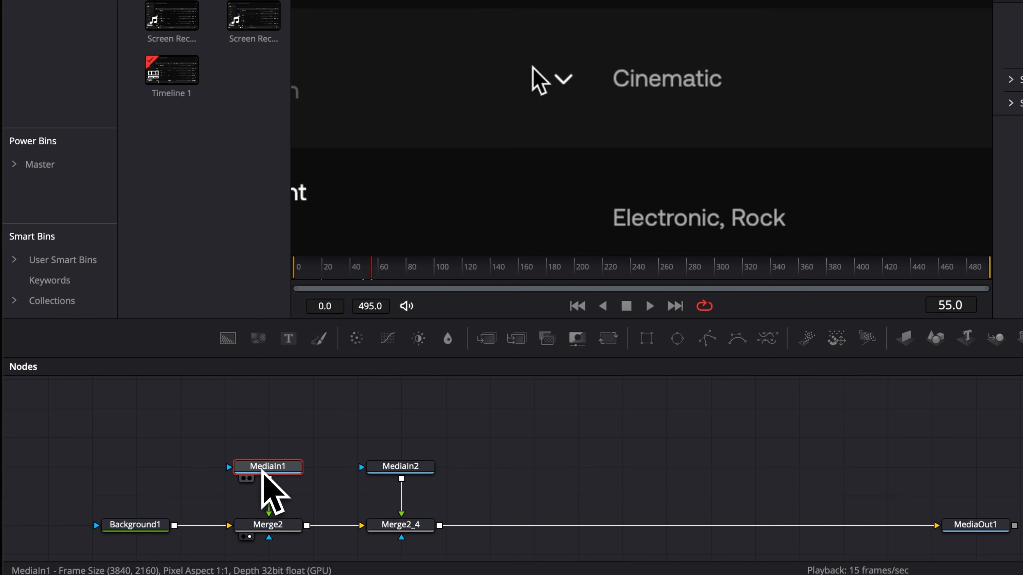
key("shift+space")
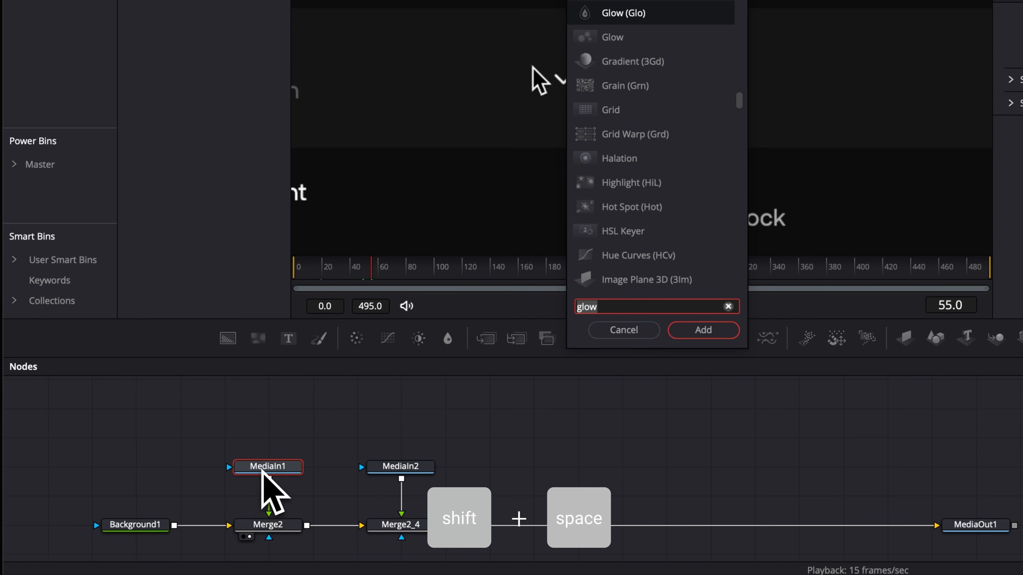
type("mos")
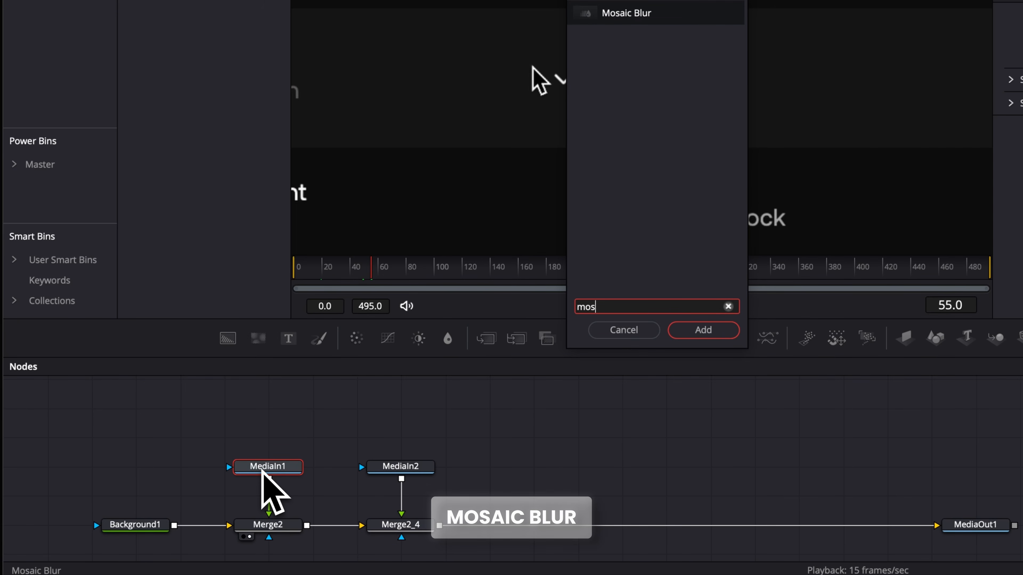
key("Return")
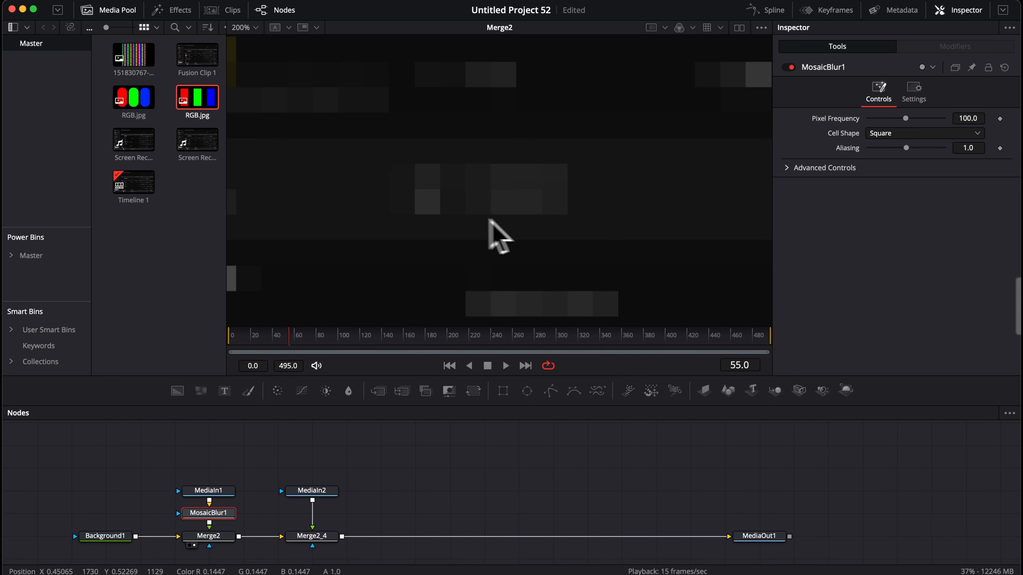
left_click(906, 119)
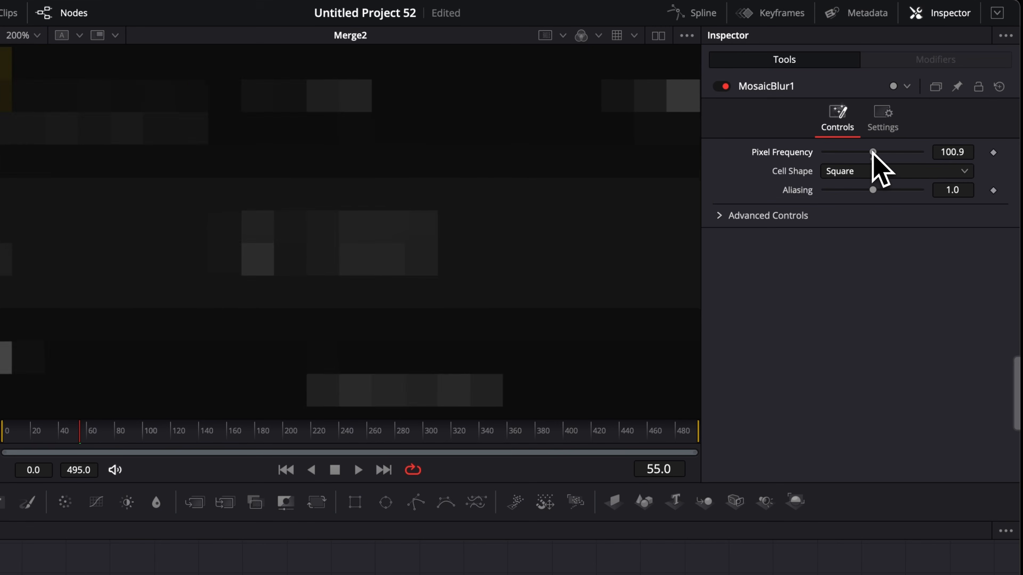
left_click_drag(872, 152, 942, 186)
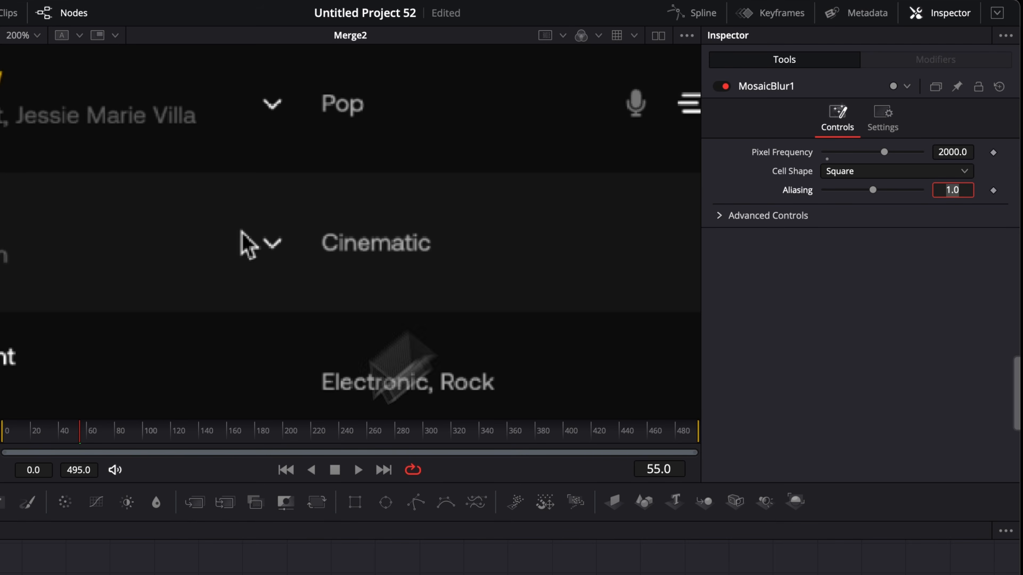
Compare the screen recording with the Mosaic Blur switched on and off, at 200% and 400% zoom.
left_click(726, 87)
left_click(727, 88)
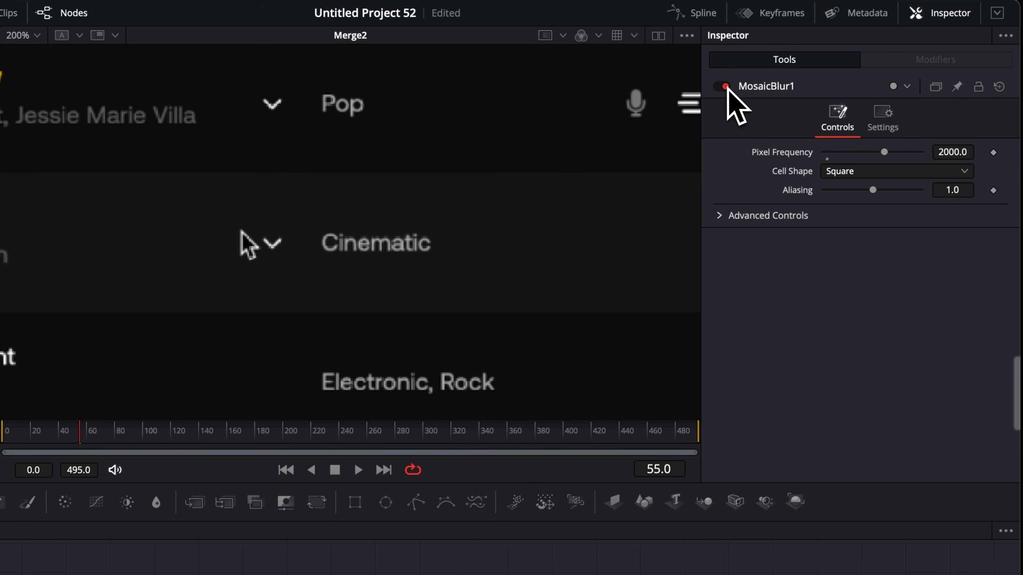
left_click(727, 88)
left_click(725, 87)
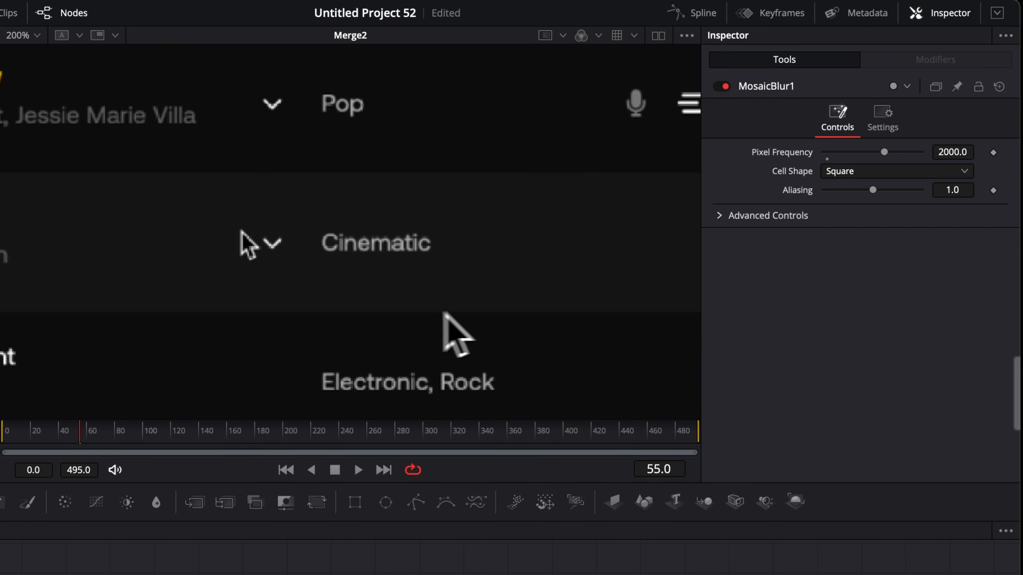
key("=")
left_click(727, 87)
left_click(727, 86)
left_click(727, 88)
left_click(727, 86)
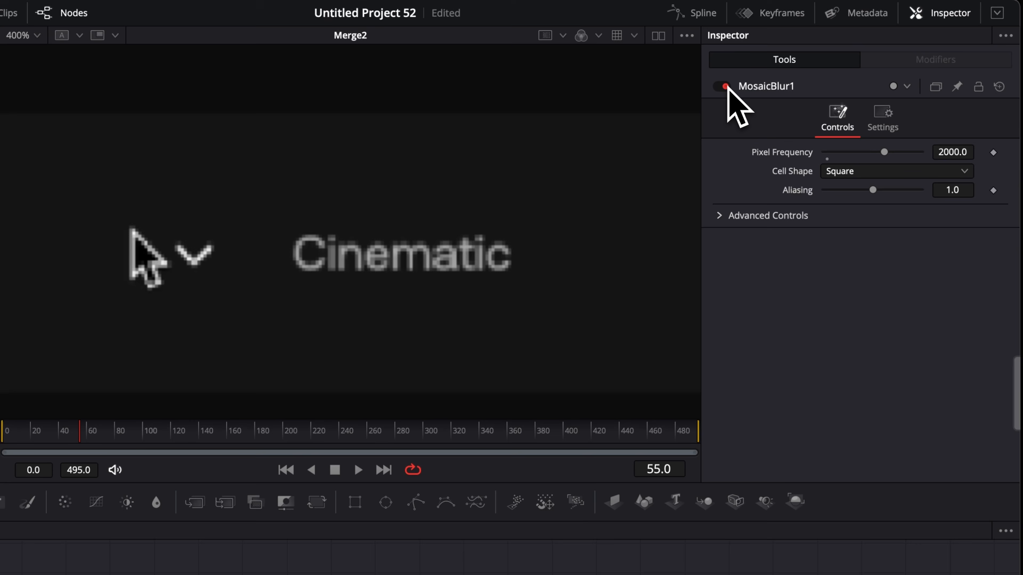
left_click(727, 87)
left_click(727, 87)
left_click(728, 86)
left_click(727, 87)
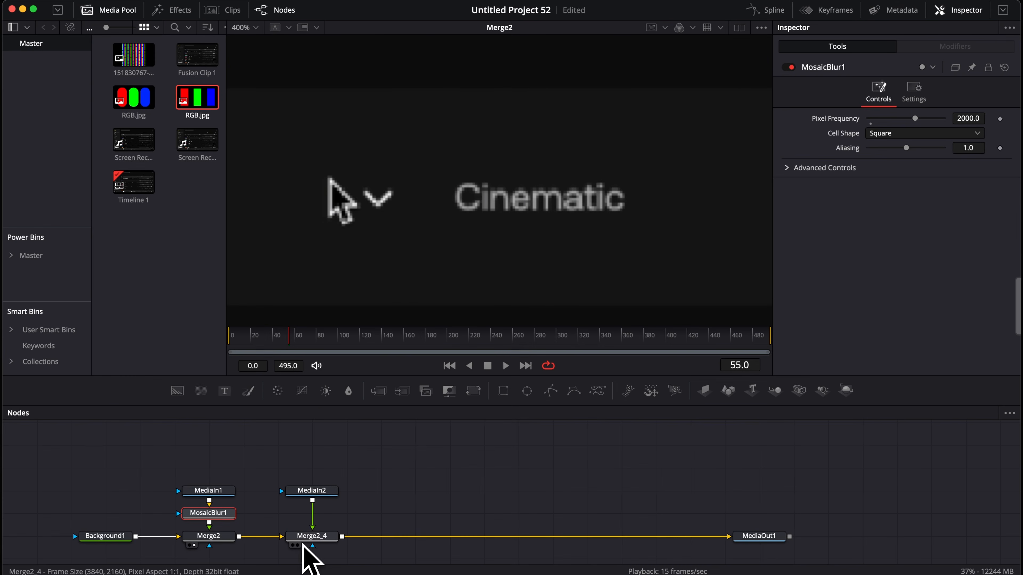
Display Merge2_4 in the viewer with the whole frame fitted.
left_click(297, 545)
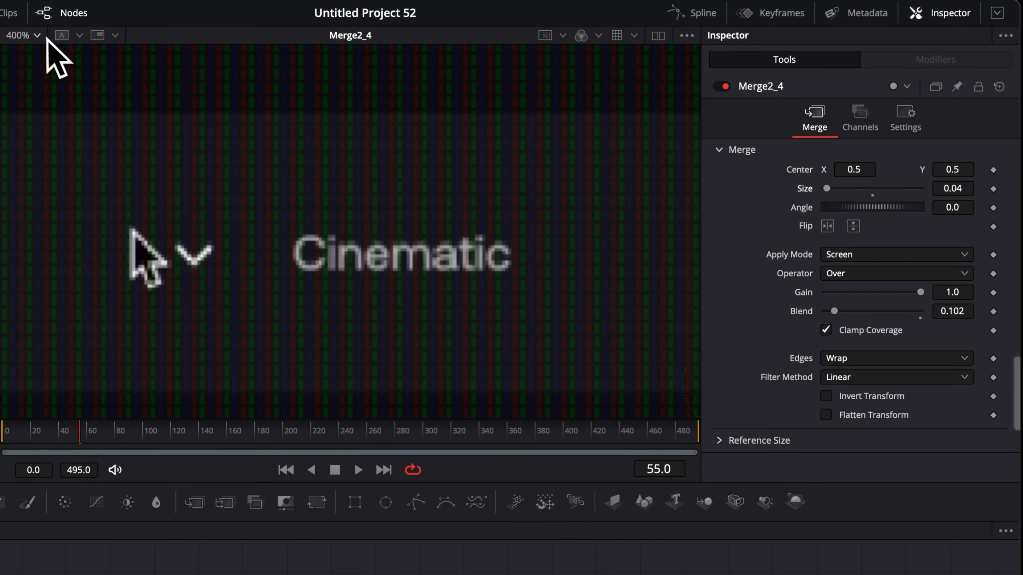
left_click(39, 36)
left_click(36, 51)
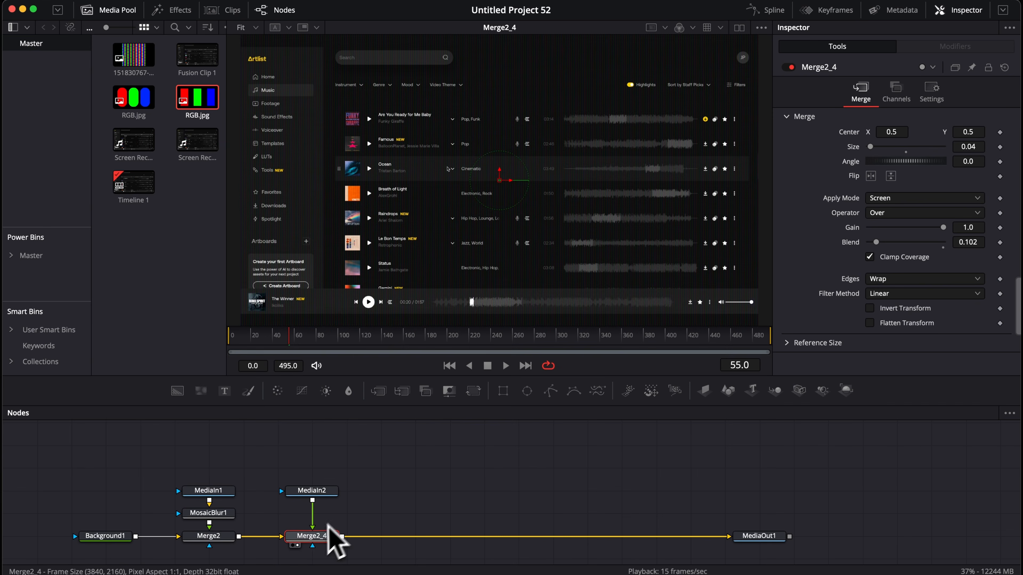
Add a Glow (Glo) node after Merge2_4 and move it along the graph close to MediaOut1.
key("shift+space")
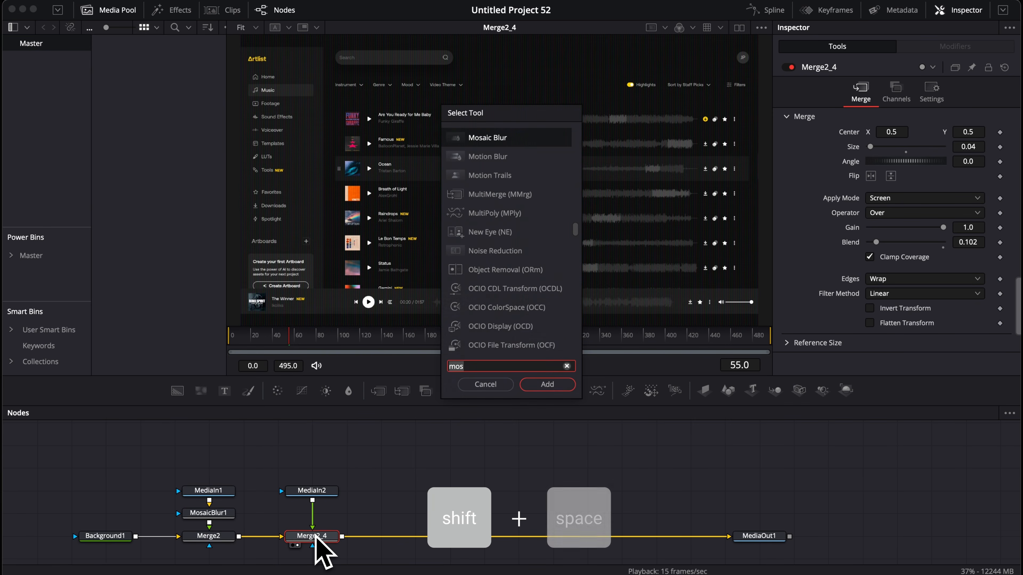
type("mos")
key("BackSpace")
key("BackSpace")
key("BackSpace")
type("glow")
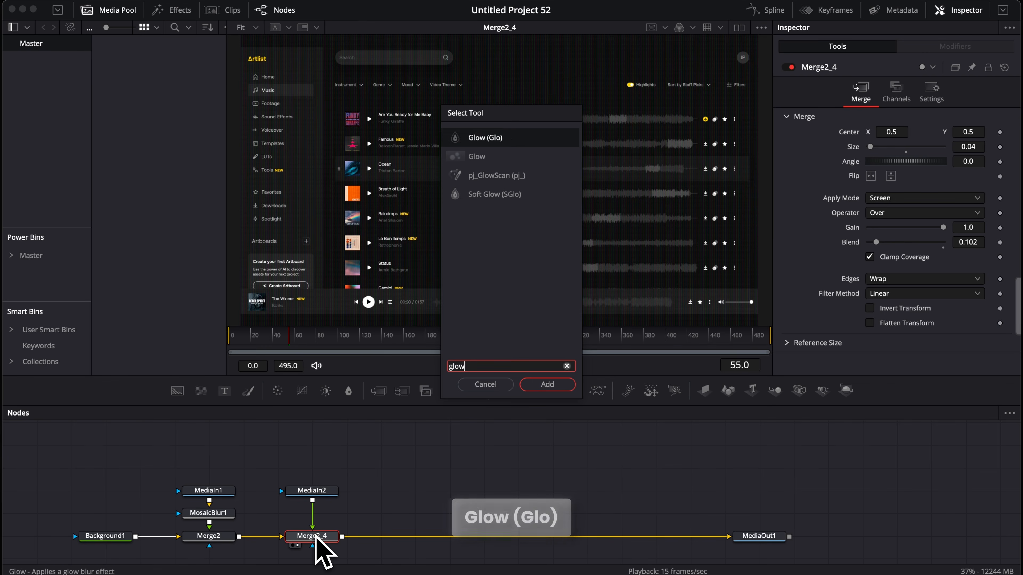
key("Return")
left_click_drag(377, 536, 618, 536)
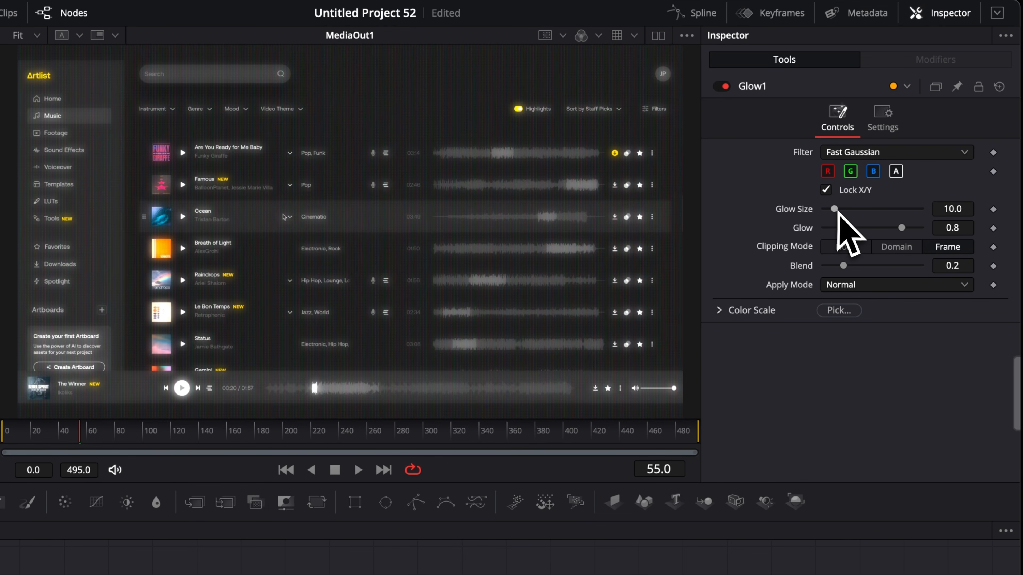
Try Glow1 with Glow Size 29.9, Glow 0.772 and Blend 0.748, and reset these settings to their defaults.
left_click_drag(835, 209, 898, 228)
left_click_drag(843, 266, 896, 266)
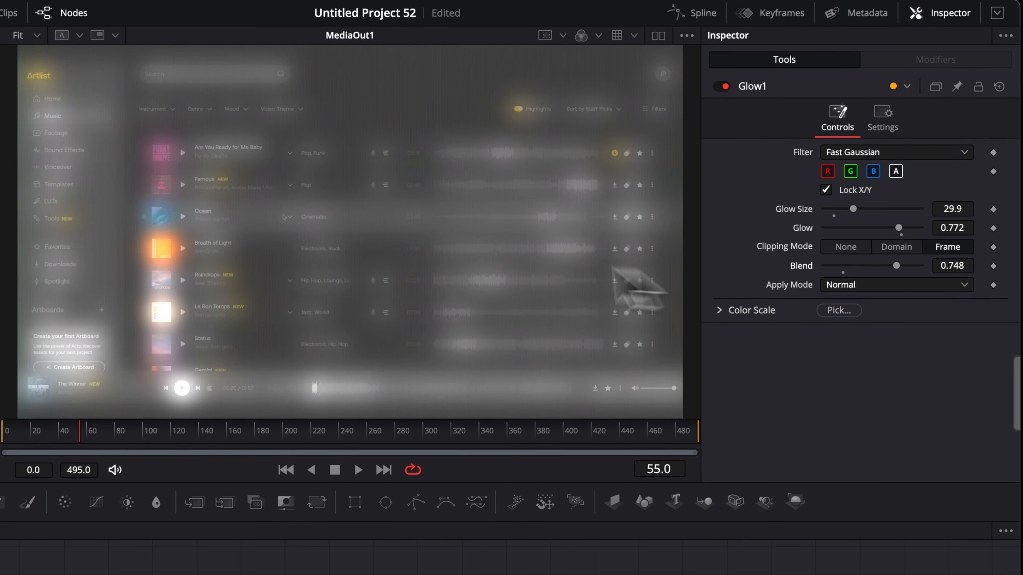
double_click(802, 268)
double_click(790, 210)
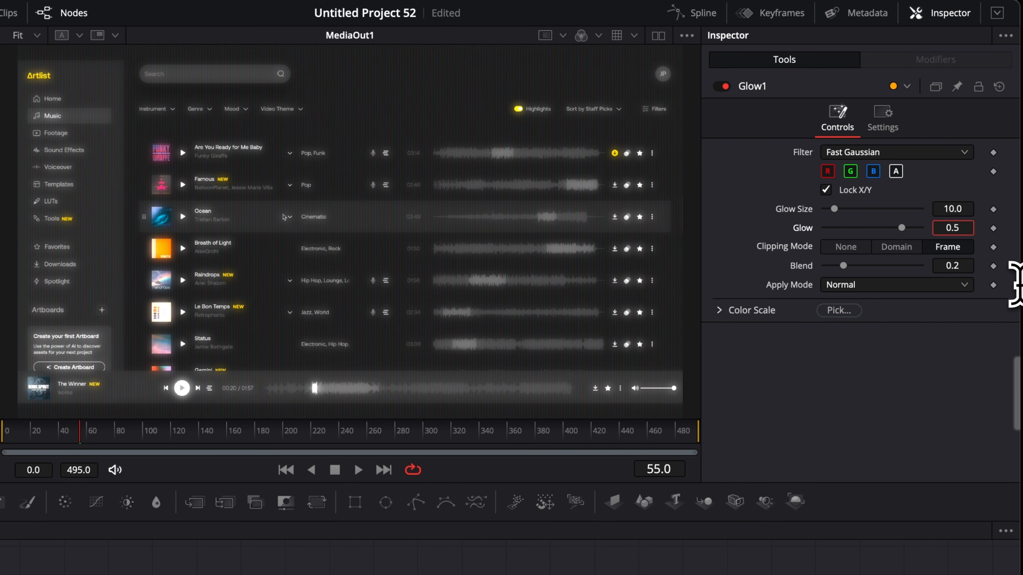
Set Glow1's Glow to 0.5 and its Blend to 0.3.
key("Tab")
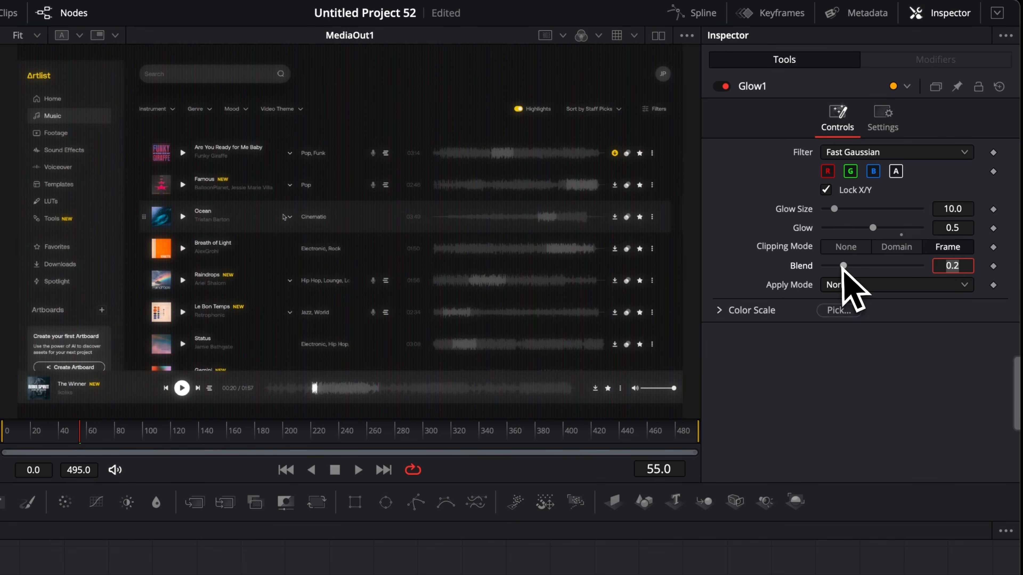
left_click_drag(843, 266, 873, 266)
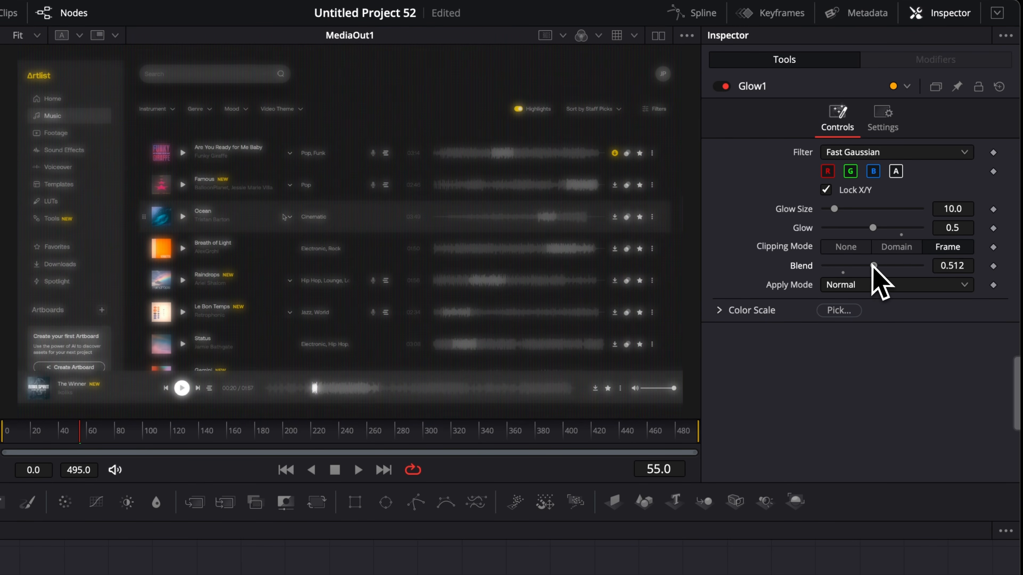
double_click(804, 268)
left_click(965, 266)
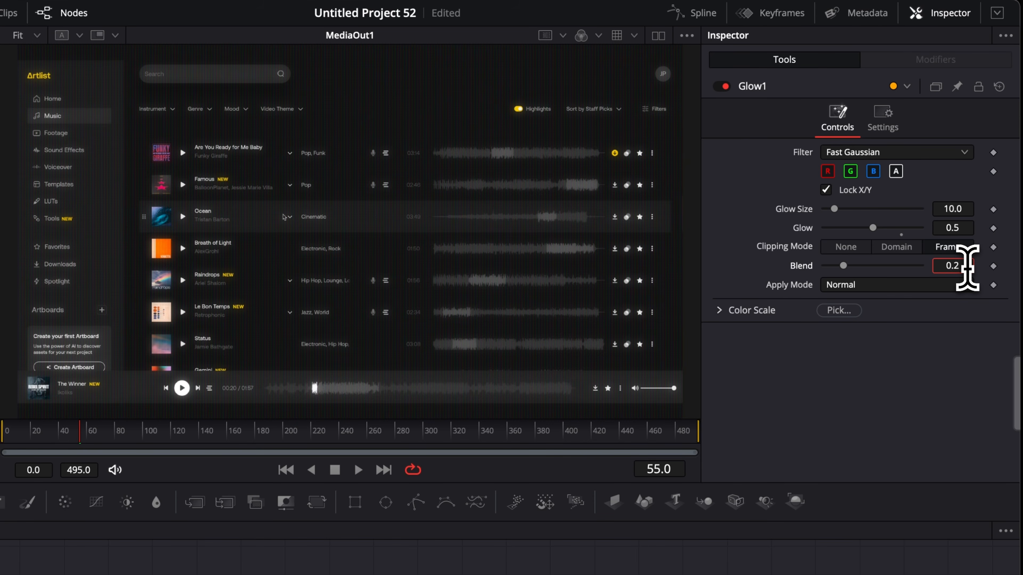
type("3")
key("Tab")
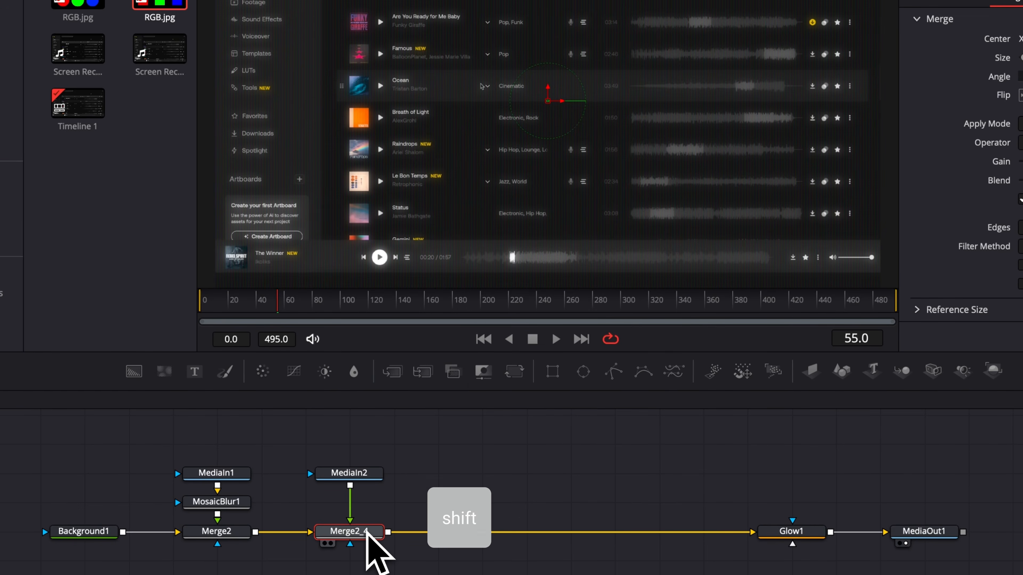
Insert a Brightness/Contrast node just before Glow1, with its Gain raised to 1.44 and its Lift lowered slightly.
key("shift+space")
type("bc")
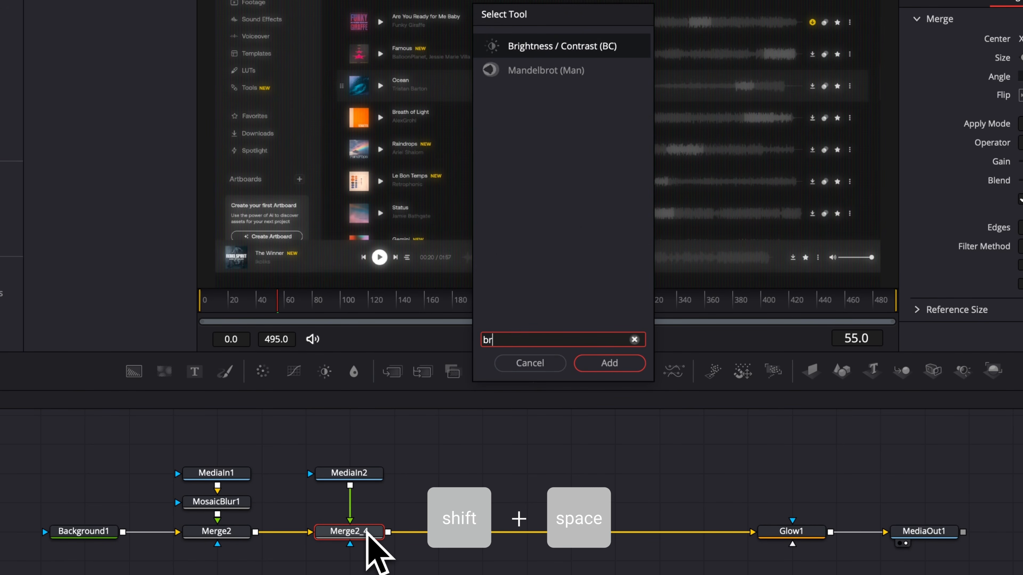
key("Return")
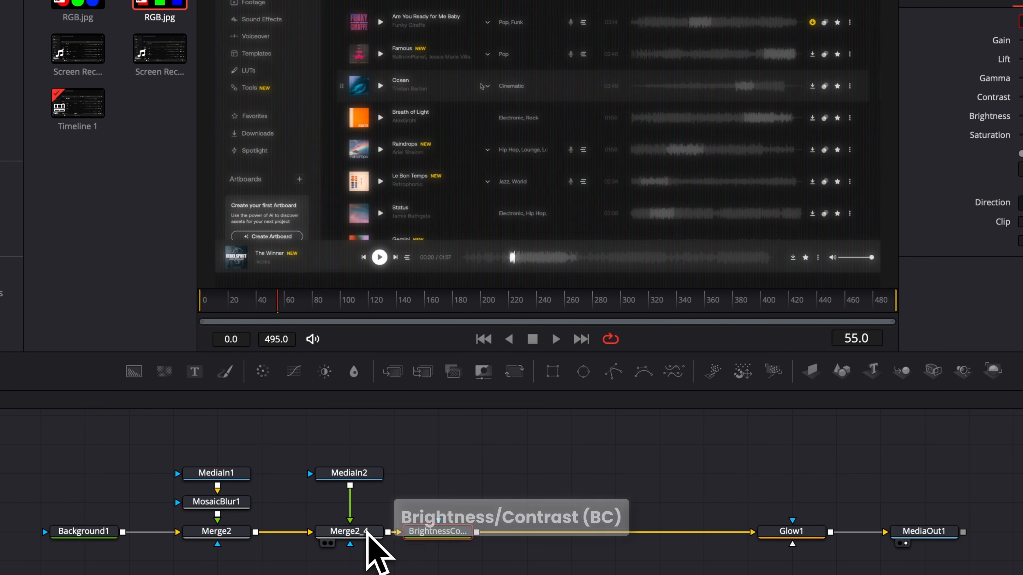
left_click_drag(407, 536, 697, 536)
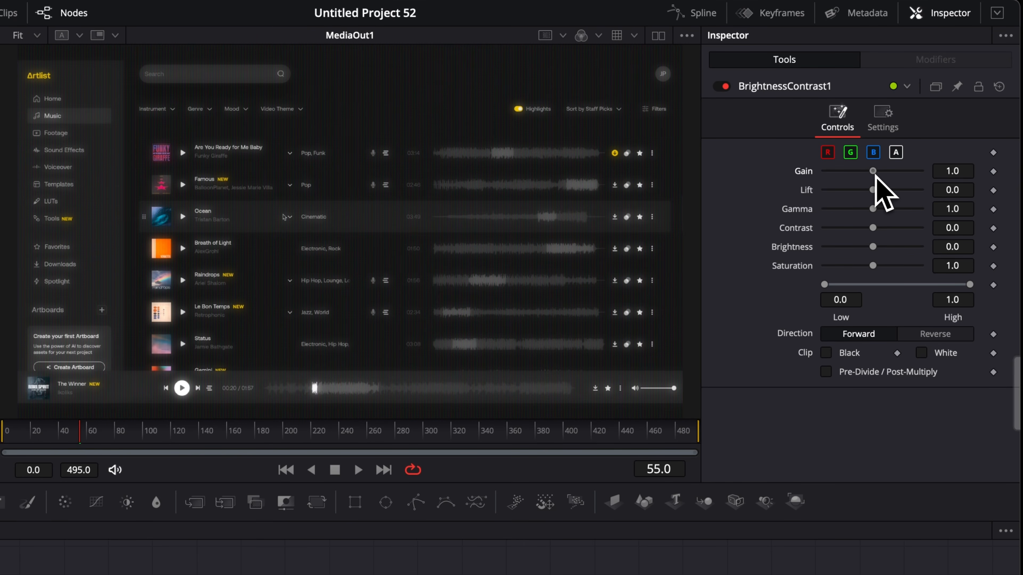
left_click_drag(876, 177, 881, 178)
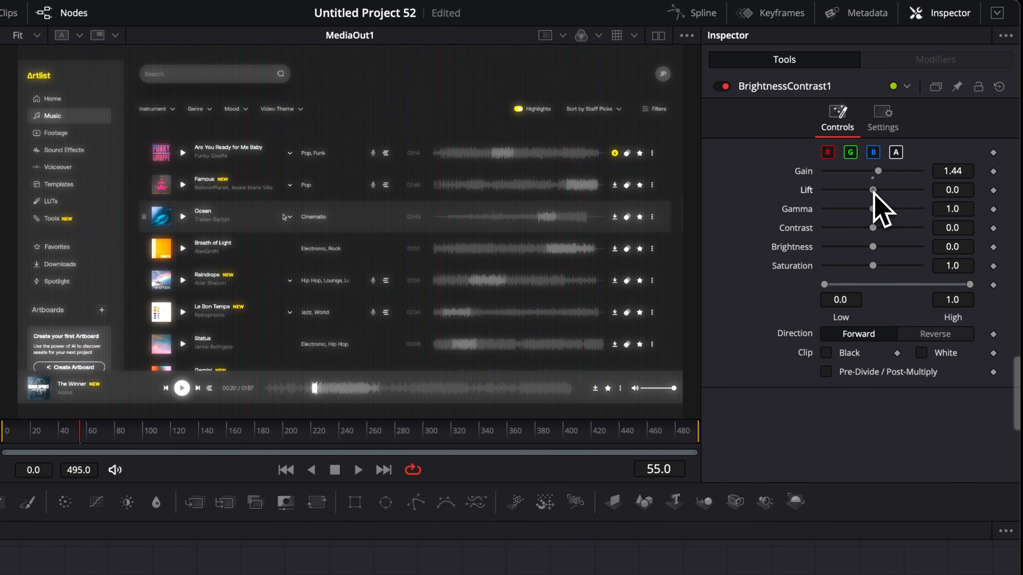
left_click_drag(873, 192, 871, 191)
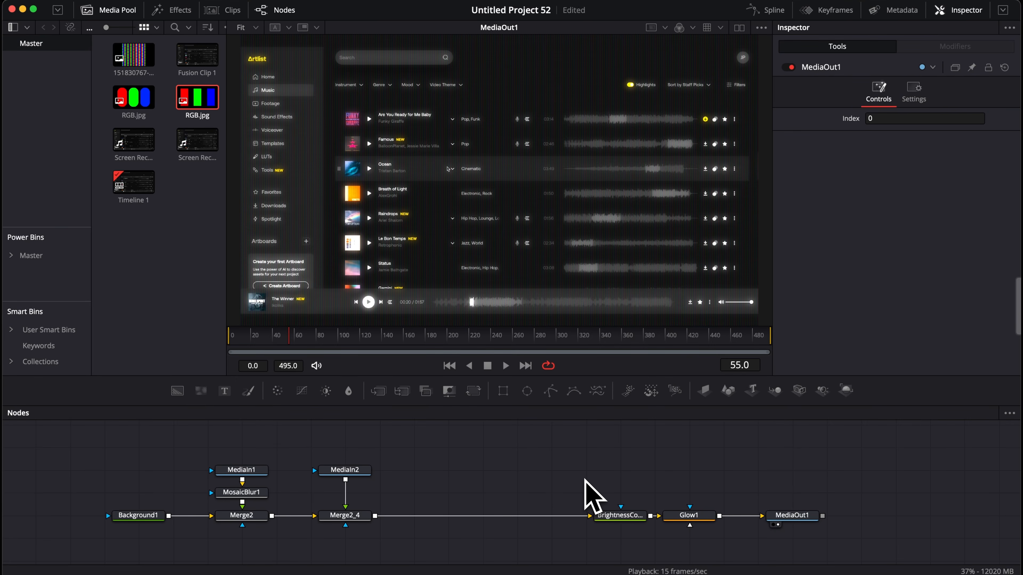
Move the BrightnessContrast1, Glow1 and MediaOut1 nodes together farther away from Merge2_4 to free space in the graph.
left_click_drag(613, 471, 818, 555)
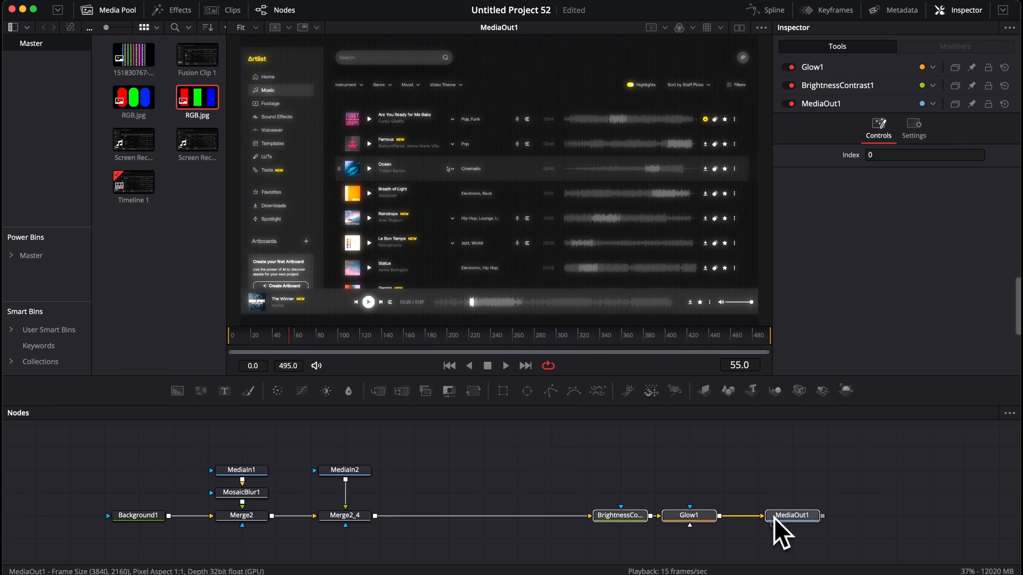
left_click_drag(781, 520, 884, 519)
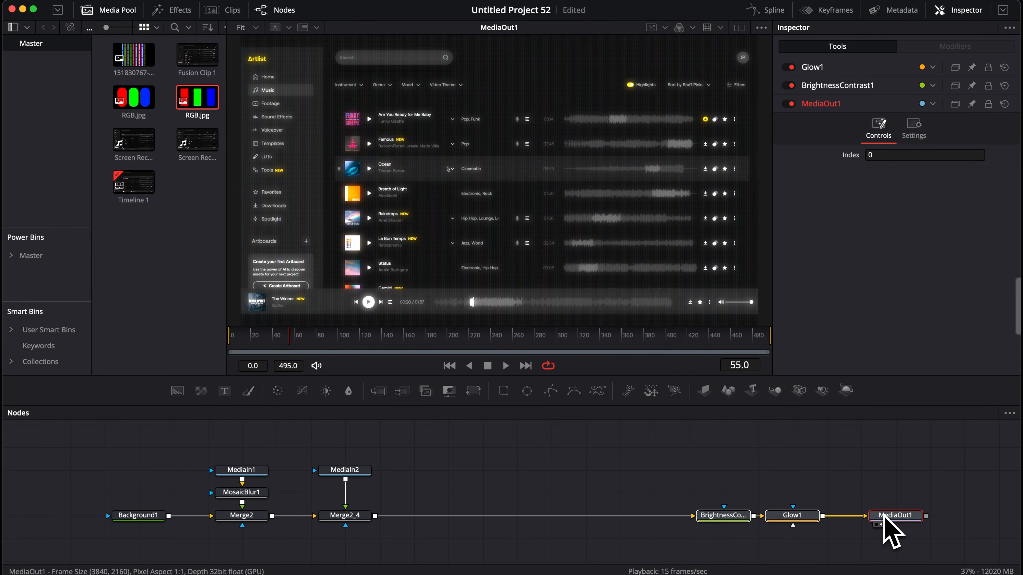
left_click(560, 475)
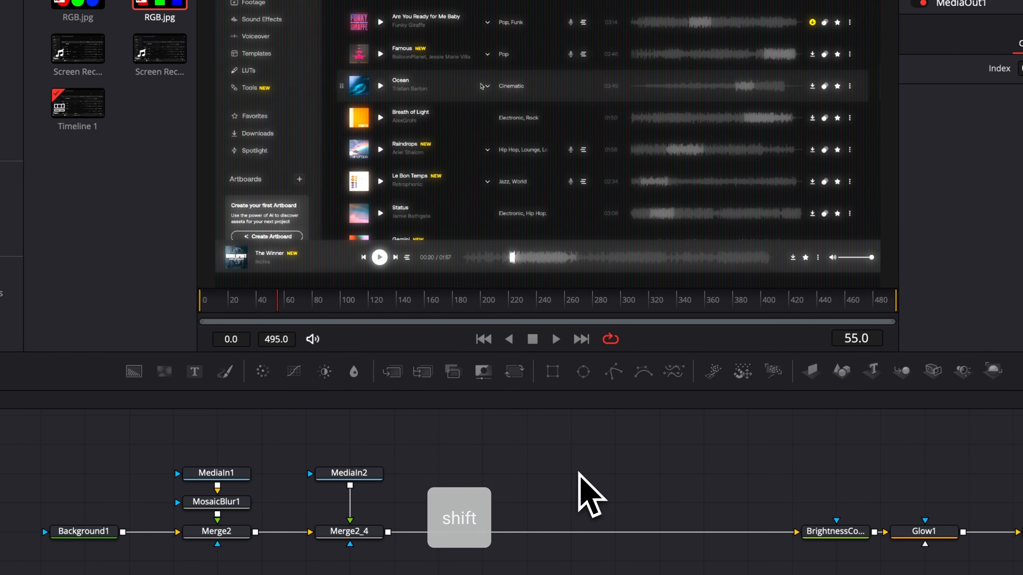
Add an unconnected Transform (Xf) node in the empty space between Merge2_4 and BrightnessContrast1.
key("shift+space")
type("bri")
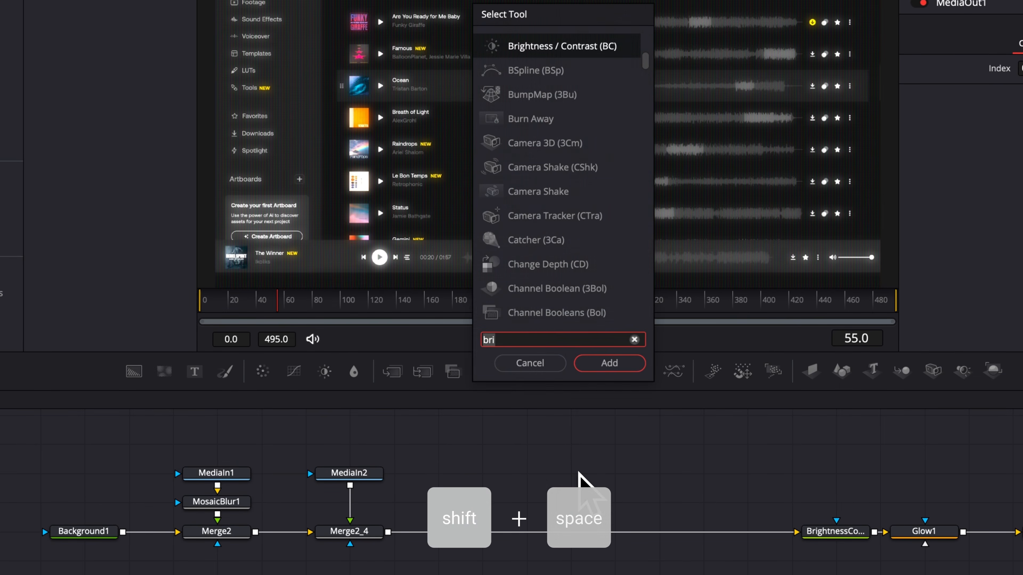
key("BackSpace")
key("BackSpace")
key("BackSpace")
type("tran")
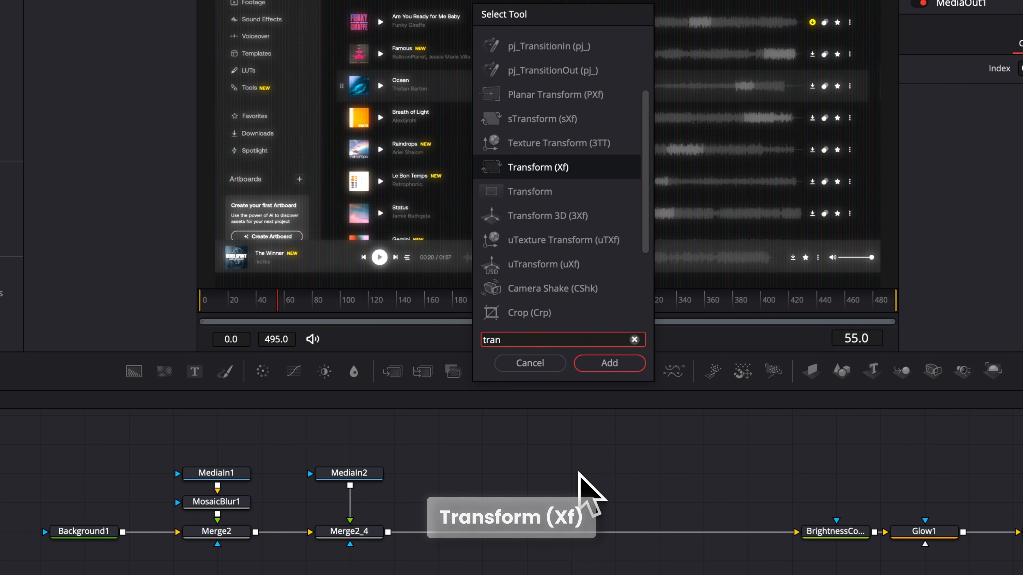
key("Return")
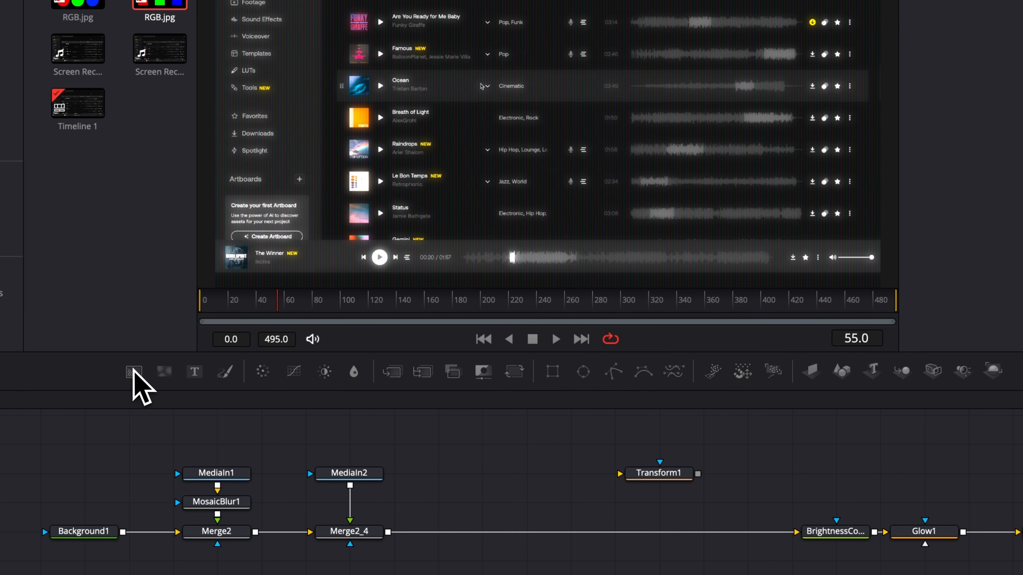
Build a white rectangle over a transparent background from two Background nodes, a Rectangle mask and a Merge, and feed it into Transform1.
left_click_drag(133, 376, 507, 505)
left_click_drag(161, 372, 559, 449)
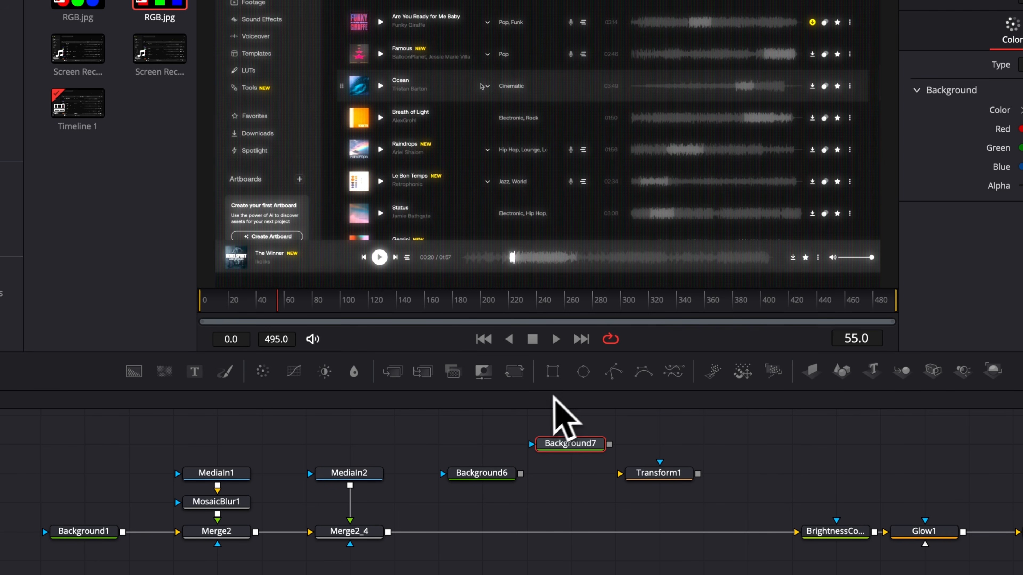
left_click(553, 371)
left_click_drag(609, 470, 520, 500)
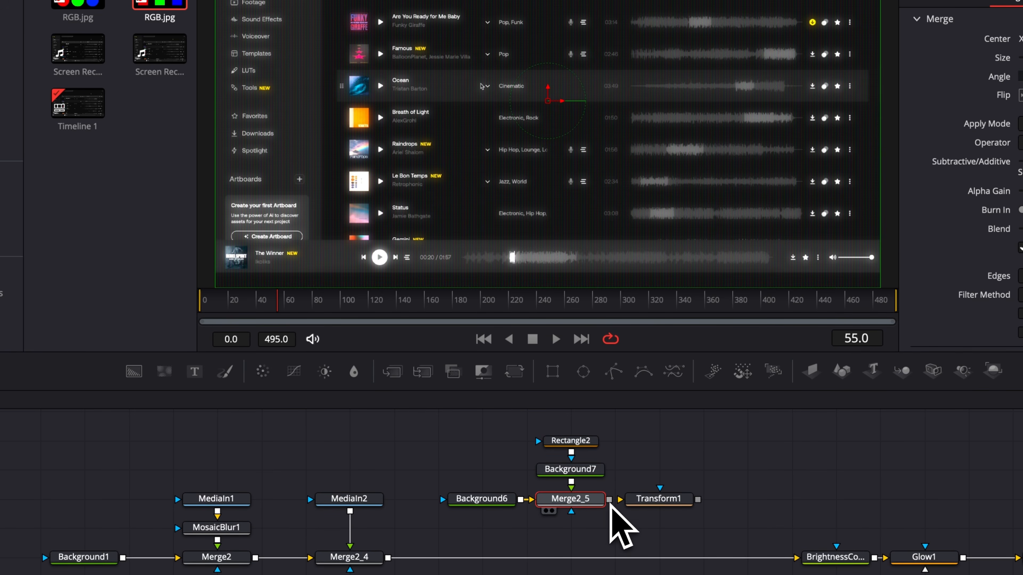
left_click_drag(609, 509, 631, 503)
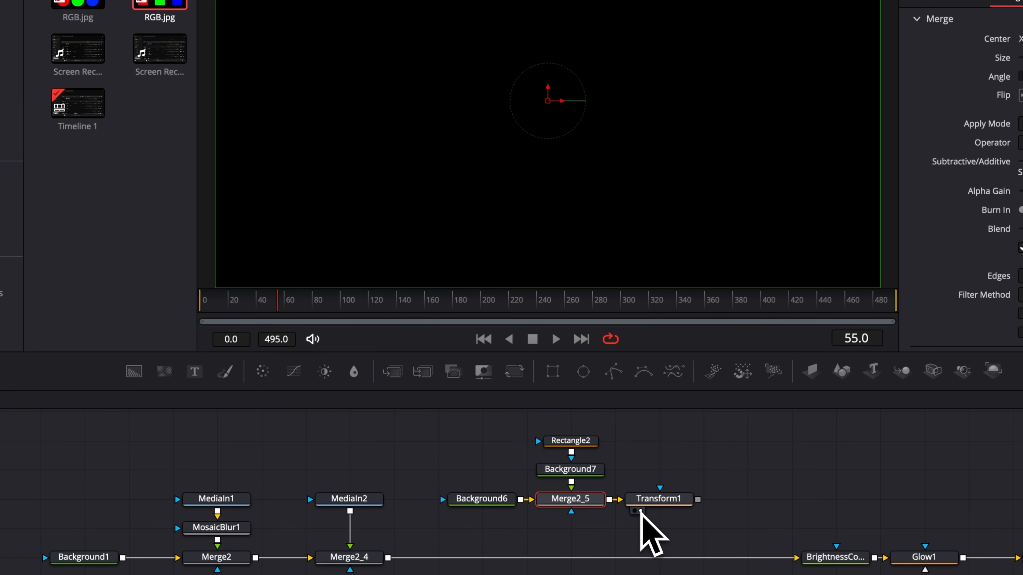
left_click(570, 440)
left_click_drag(663, 530, 462, 423)
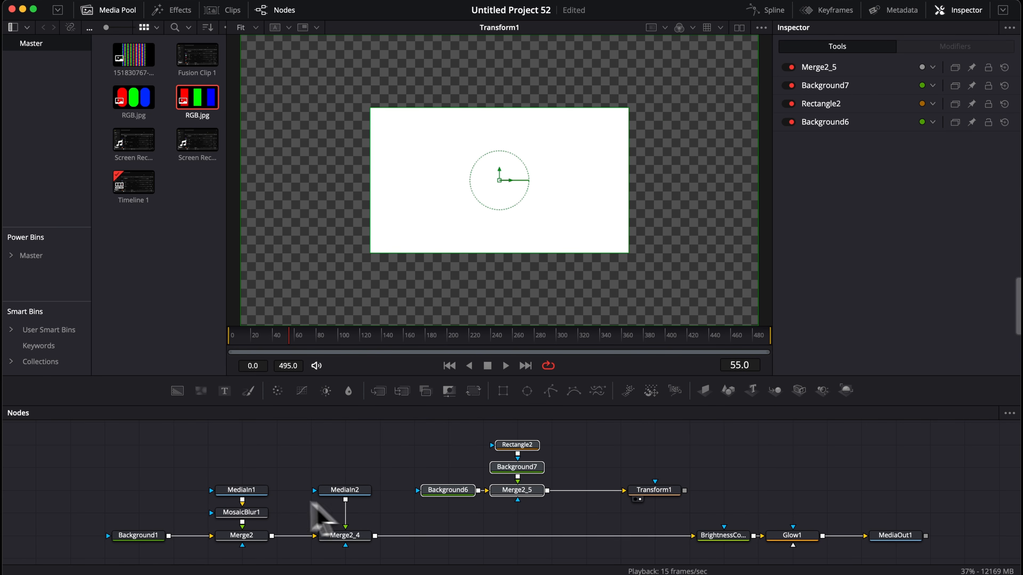
left_click(635, 464)
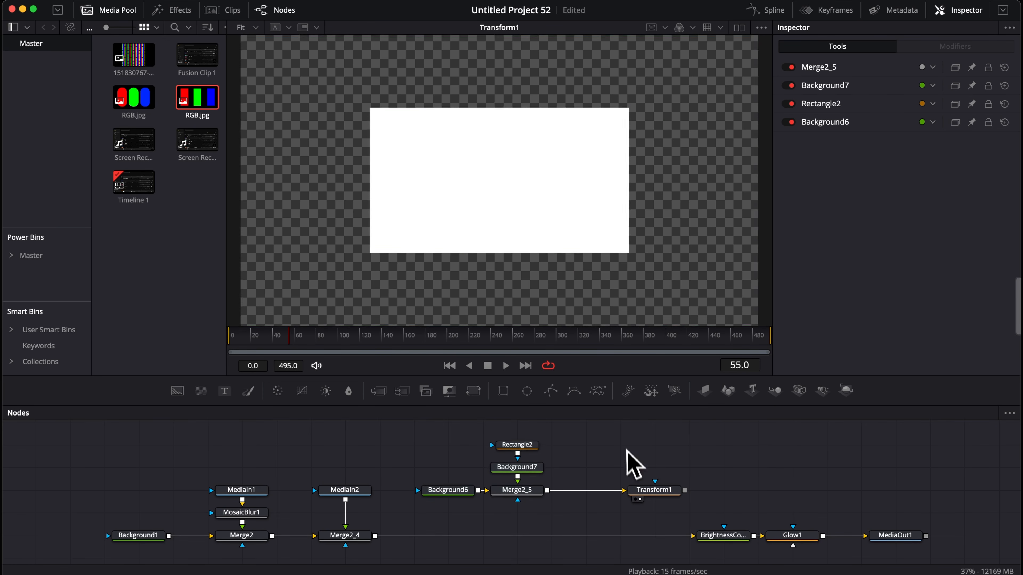
Copy Transform1 and paste it as an instance connected directly after the original node.
left_click(655, 490)
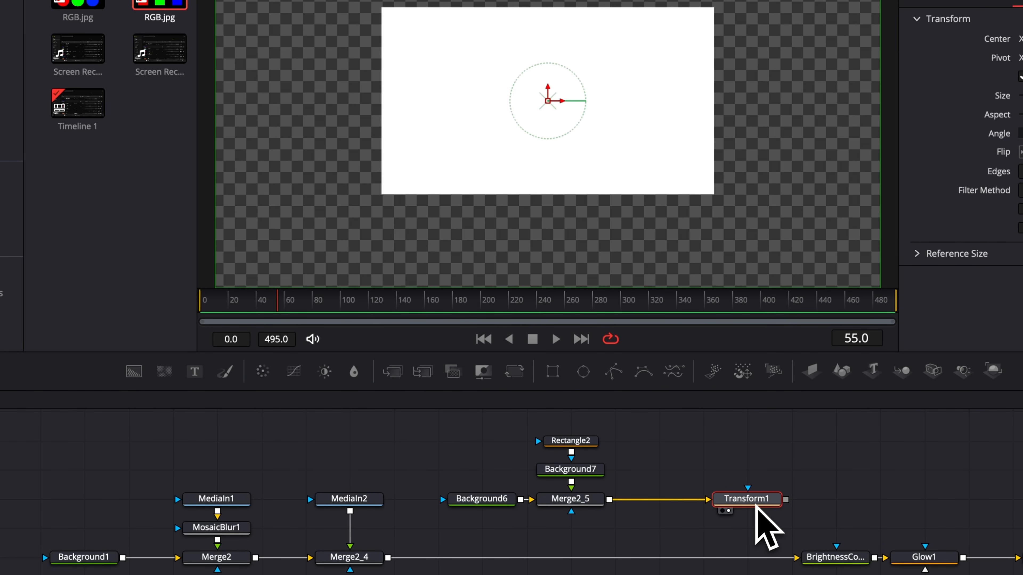
left_click(823, 497)
right_click(821, 504)
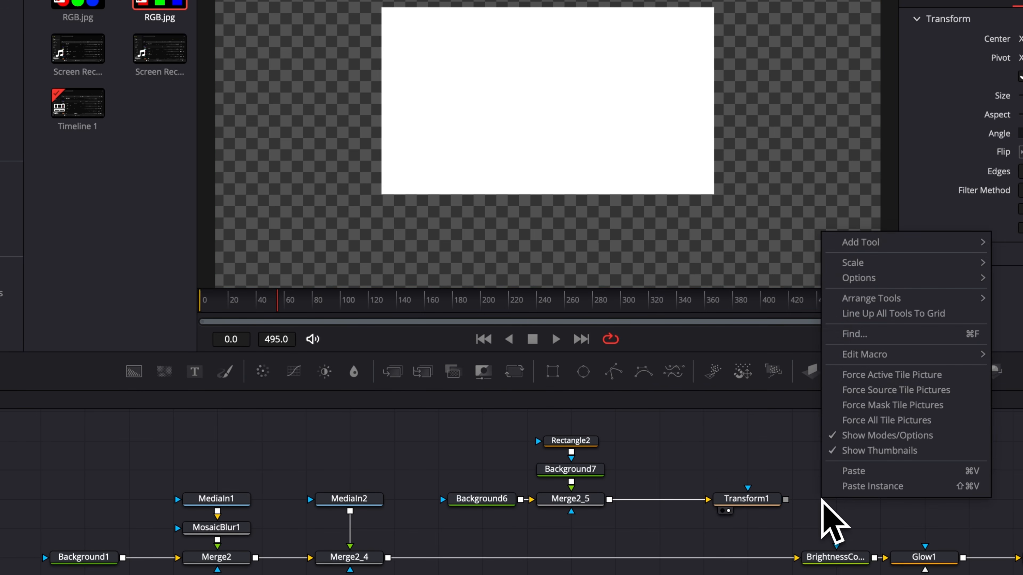
left_click(872, 487)
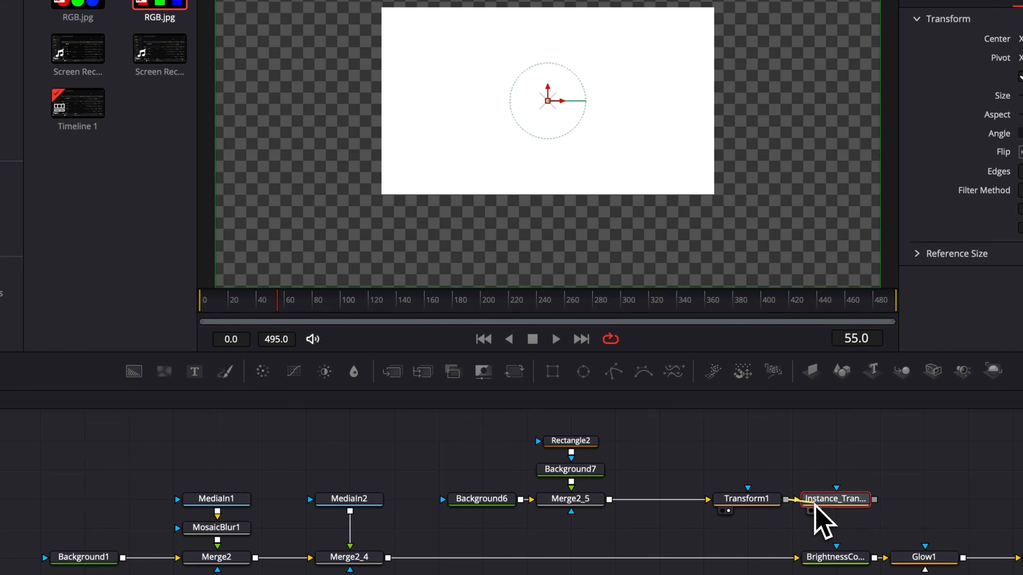
Restrict Transform1 to processing only the red channel by disabling its green, blue and alpha channels.
left_click(732, 503)
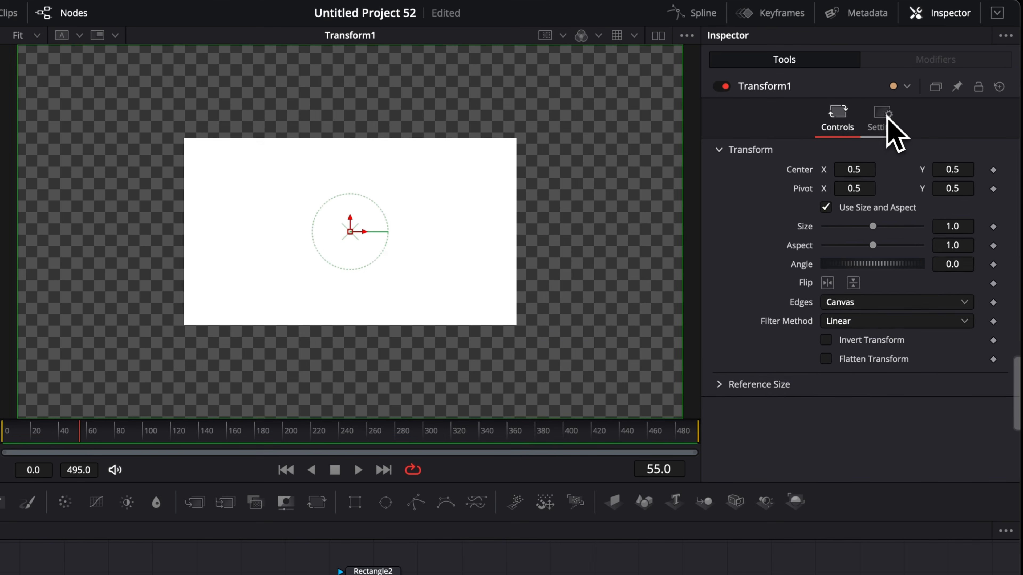
left_click(887, 118)
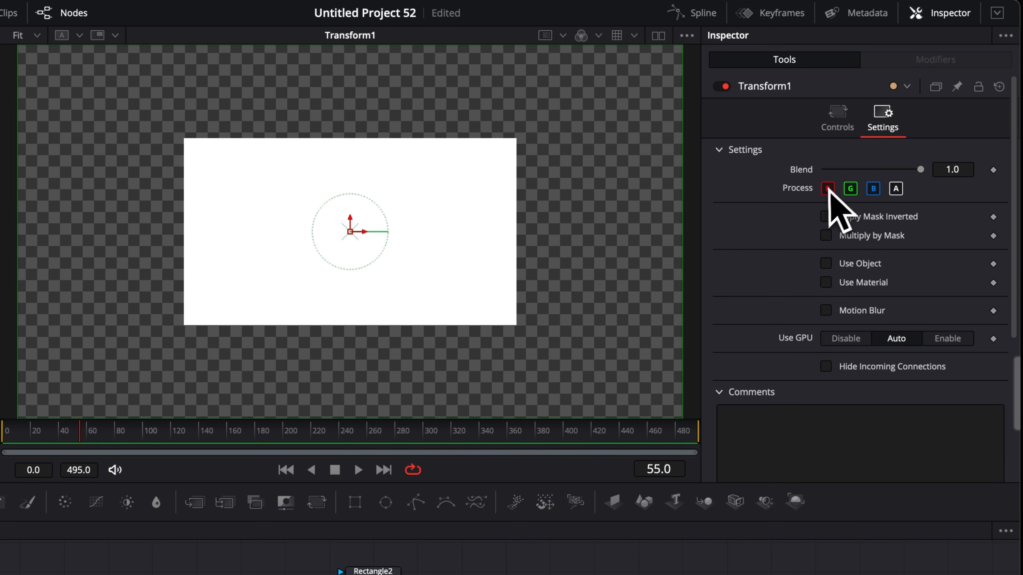
left_click(853, 191)
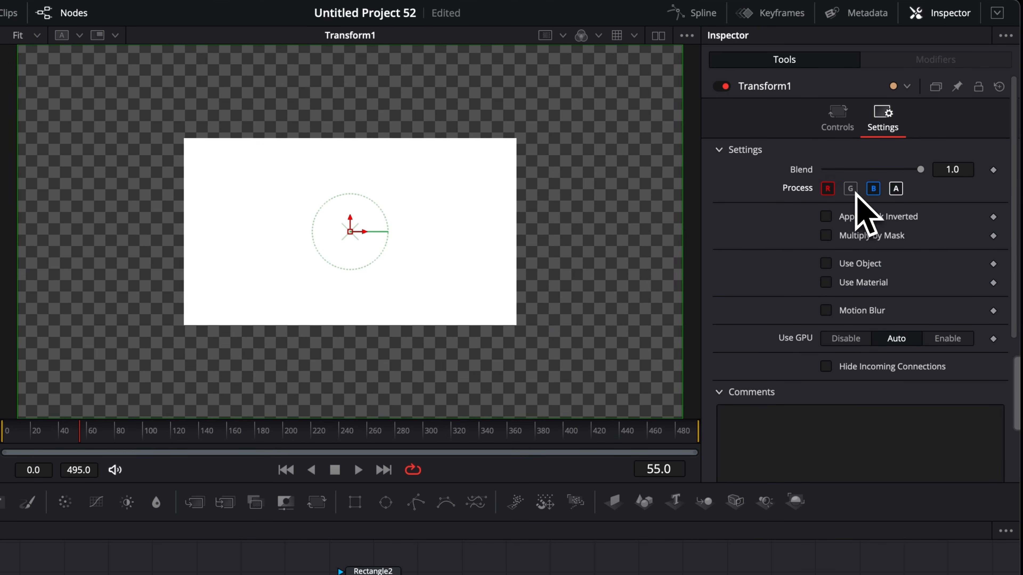
left_click(874, 190)
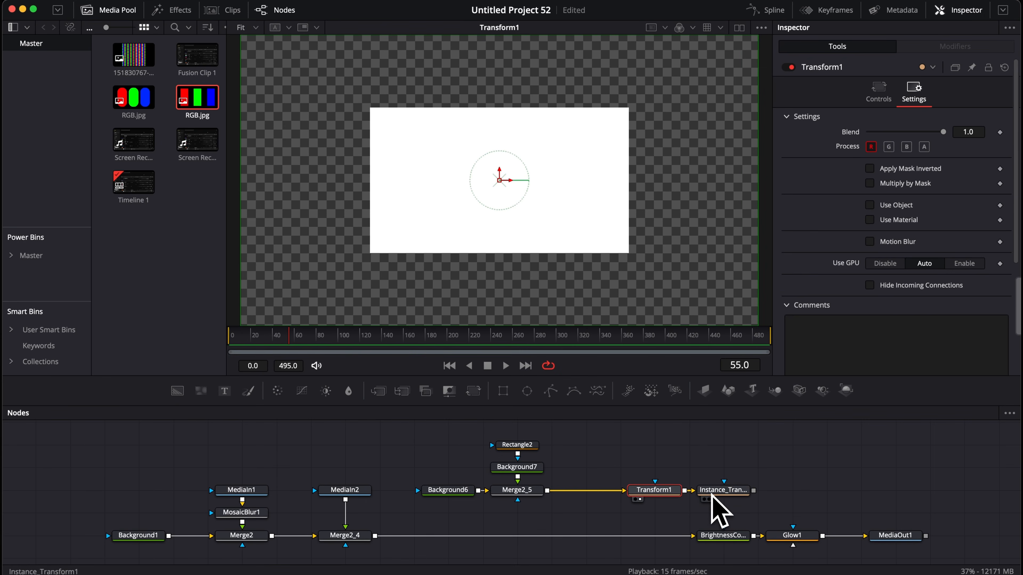
Deinstance the Process channel options on Instance_Transform1 and limit that node to the blue channel only.
left_click(712, 497)
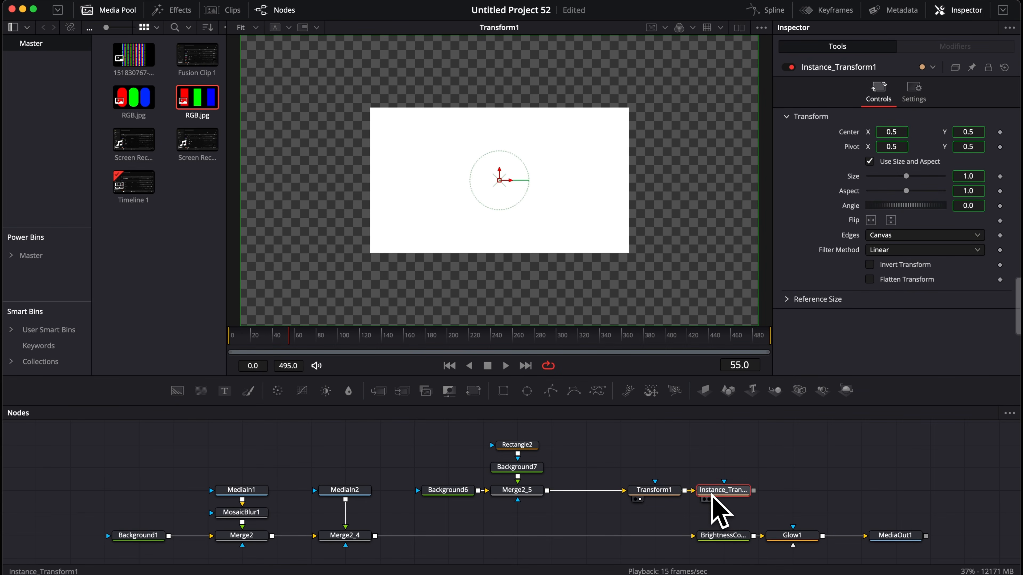
left_click(908, 99)
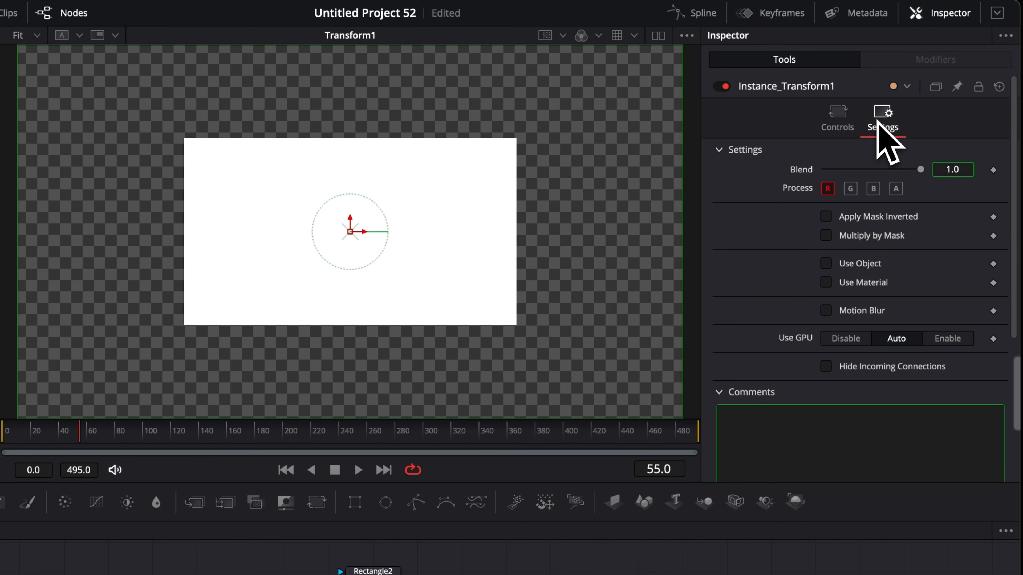
right_click(829, 192)
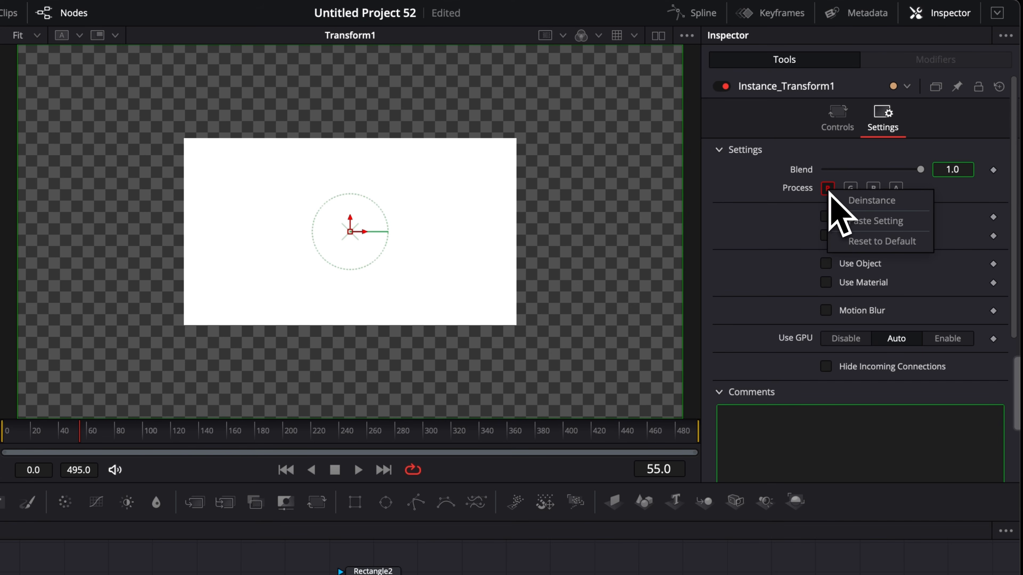
left_click(885, 202)
right_click(850, 192)
left_click(868, 201)
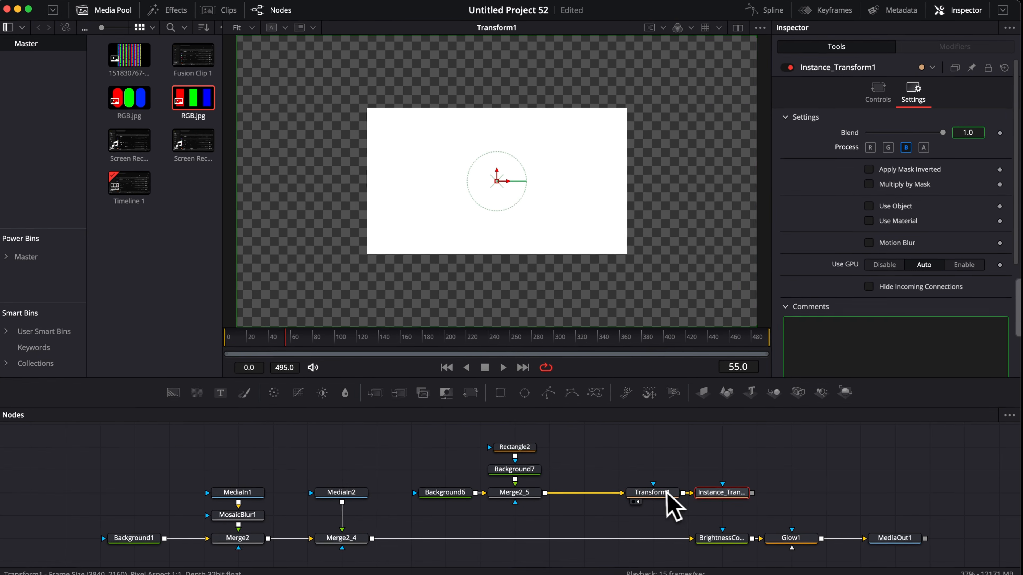
left_click(659, 491)
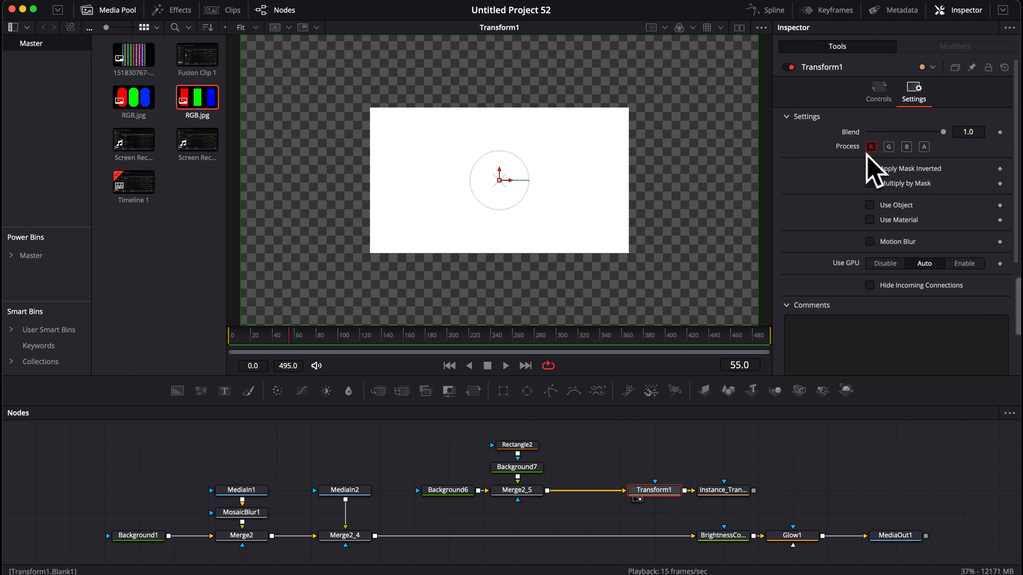
left_click(725, 490)
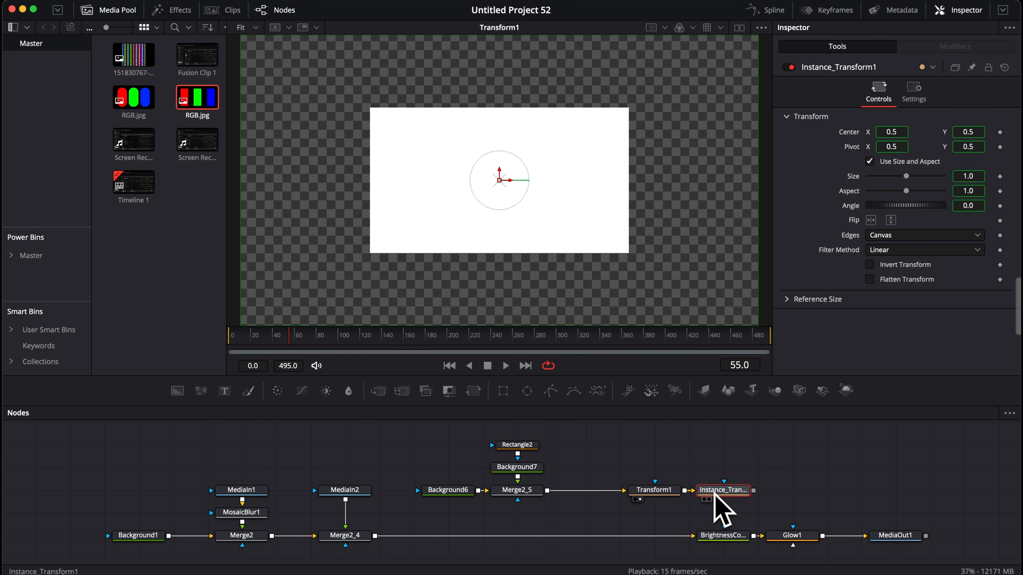
left_click(667, 492)
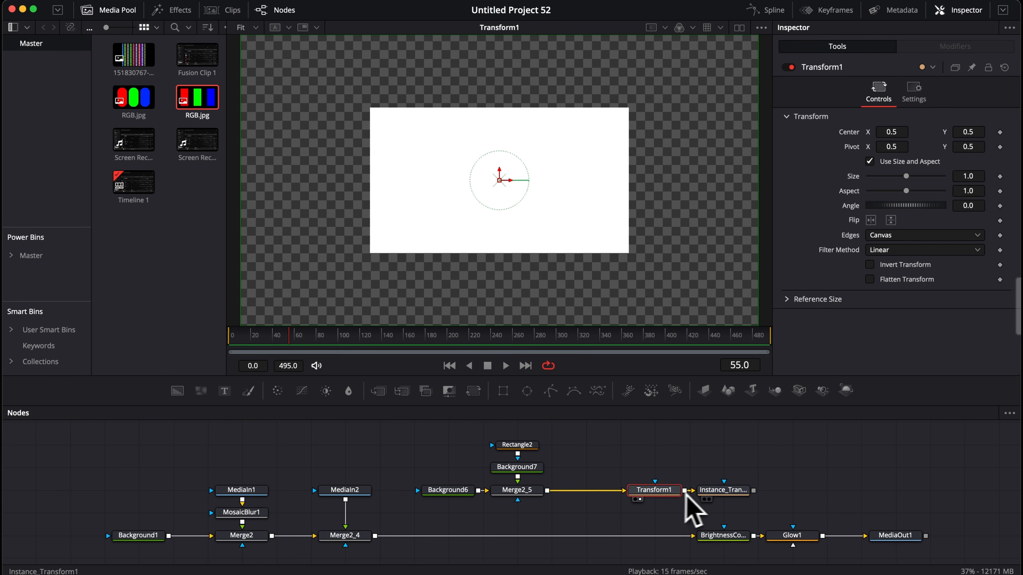
With Instance_Transform1 in the viewer, deinstance and enable its Invert Transform option and raise the shared Size to 1.38.
left_click(715, 490)
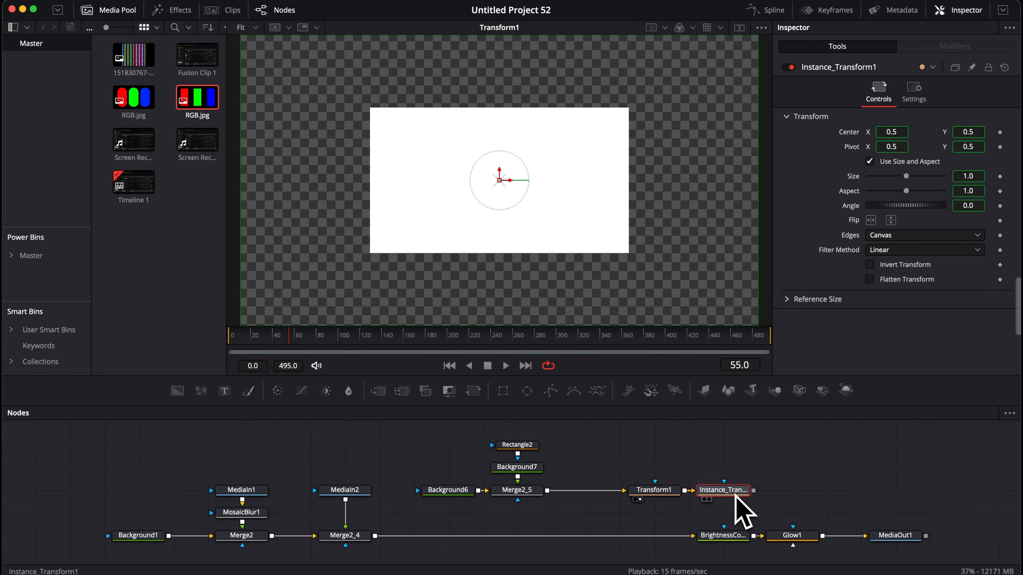
left_click(704, 500)
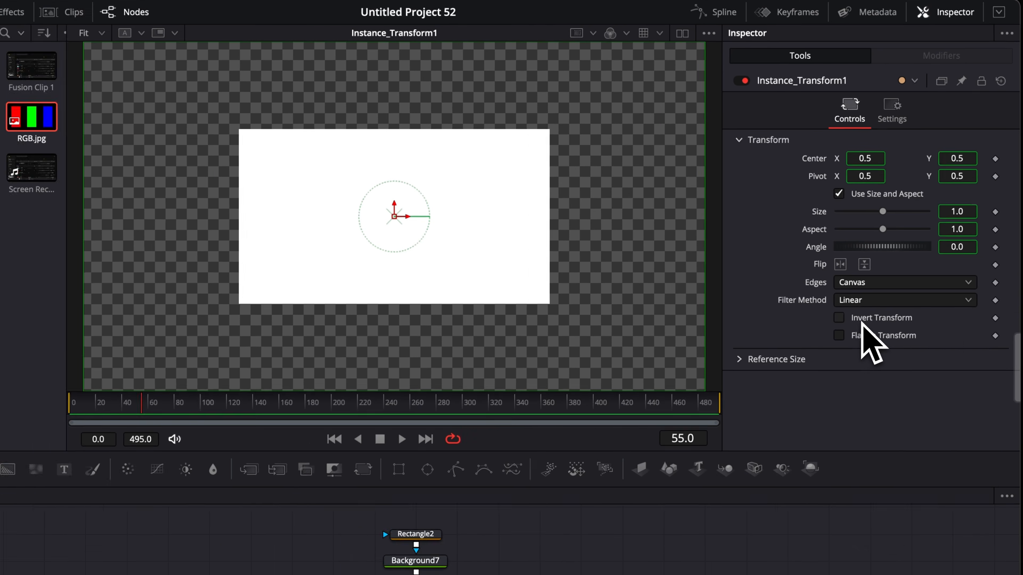
right_click(888, 266)
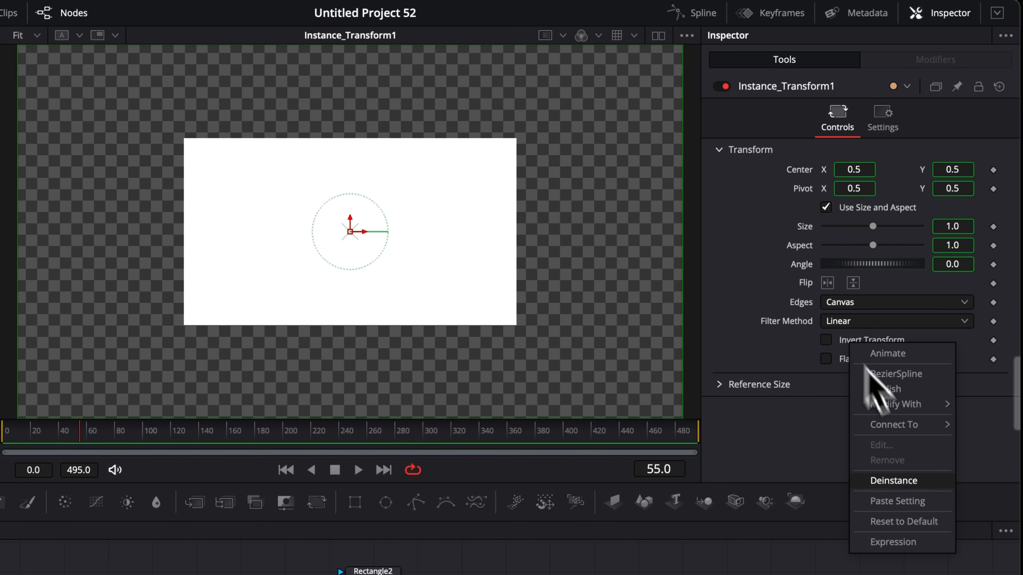
left_click(920, 482)
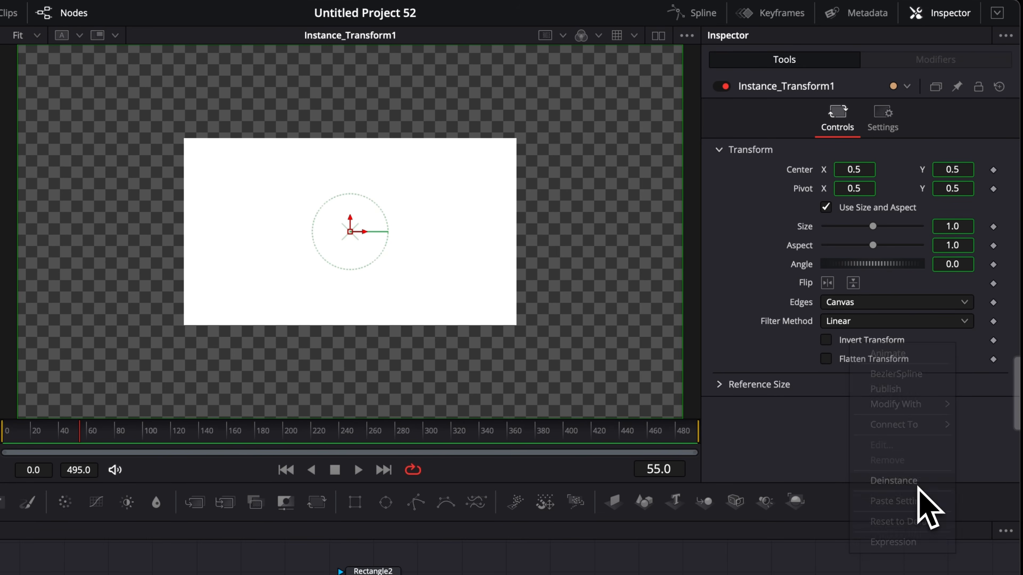
left_click(826, 339)
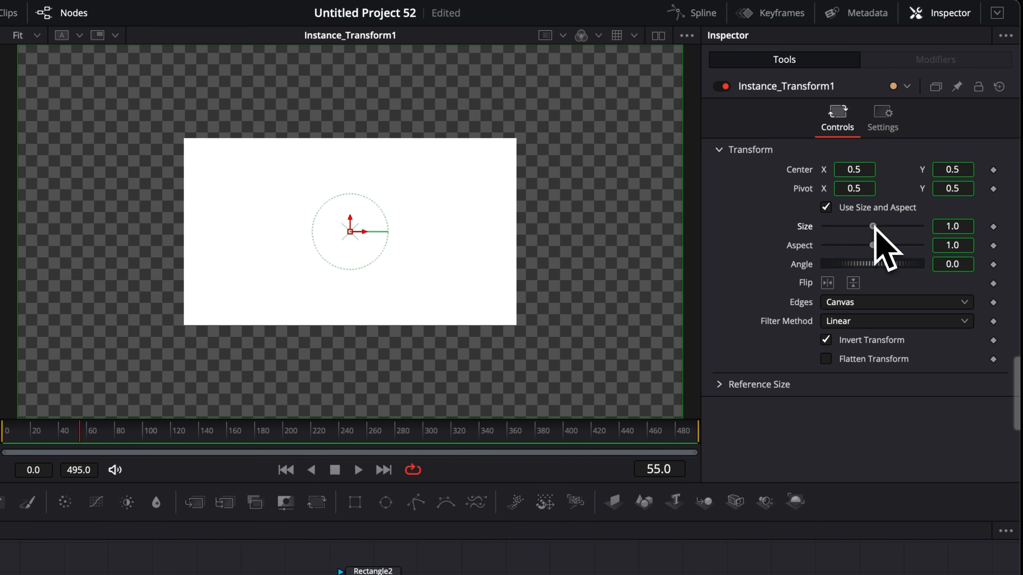
left_click_drag(874, 226, 878, 226)
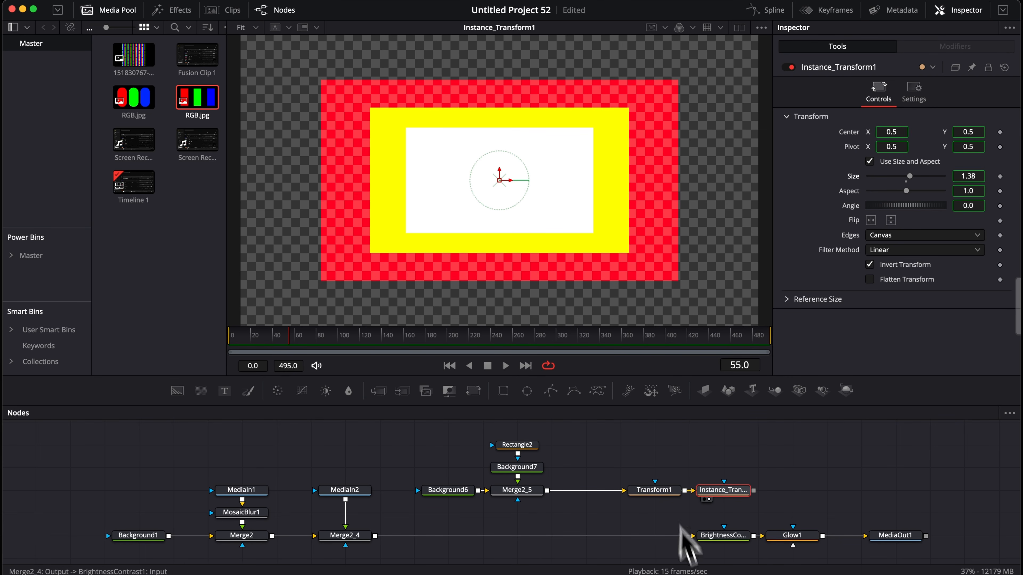
left_click(672, 494)
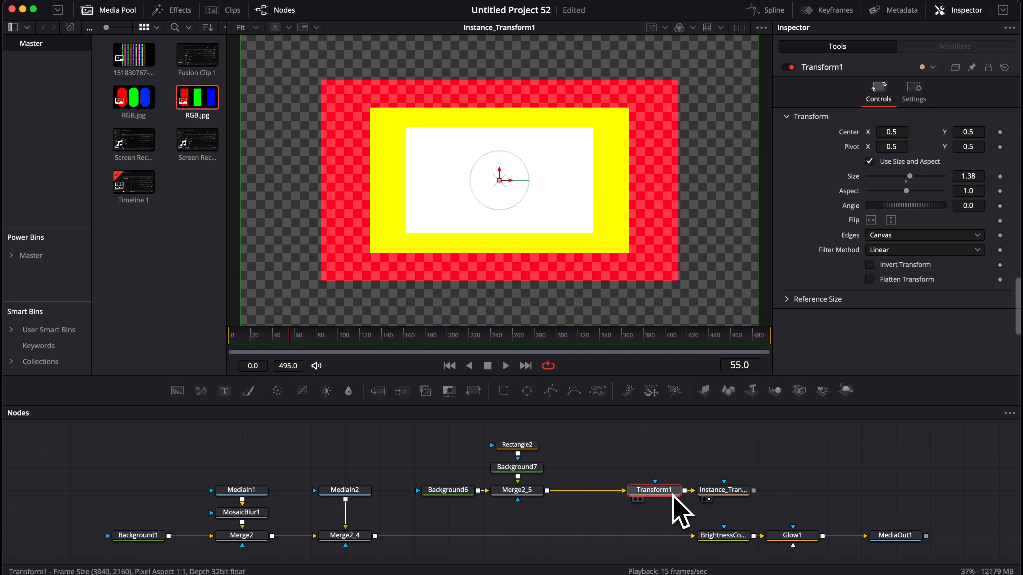
left_click(914, 93)
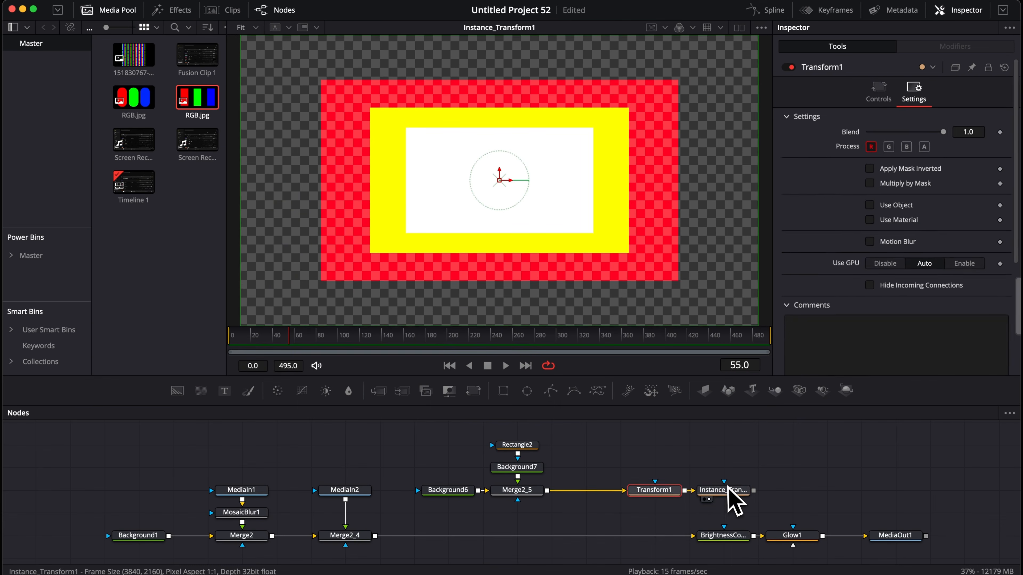
left_click(725, 492)
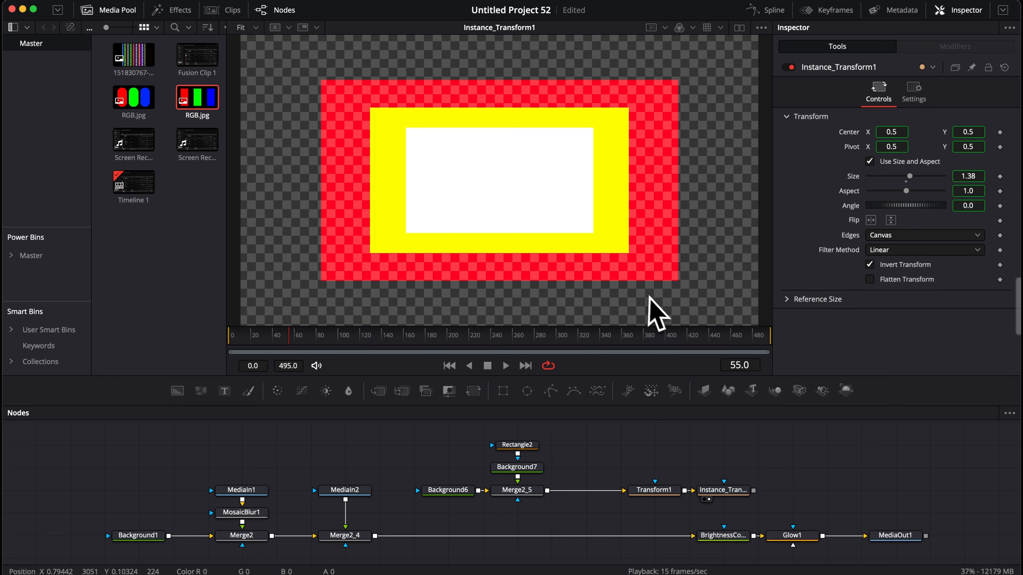
Move Transform1 and its instance closer to Merge2_5 and add a Directional Blur (DrBl) node after the instance.
left_click_drag(626, 448, 705, 497)
left_click(685, 494)
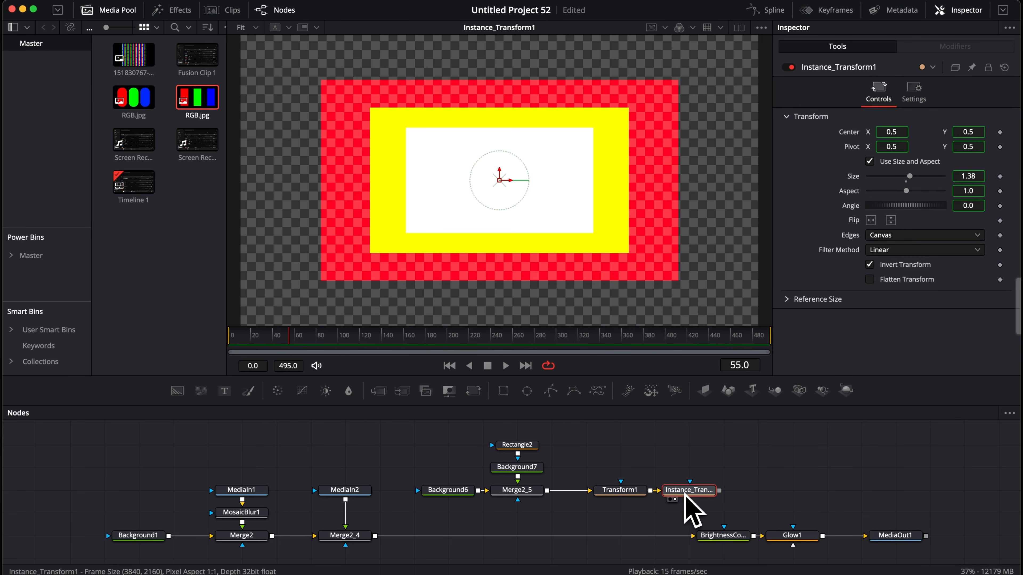
key("shift+space")
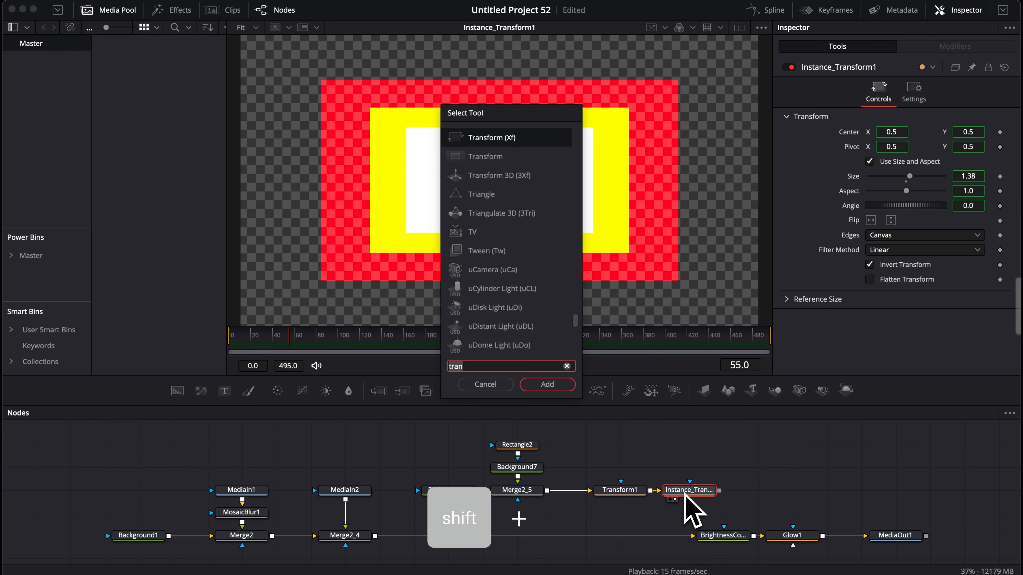
type("blur")
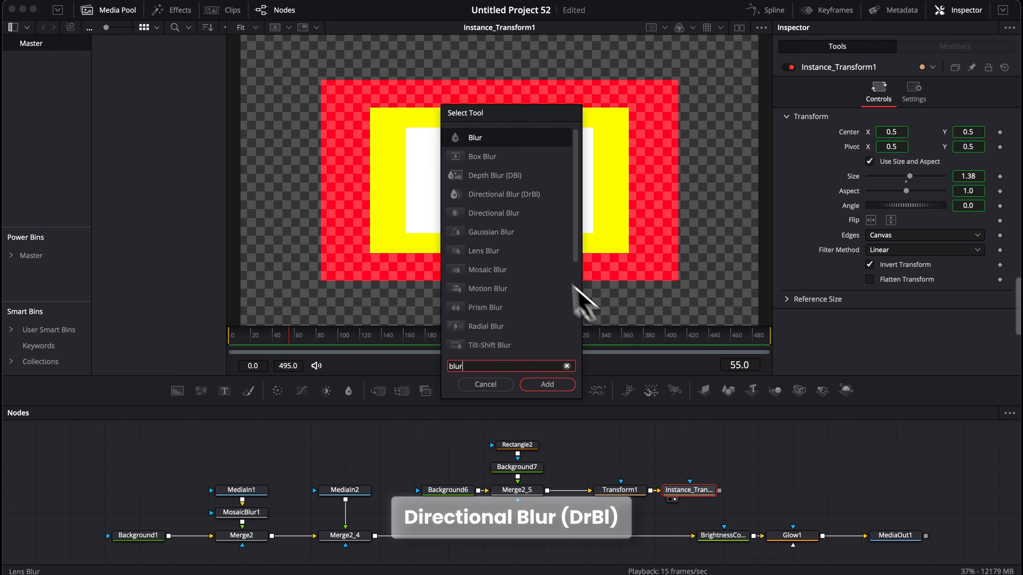
left_click(503, 194)
key("Return")
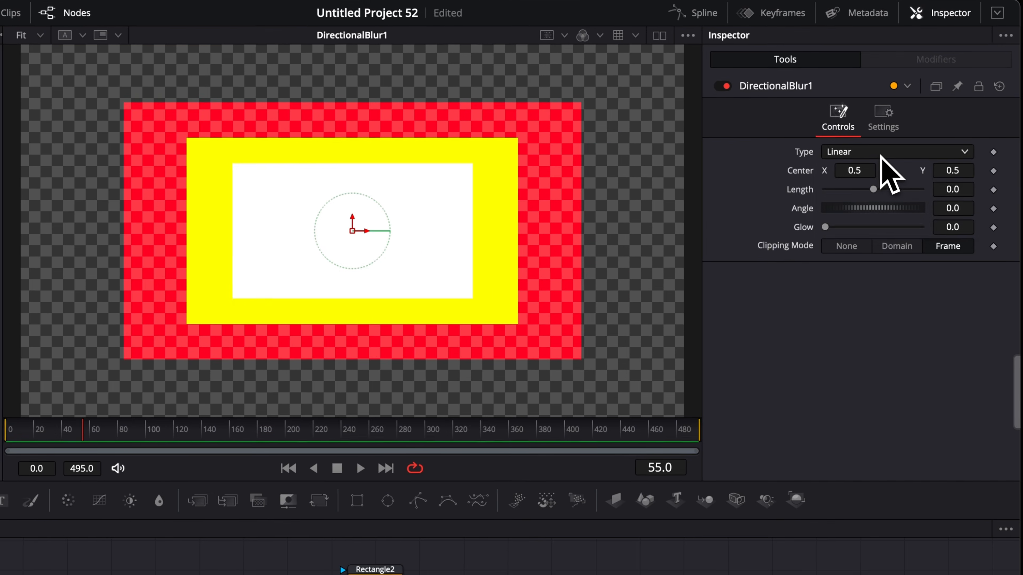
Set the Directional Blur's type to Zoom and its Length to 0.178.
left_click(910, 119)
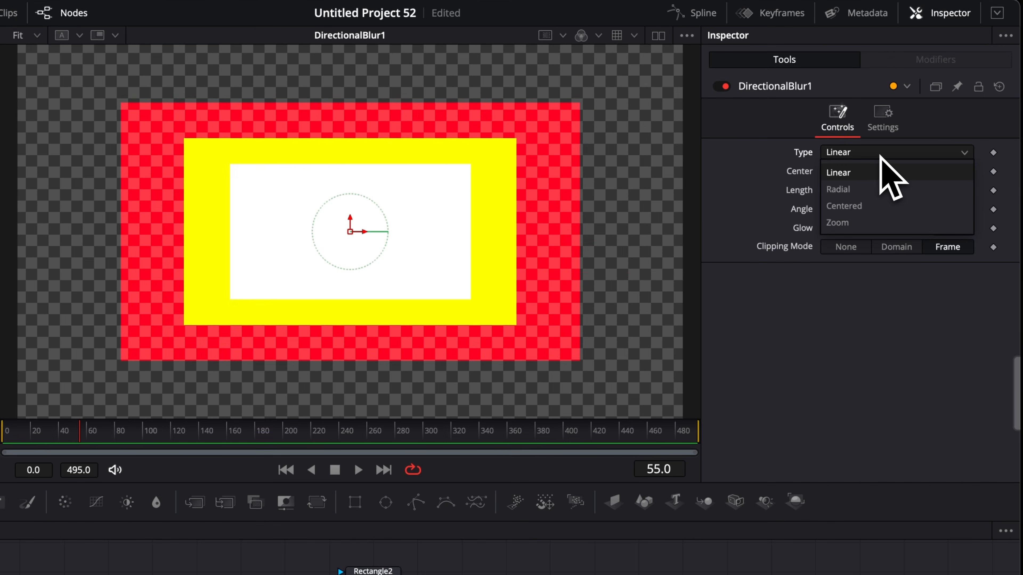
left_click(862, 222)
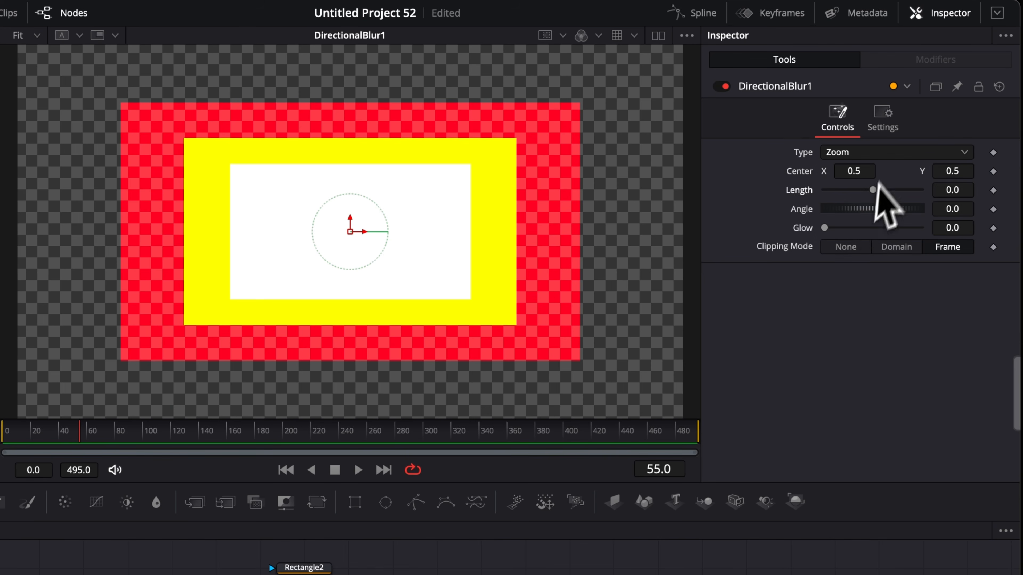
left_click_drag(874, 191, 926, 193)
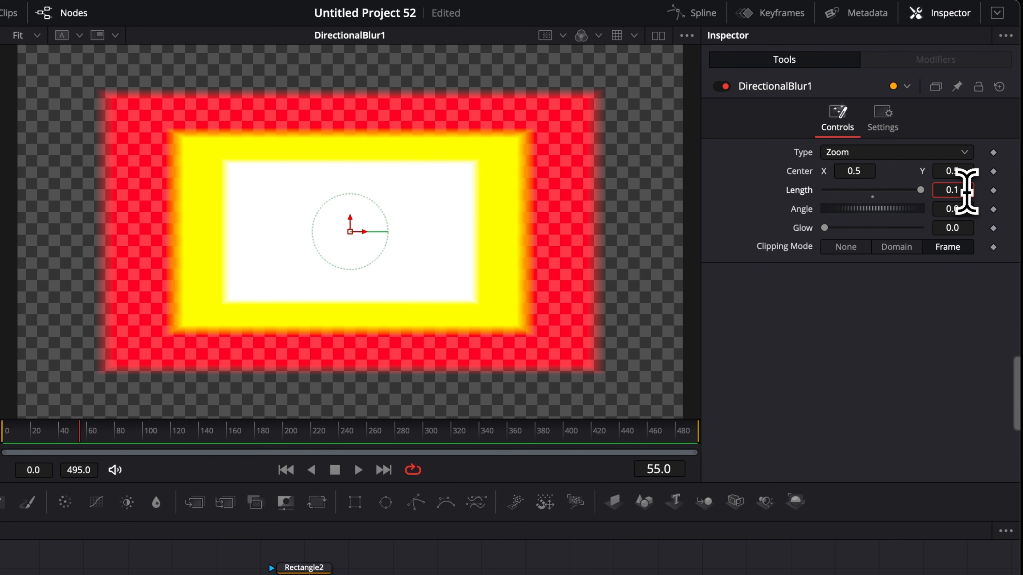
key("Tab")
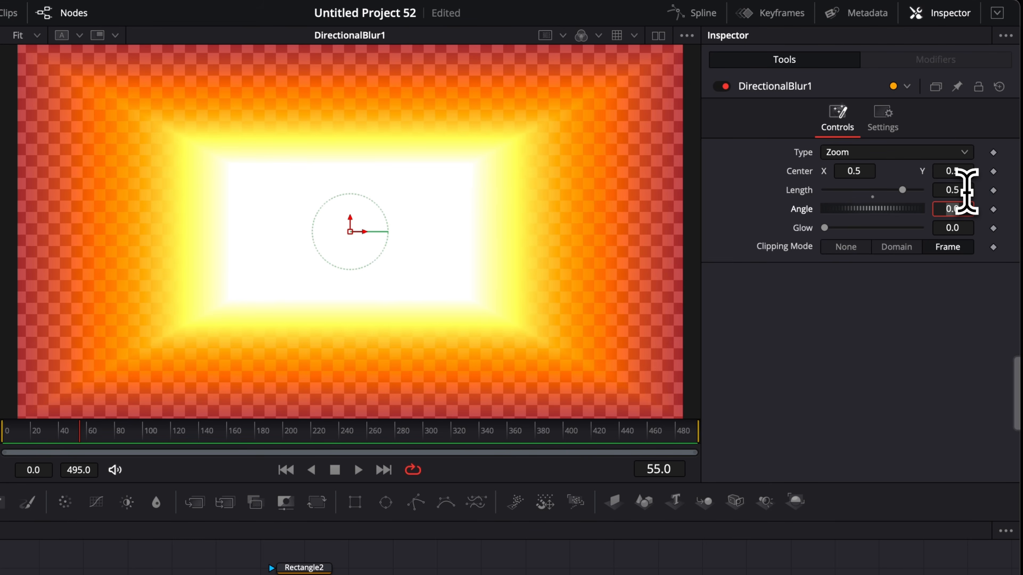
mouse_move(905, 190)
left_mouse_down()
mouse_move(882, 193)
mouse_move(913, 196)
mouse_move(882, 204)
mouse_move(909, 202)
left_mouse_up()
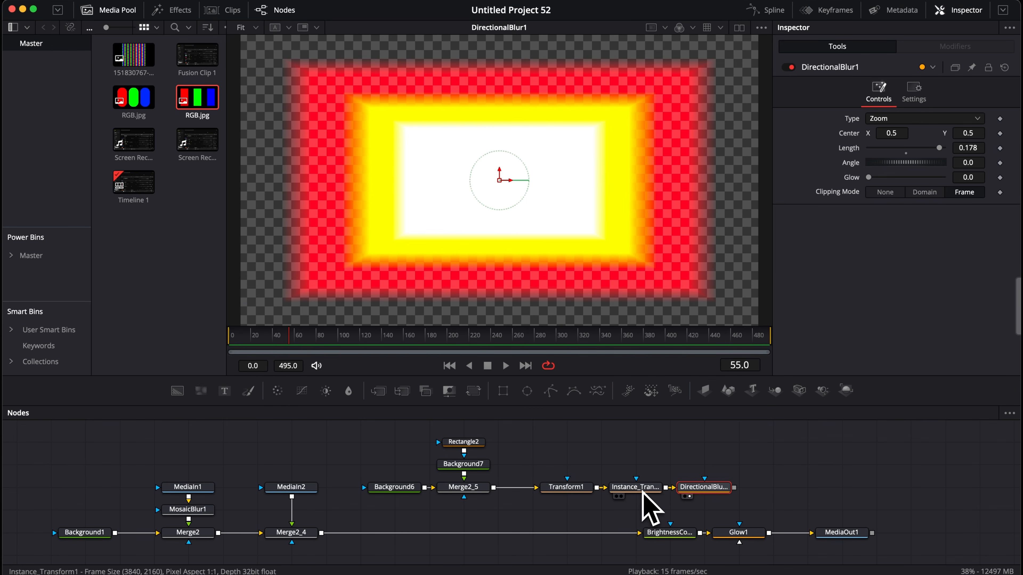
Pin Transform1's controls in the Inspector and display the DirectionalBlur1 controls together with them.
left_click(568, 489)
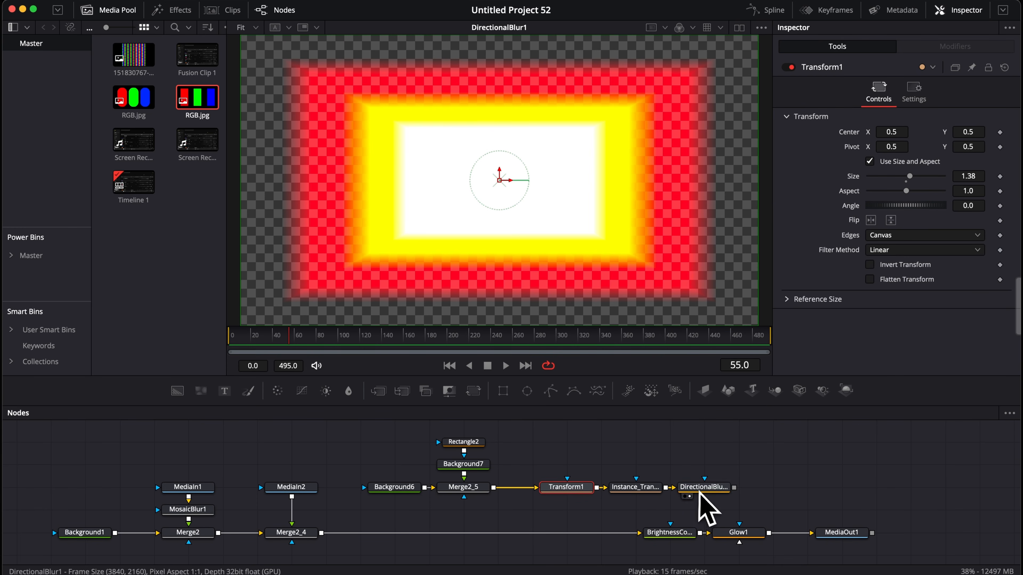
left_click(704, 489)
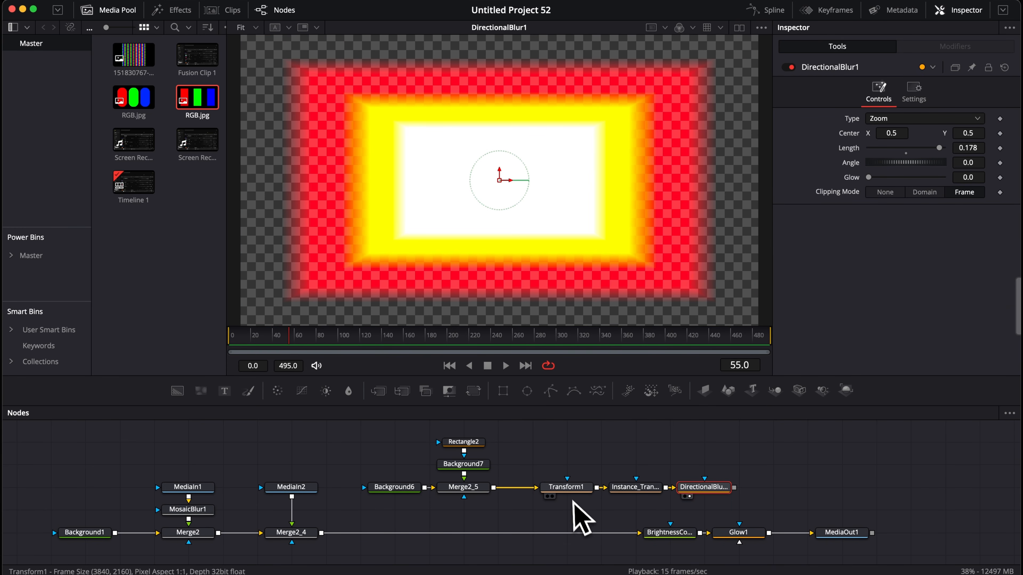
left_click(574, 490)
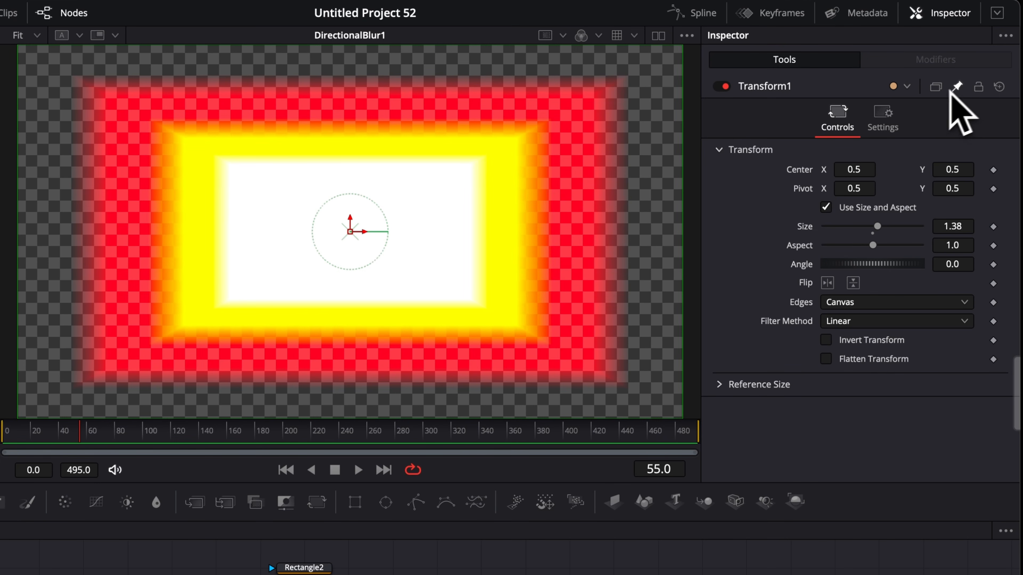
left_click(999, 14)
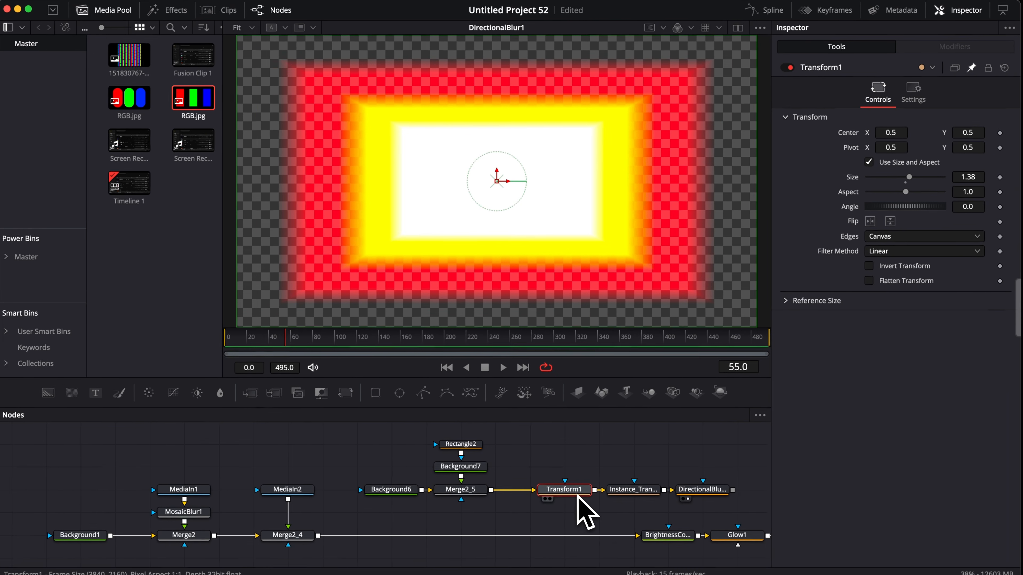
left_click(711, 488)
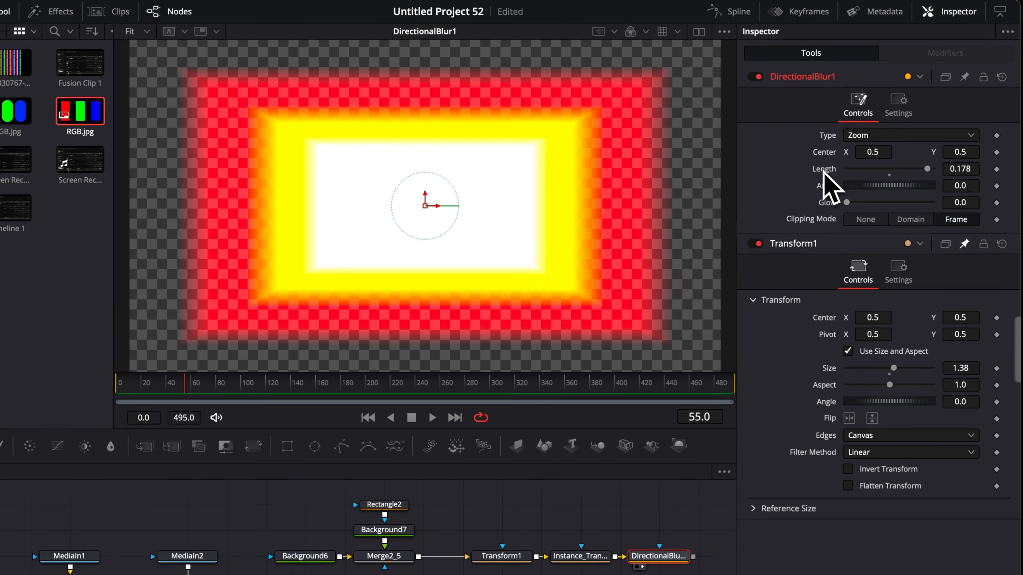
Drive DirectionalBlur1's Length with the expression Transform1.Size-1 and set Transform1's Size to 1.007.
right_click(847, 149)
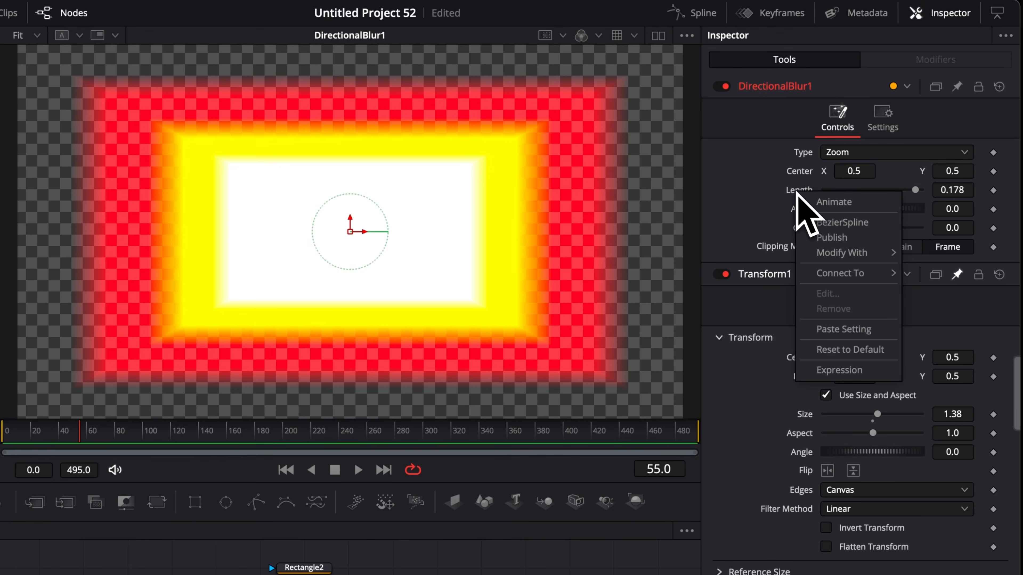
left_click(862, 370)
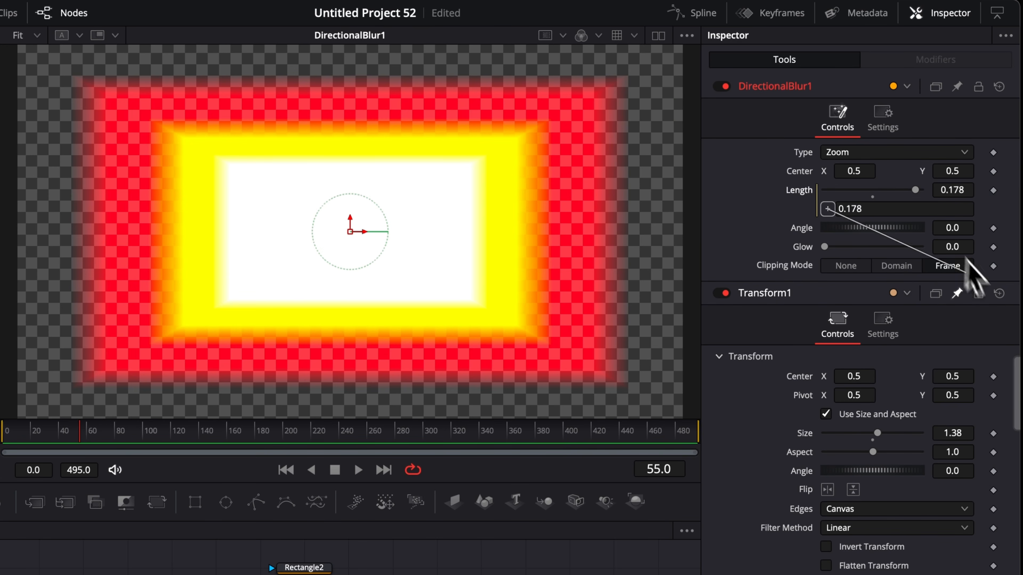
left_click_drag(967, 260, 806, 435)
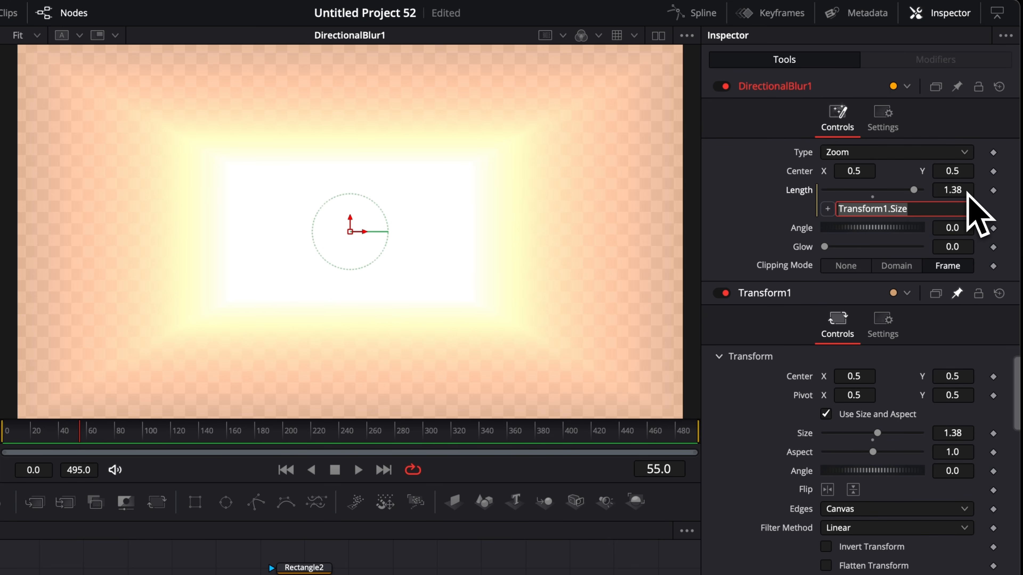
left_click(919, 210)
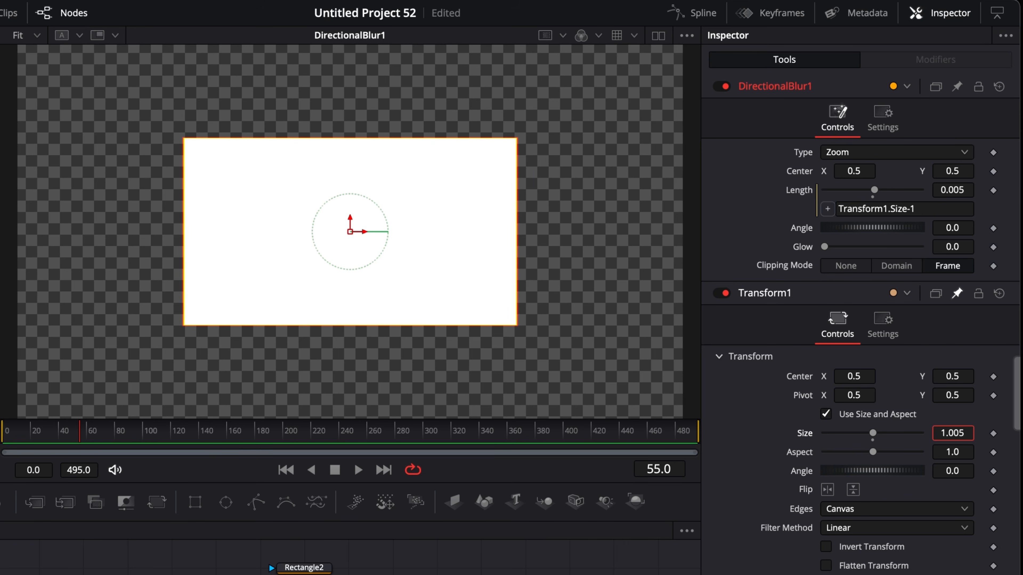
mouse_move(953, 433)
left_mouse_down()
mouse_move(1010, 433)
mouse_move(927, 433)
mouse_move(955, 433)
left_mouse_up()
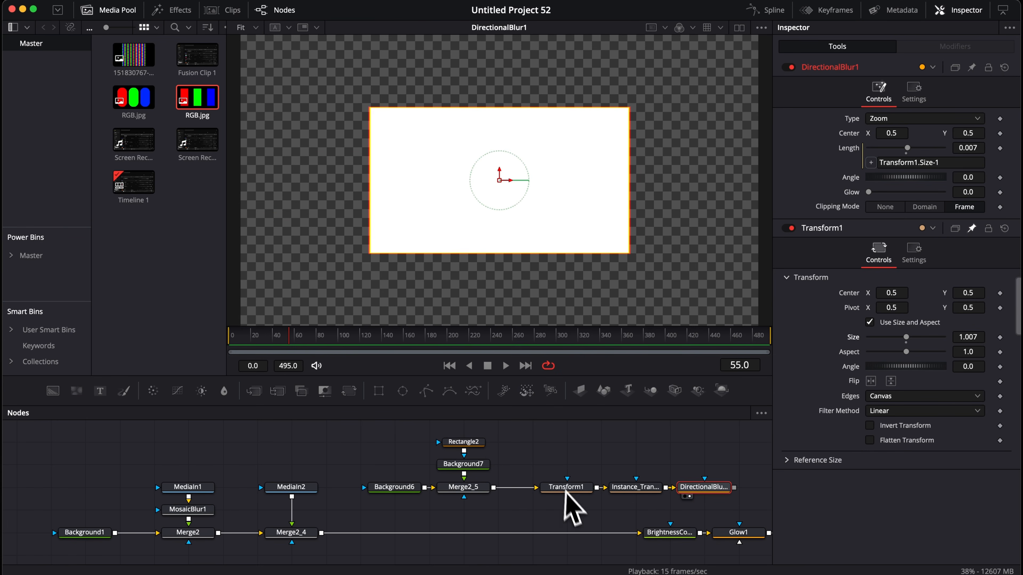
Delete the Background6, Background7, Rectangle2 and Merge2_5 test nodes and move the Transform and Directional Blur chain closer to Merge2_4.
left_click_drag(396, 439, 492, 497)
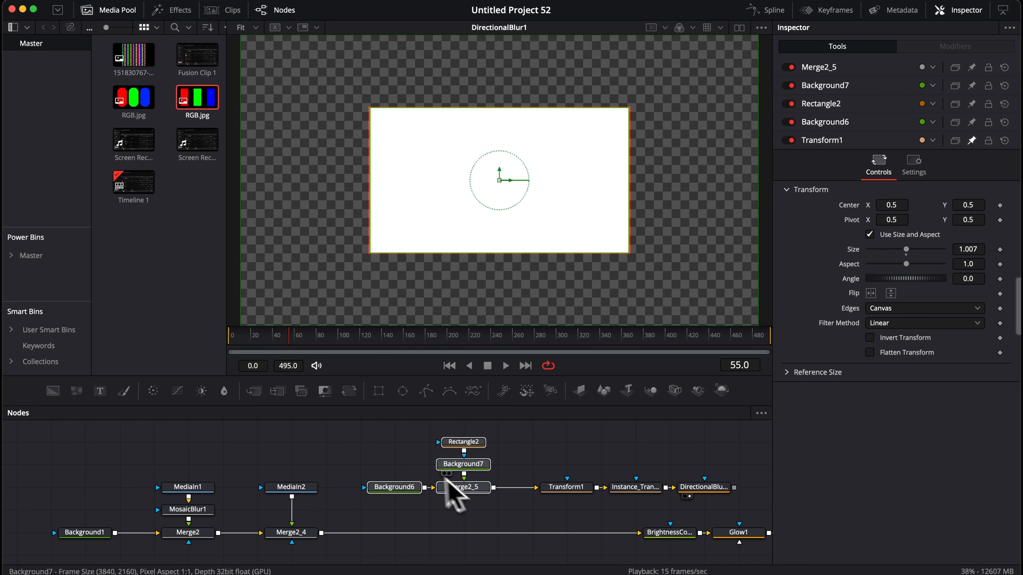
key("Delete")
left_click_drag(504, 452, 543, 492)
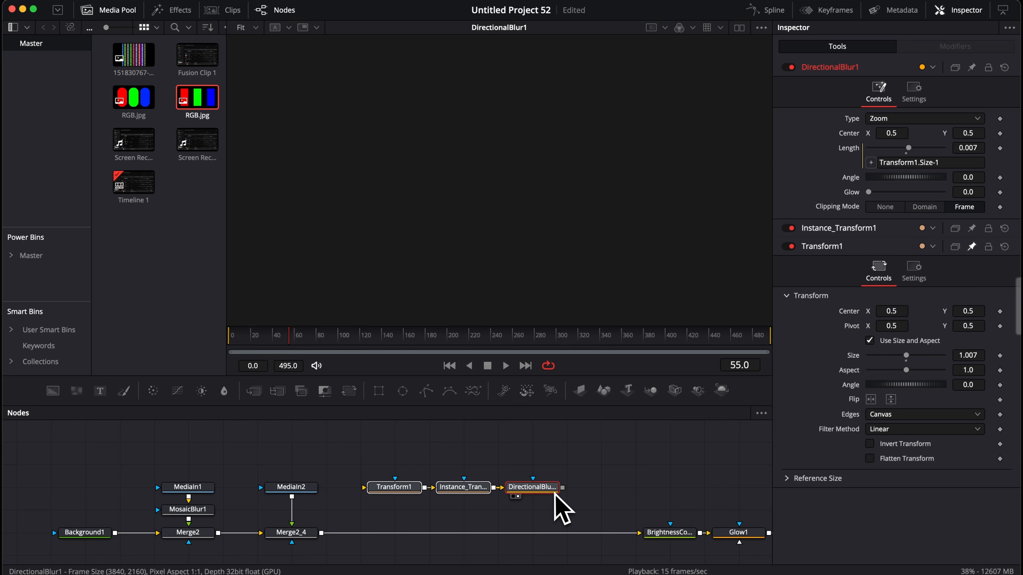
Insert the aberration chain between Merge2_4 and the Brightness Contrast node, and align its three nodes with the main row.
left_click_drag(641, 536, 362, 452)
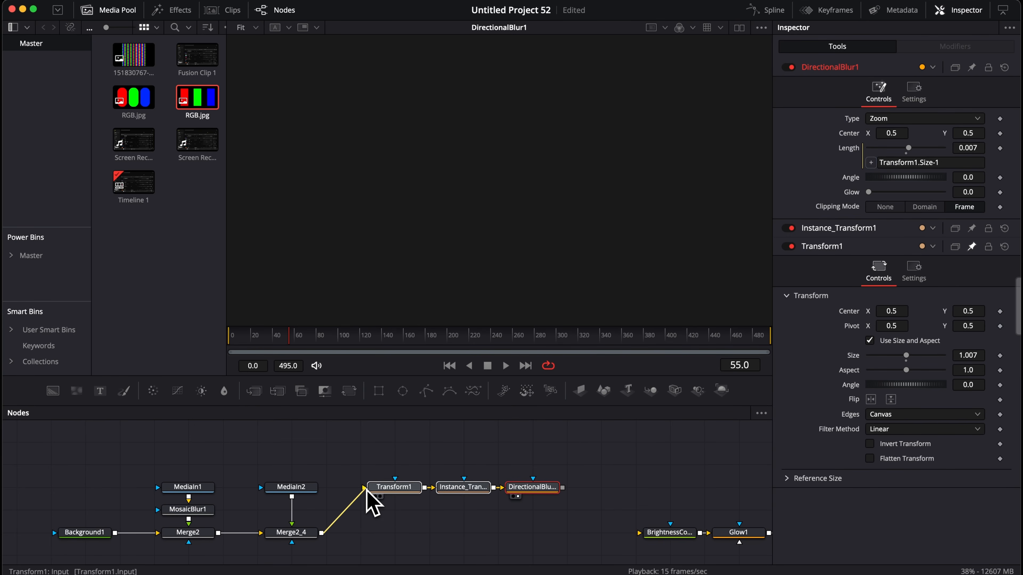
left_click_drag(368, 496, 366, 492)
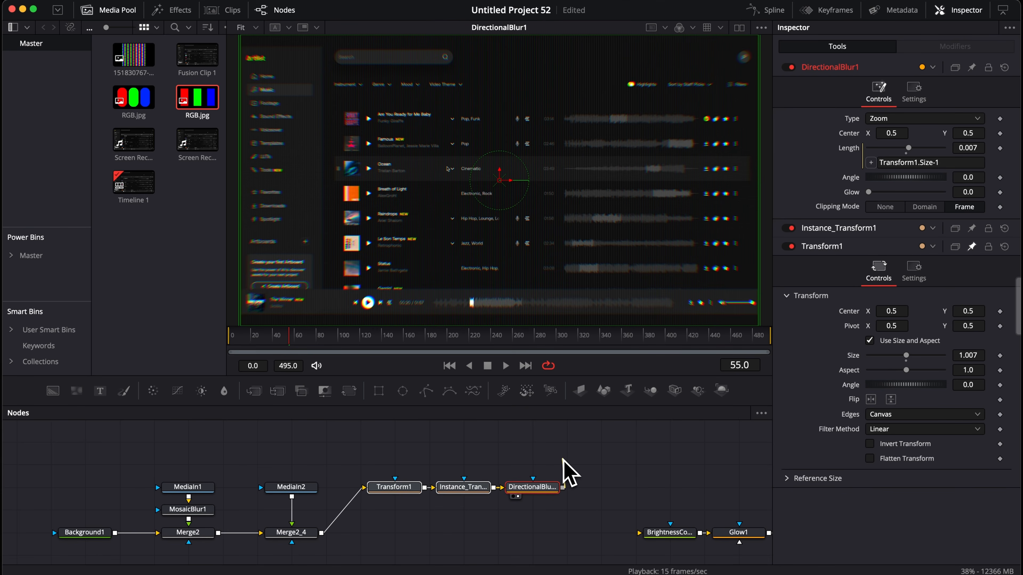
left_click_drag(643, 537, 642, 536)
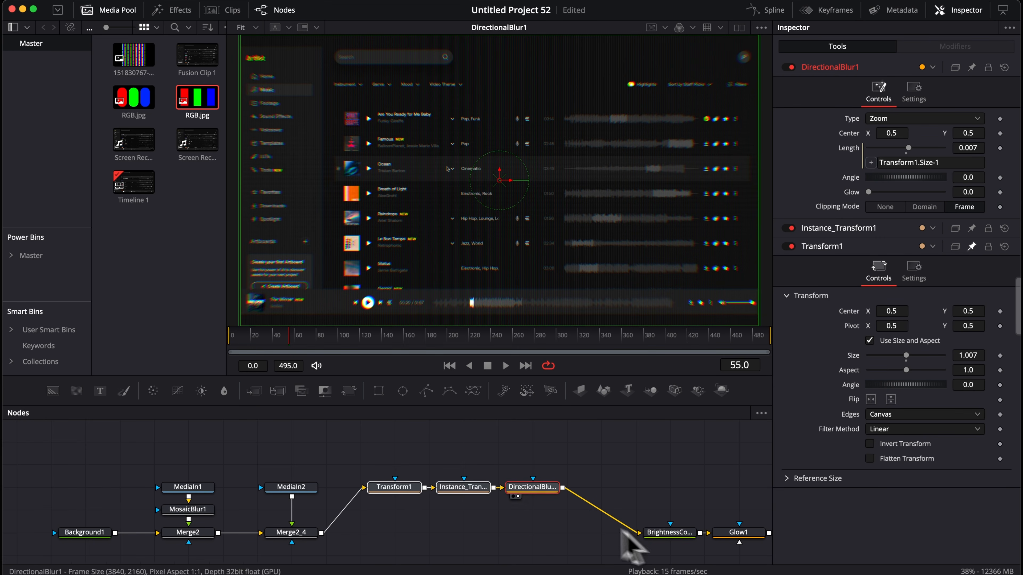
left_click_drag(392, 458, 560, 547)
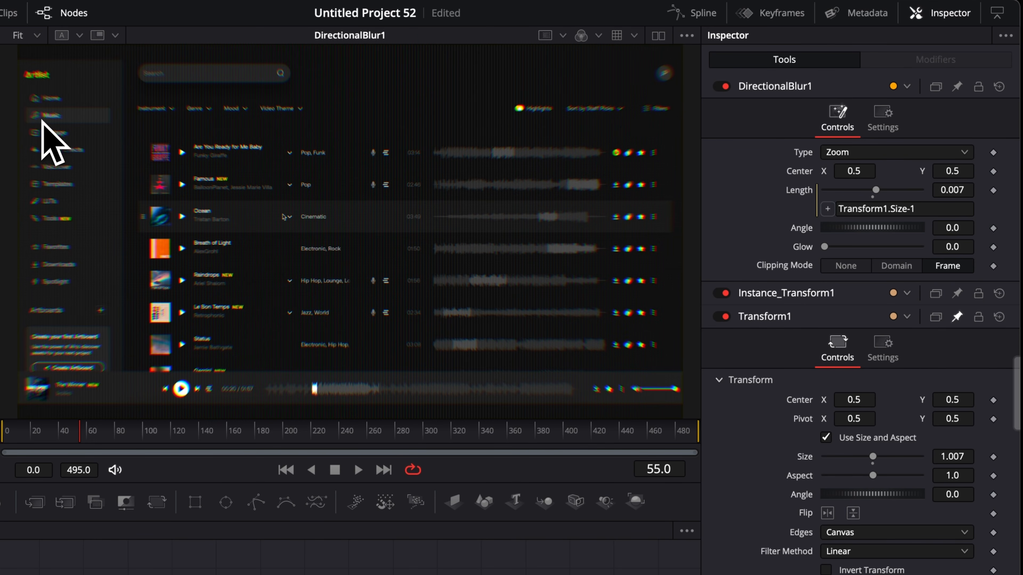
Examine the Cinematic label at 400% and compare the image with the Transform and Directional Blur nodes disabled and enabled.
left_click(37, 36)
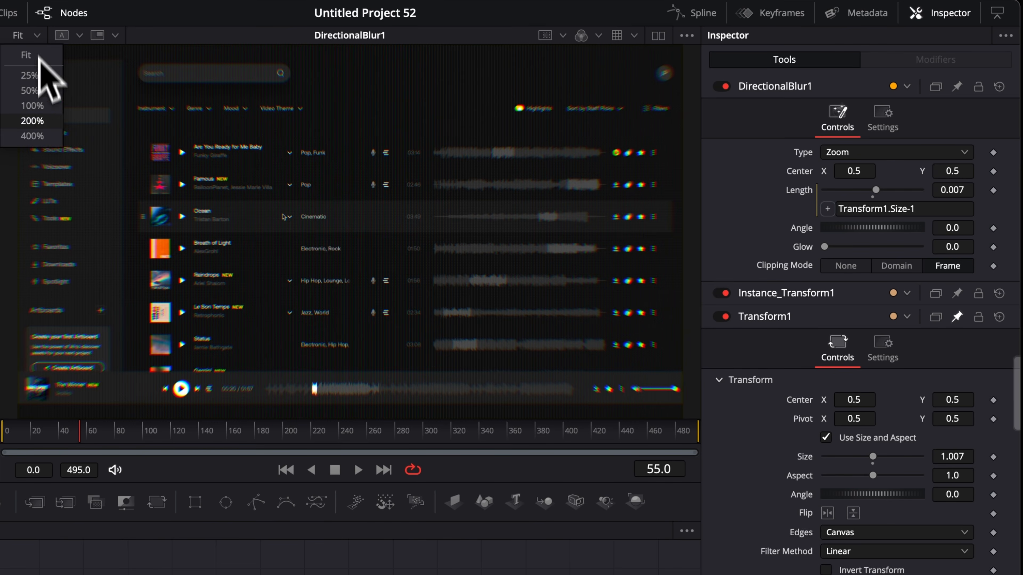
left_click(36, 135)
scroll(174, 151, "left", 10)
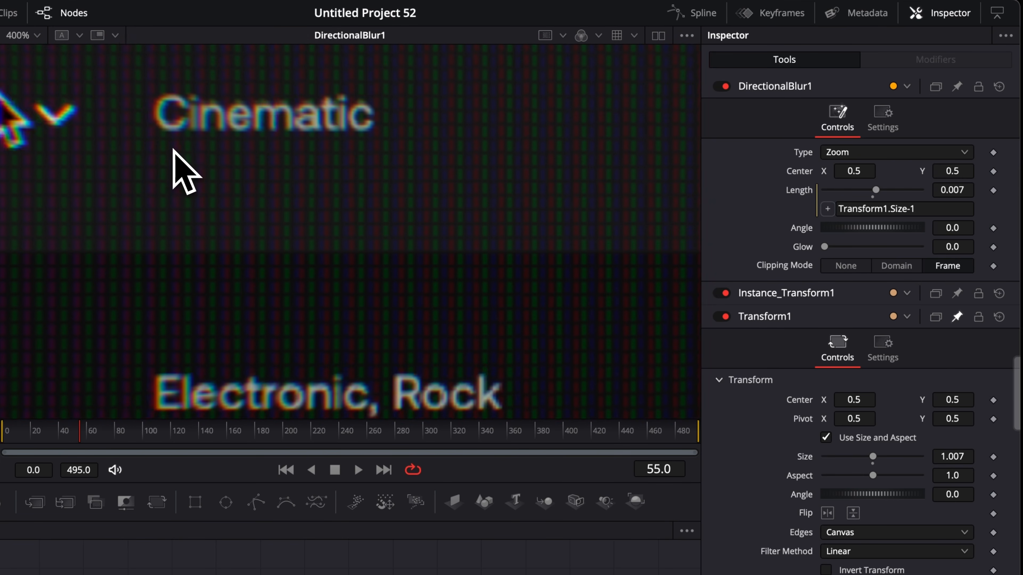
scroll(173, 152, "right", 6)
scroll(173, 152, "up", 3)
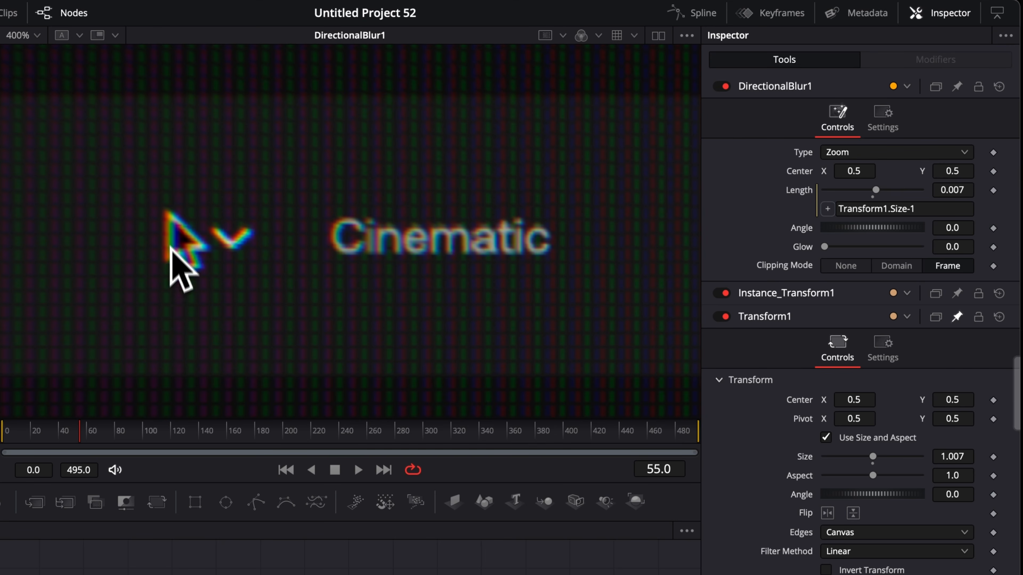
left_click(532, 533)
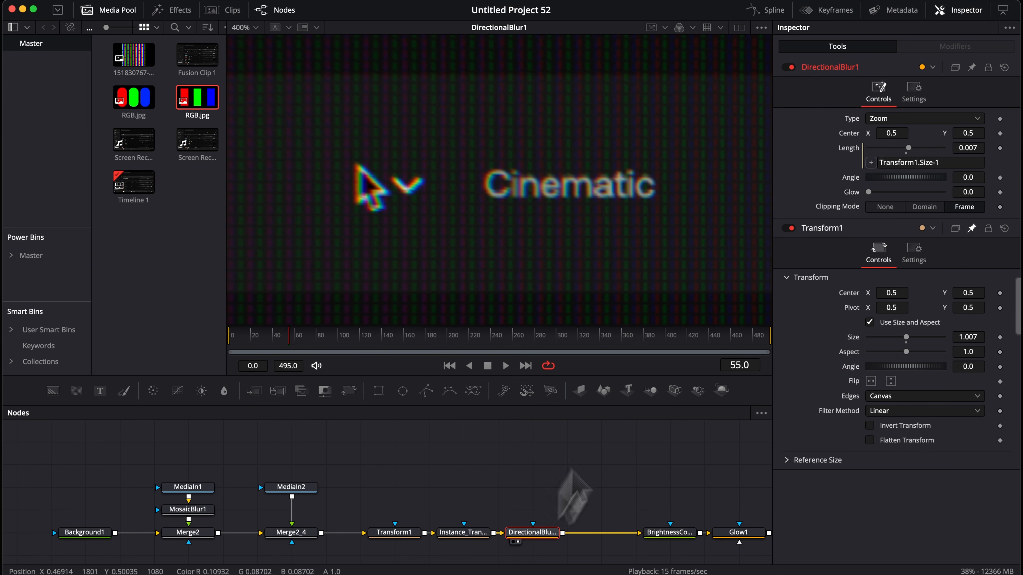
left_click(791, 68)
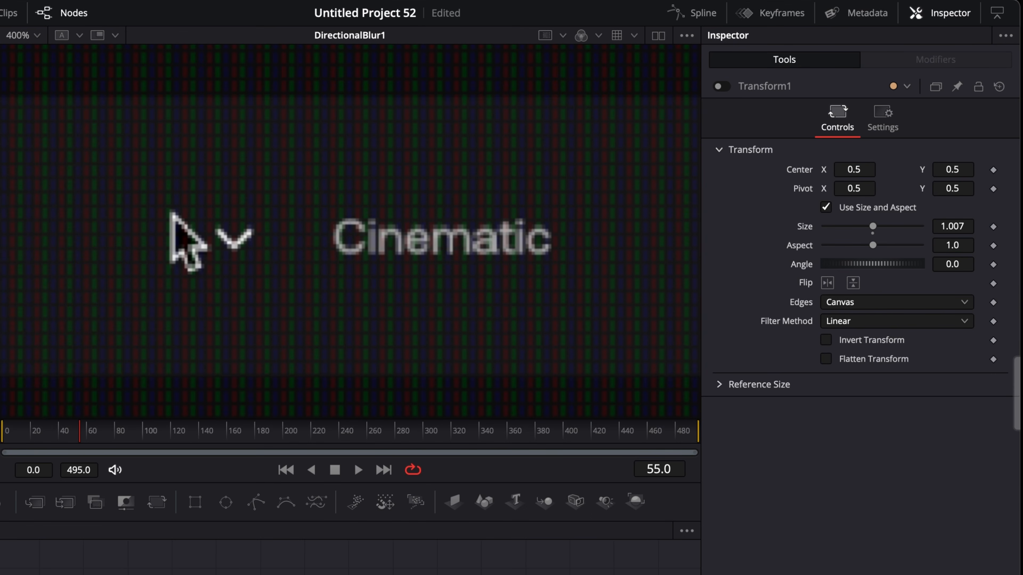
left_click(722, 87)
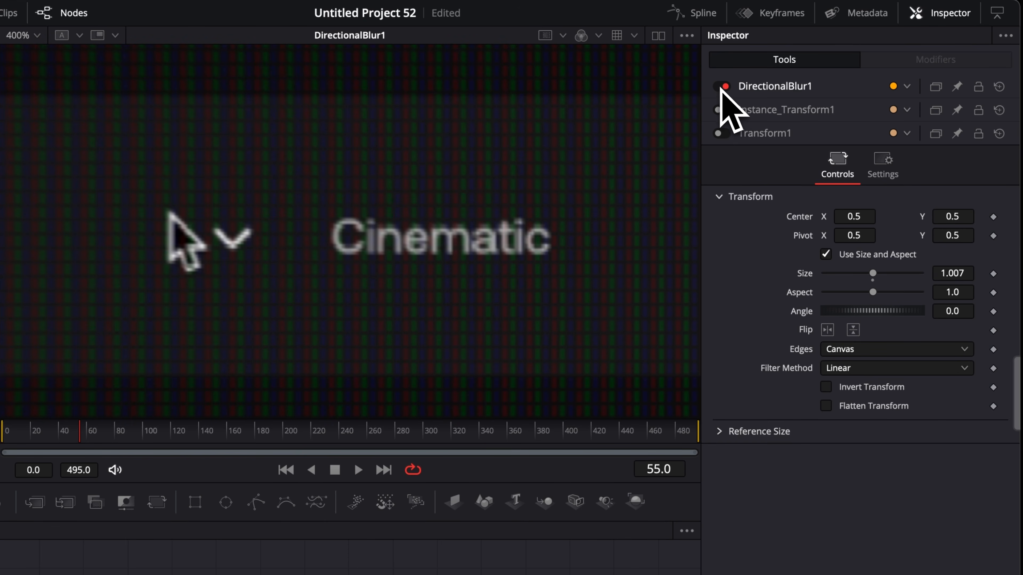
left_click(721, 134)
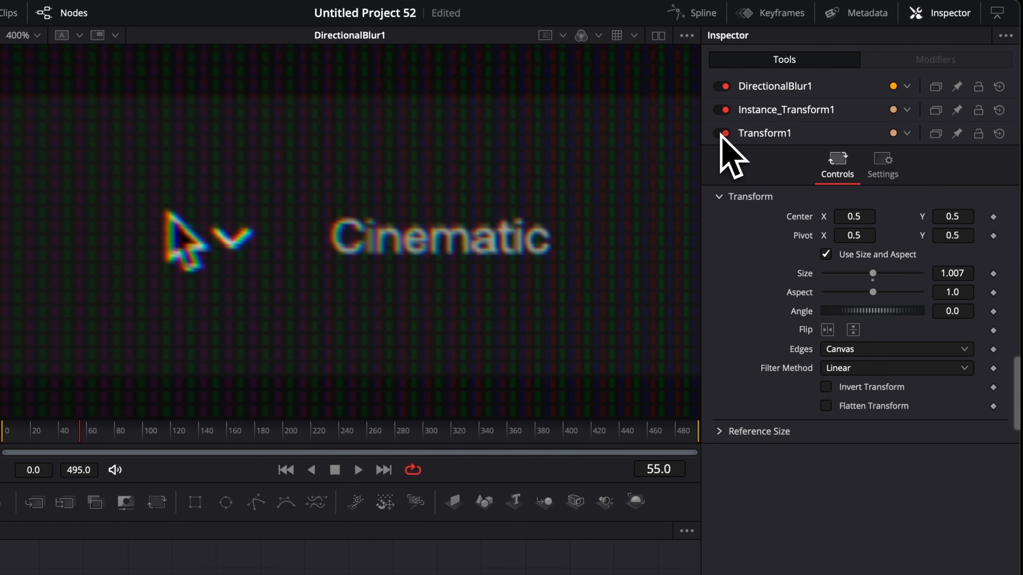
Check the colour fringing near the frame's edge and set Transform1's Size to 0.998.
scroll(139, 189, "left", 15)
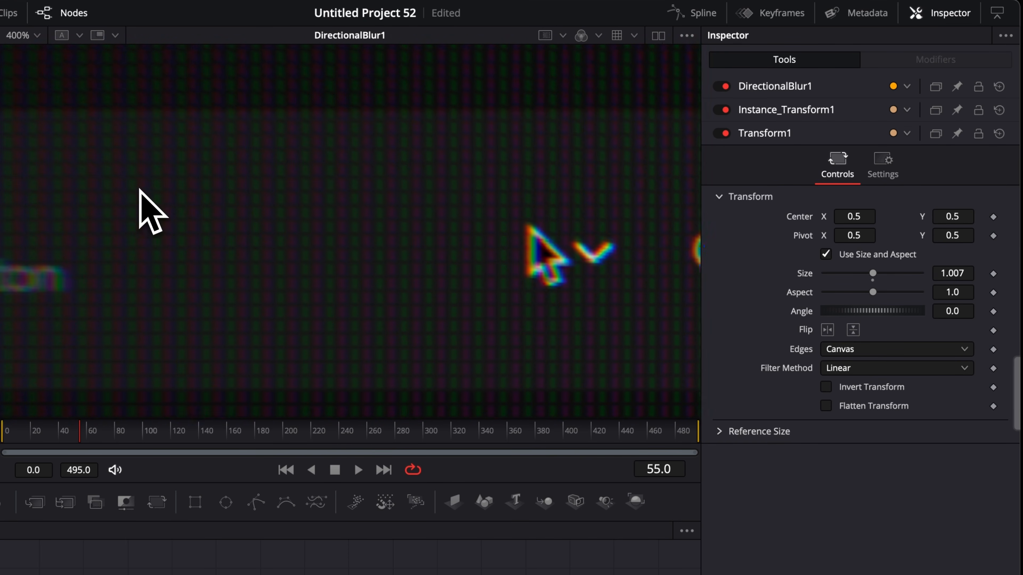
scroll(139, 189, "left", 15)
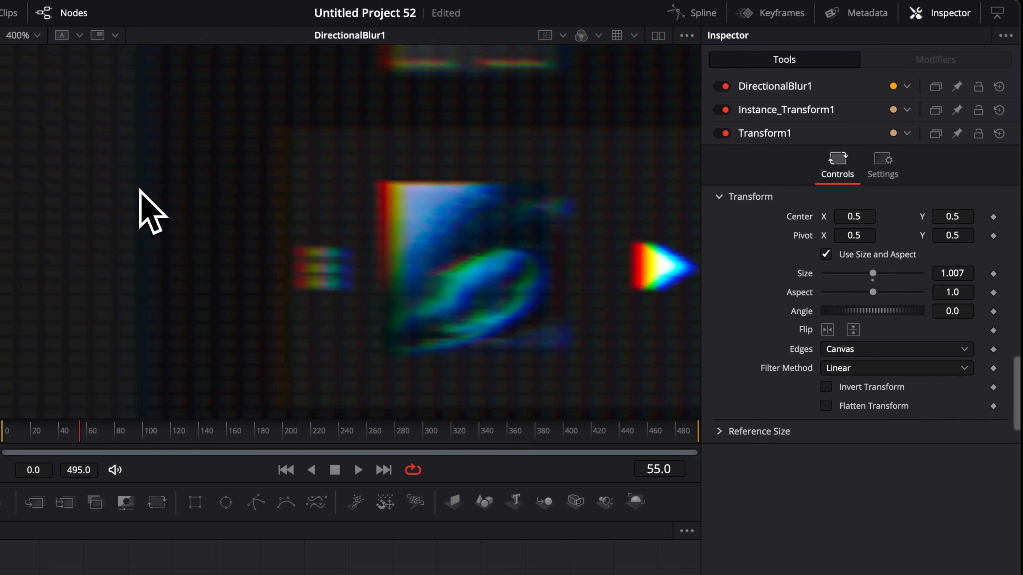
scroll(139, 189, "left", 10)
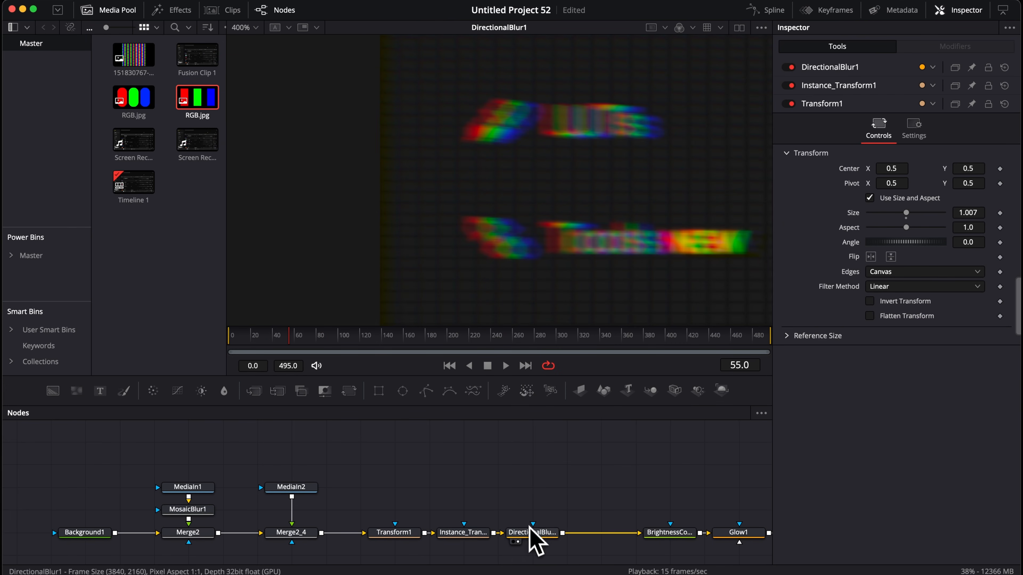
left_click(535, 533)
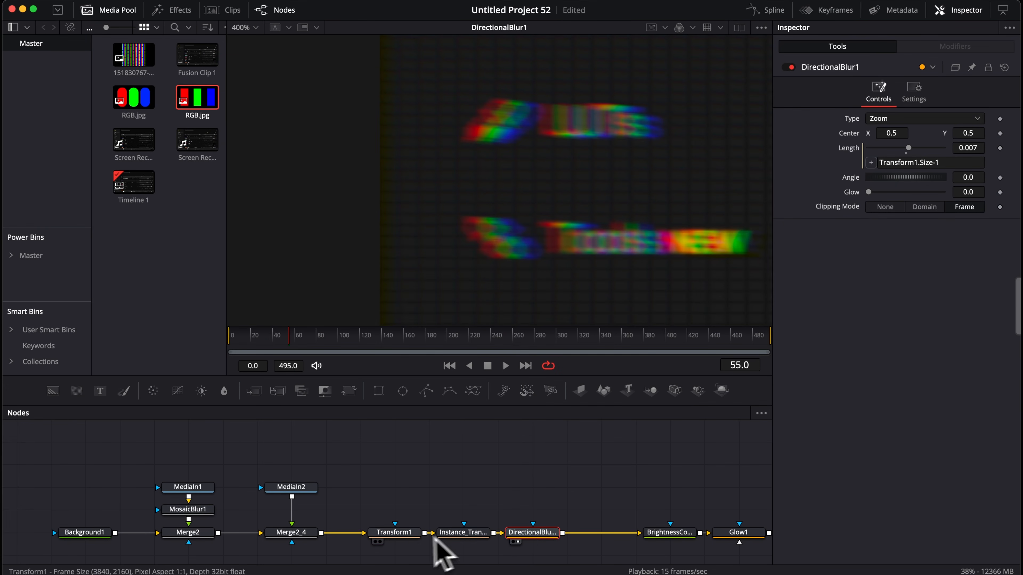
left_click(395, 533)
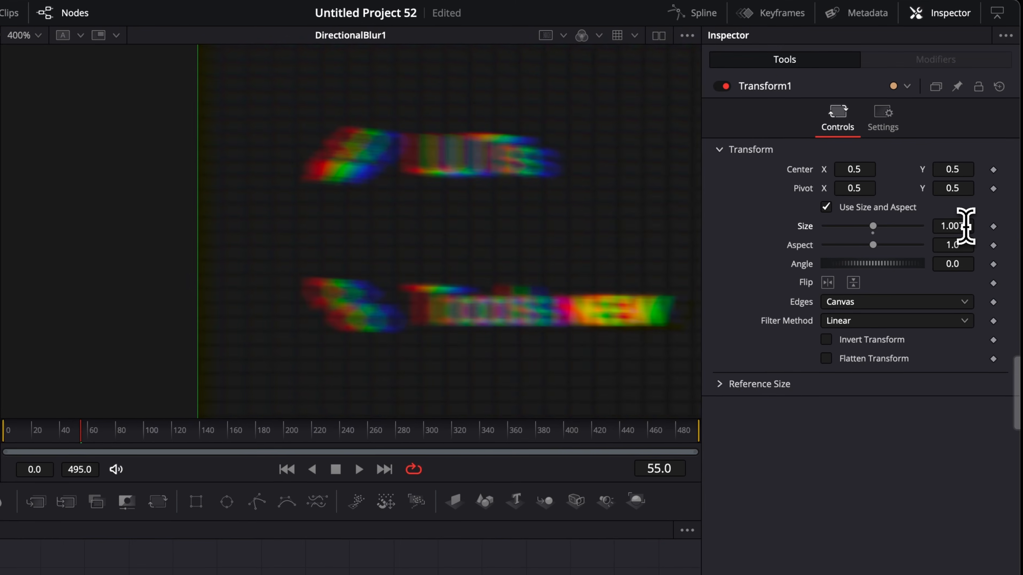
left_click_drag(978, 177, 970, 177)
left_click_drag(952, 226, 952, 227)
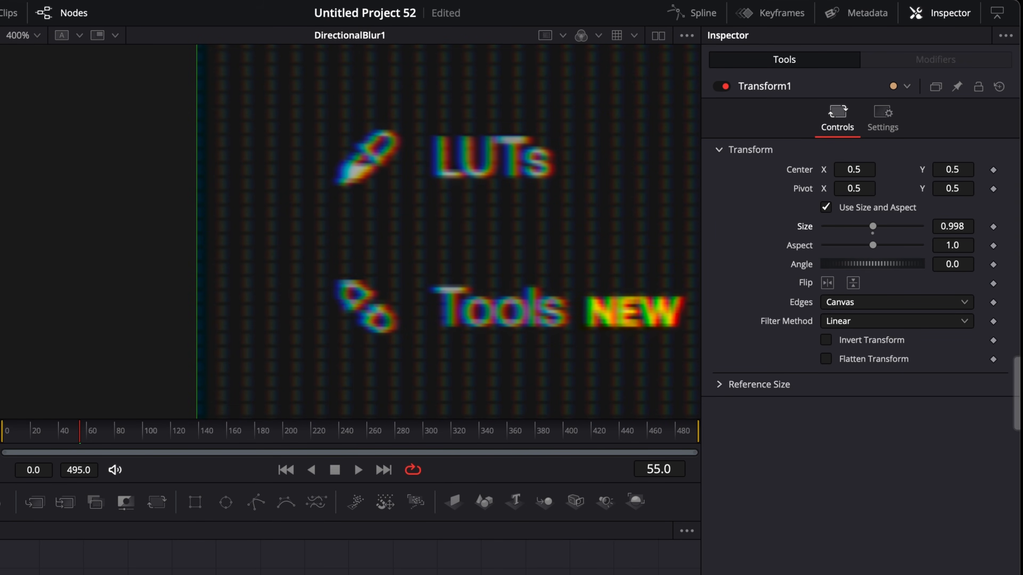
scroll(350, 232, "right", 12)
scroll(350, 231, "left", 9)
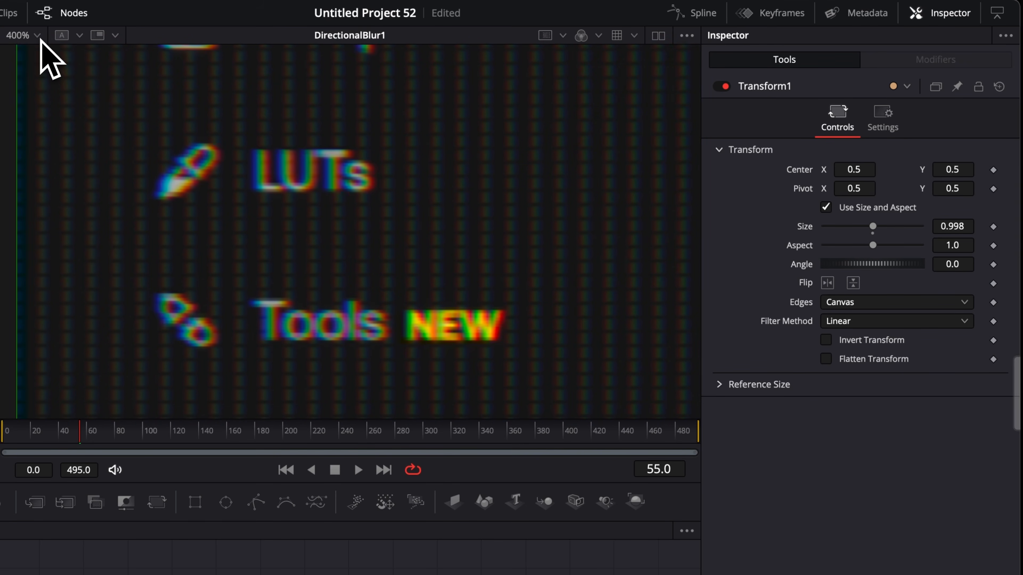
left_click(39, 37)
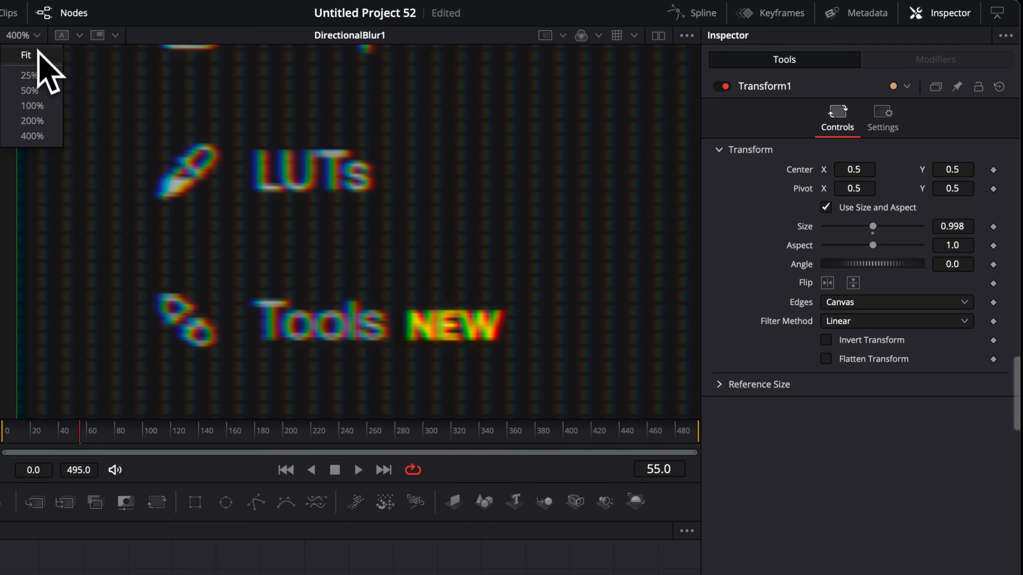
left_click(39, 54)
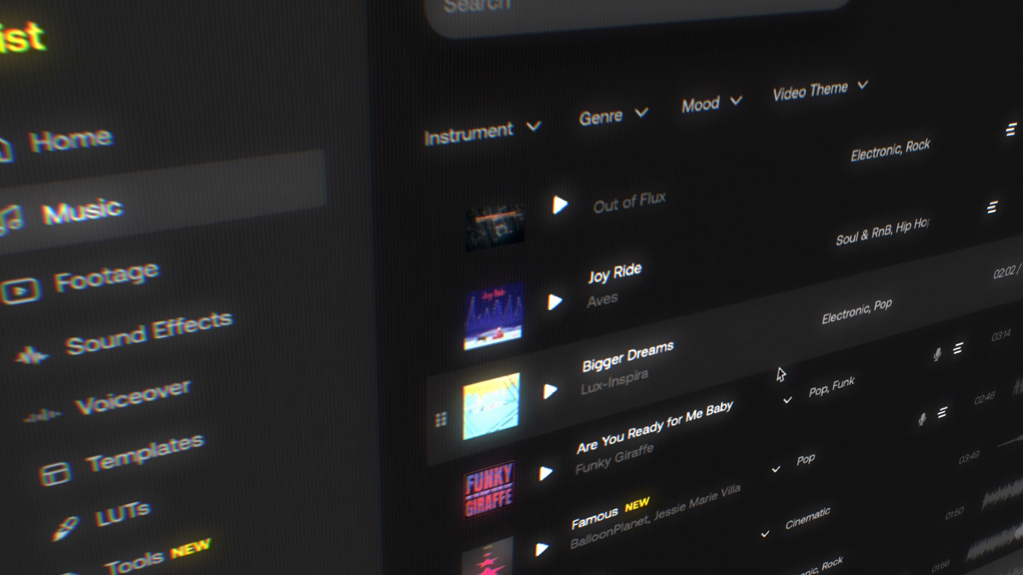
scroll(781, 371, "down", 2)
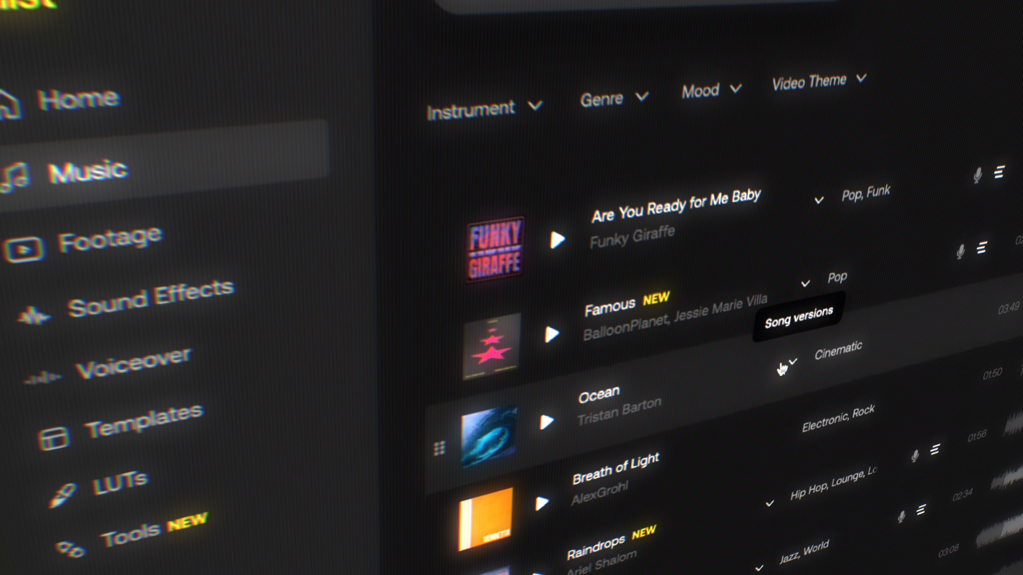
scroll(782, 367, "down", 2)
scroll(782, 367, "down", 4)
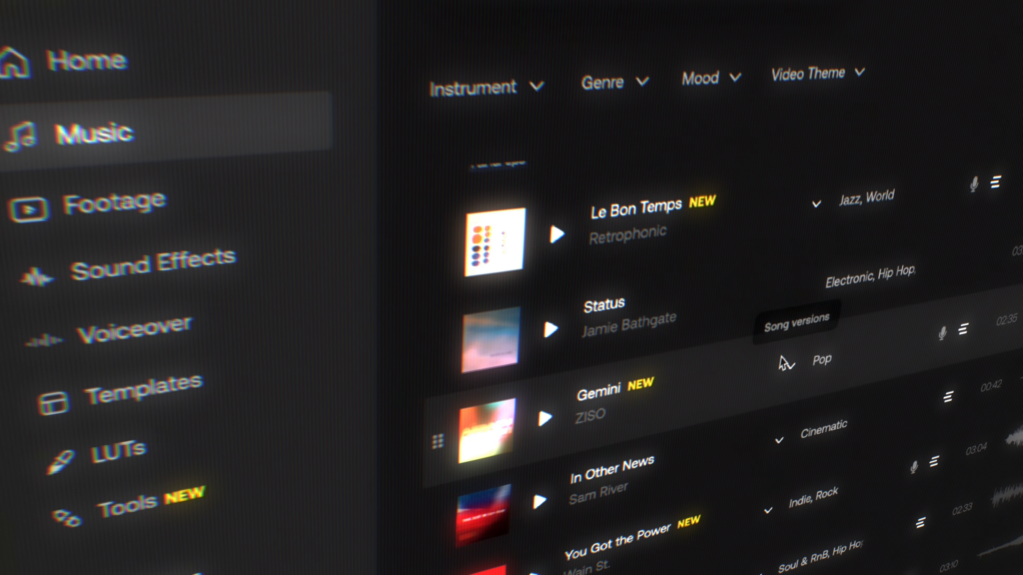
scroll(782, 362, "down", 3)
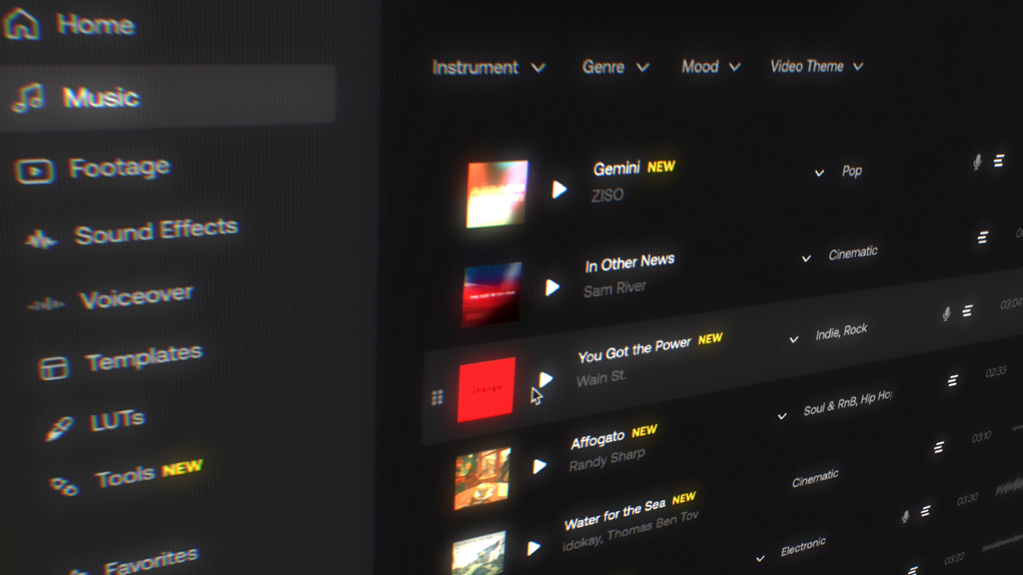
scroll(781, 372, "down", 8)
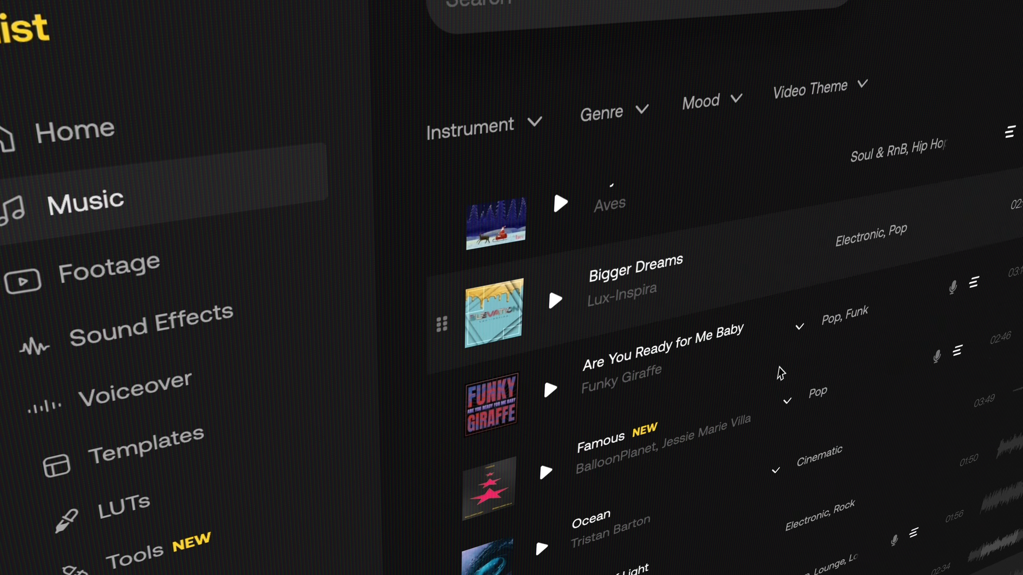
scroll(780, 372, "down", 4)
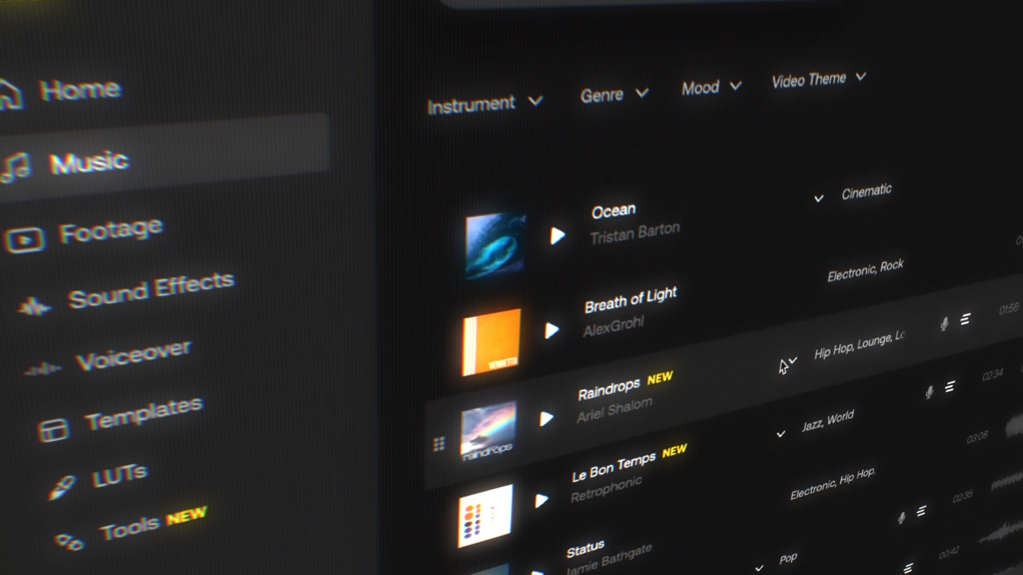
scroll(782, 365, "down", 4)
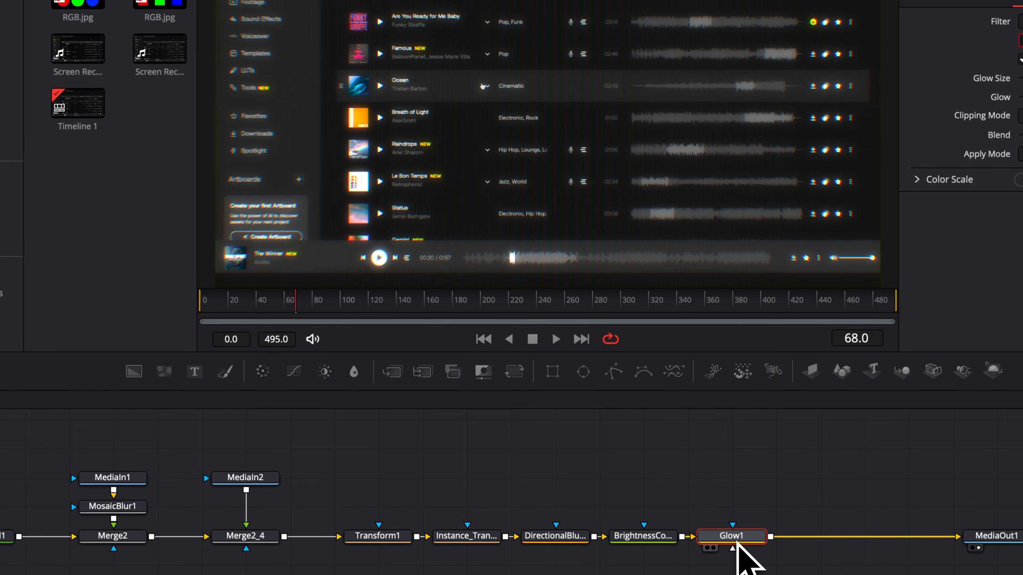
Add a DVE node after Glow1.
key("shift")
key("shift+space")
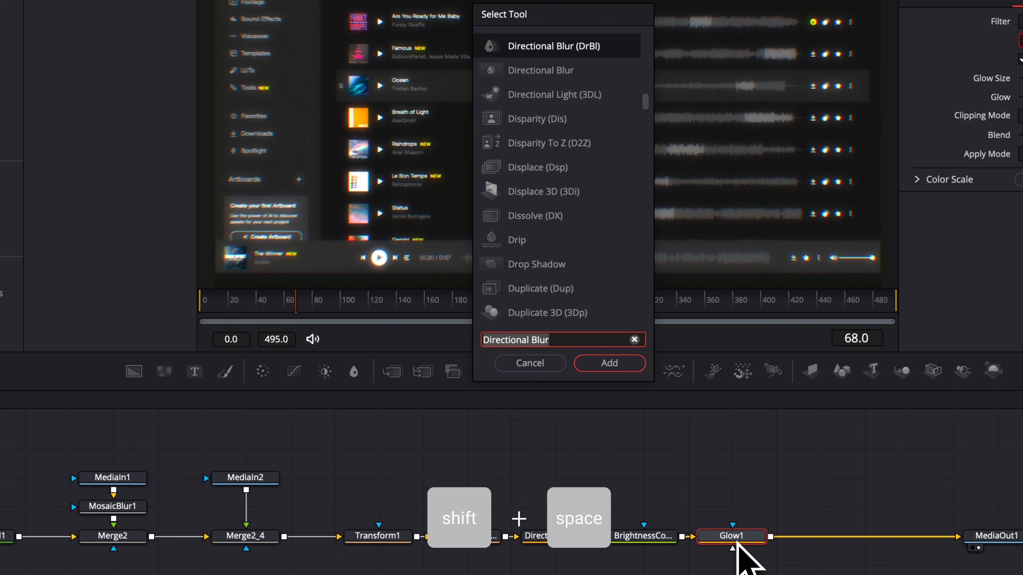
type("DVE")
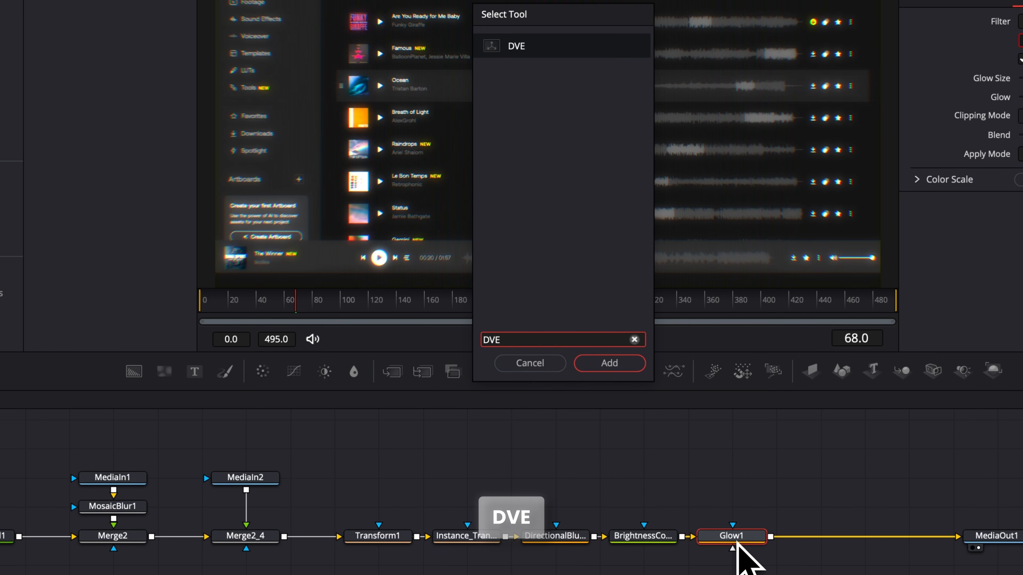
key("Return")
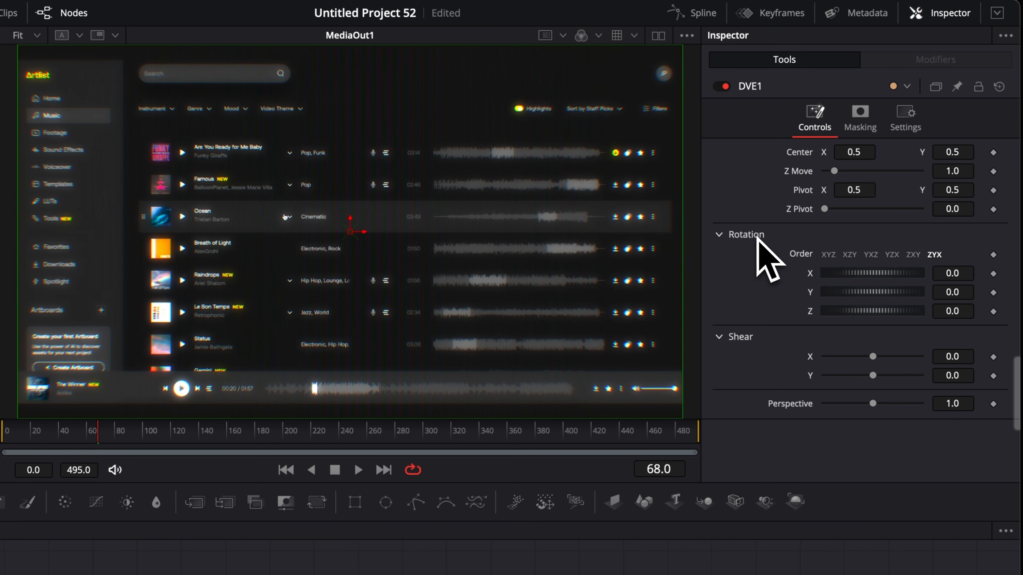
Tilt and reframe the screen in DVE1: Rotation X 26.5, Y 28.9, Z -1.8, Center 0.877827, 0.356275 and Z Move 0.63.
left_click(952, 273)
type("10.2")
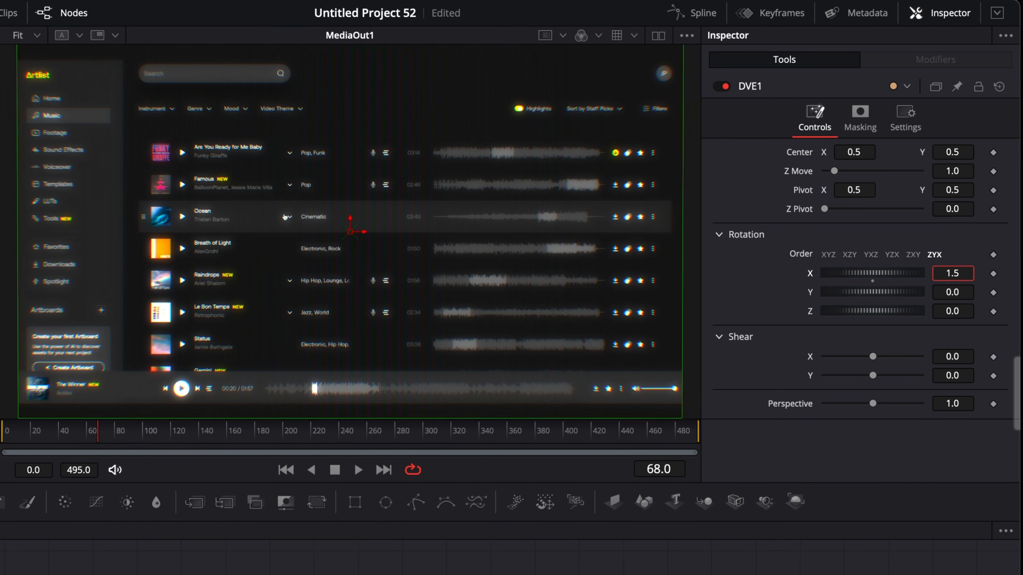
key("Return")
left_click_drag(918, 274, 925, 274)
left_click(952, 292)
type("46.3")
key("Return")
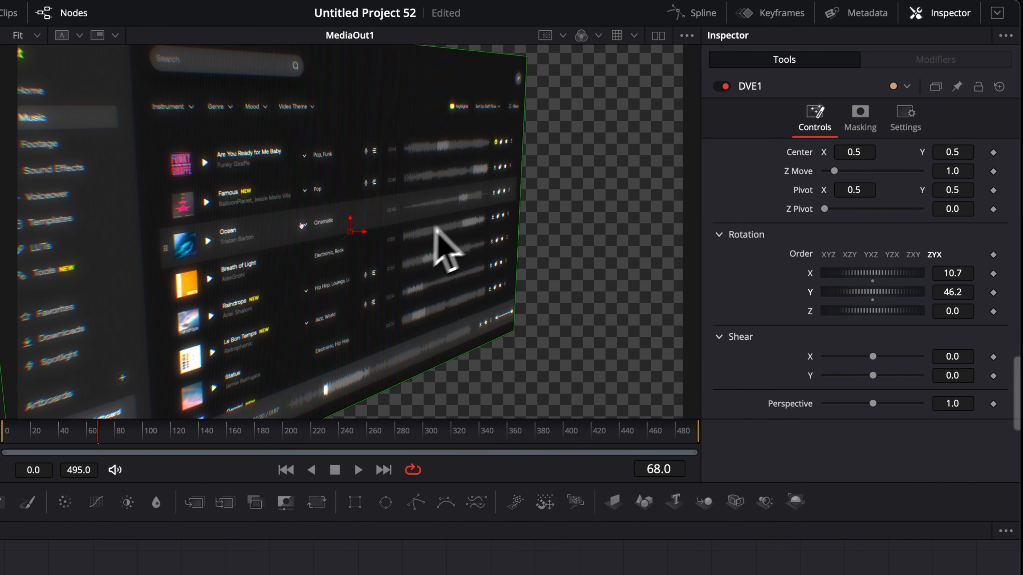
left_click_drag(352, 234, 463, 246)
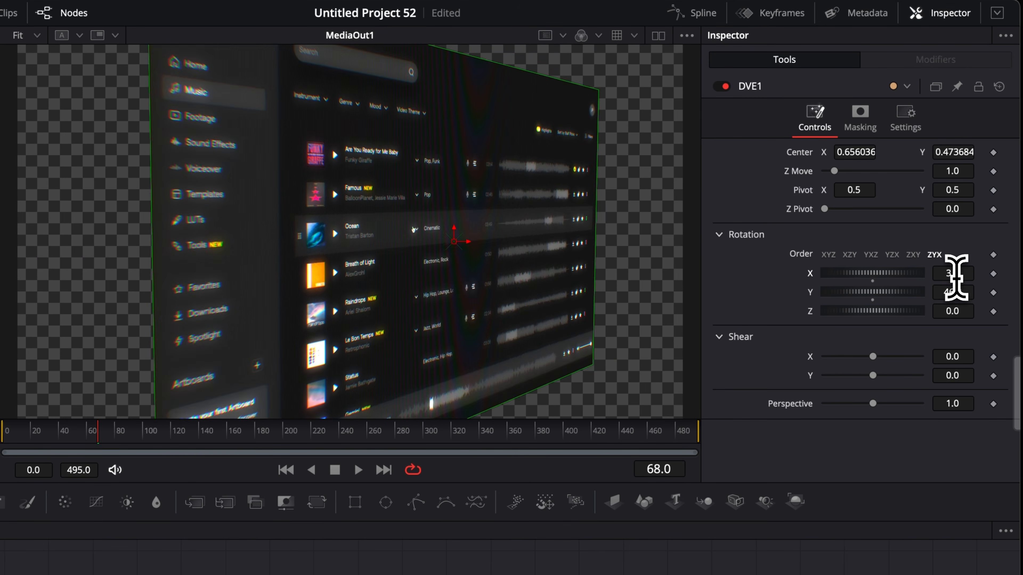
left_click_drag(952, 274, 998, 275)
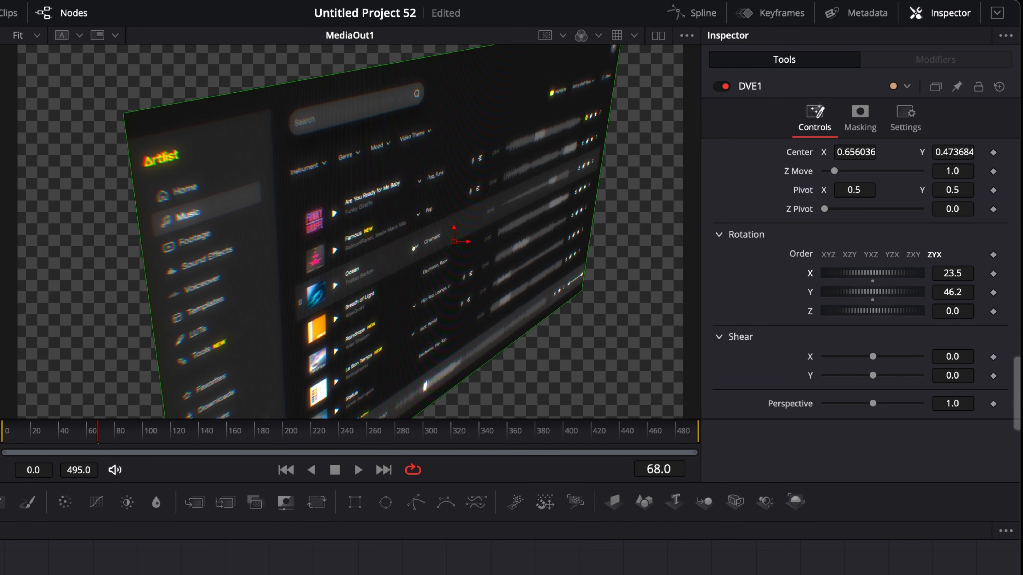
left_click_drag(840, 176, 832, 173)
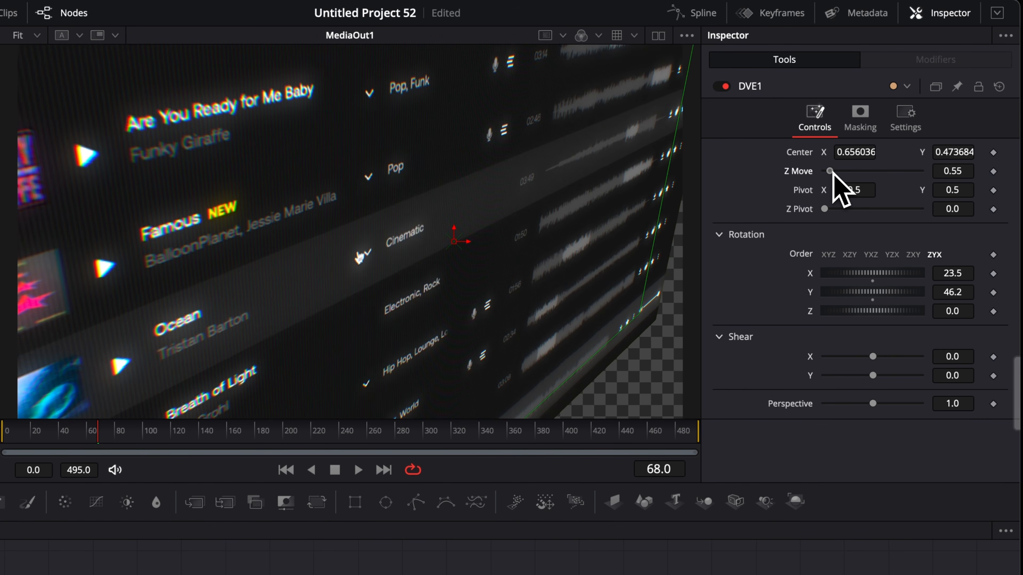
left_click_drag(960, 292, 941, 311)
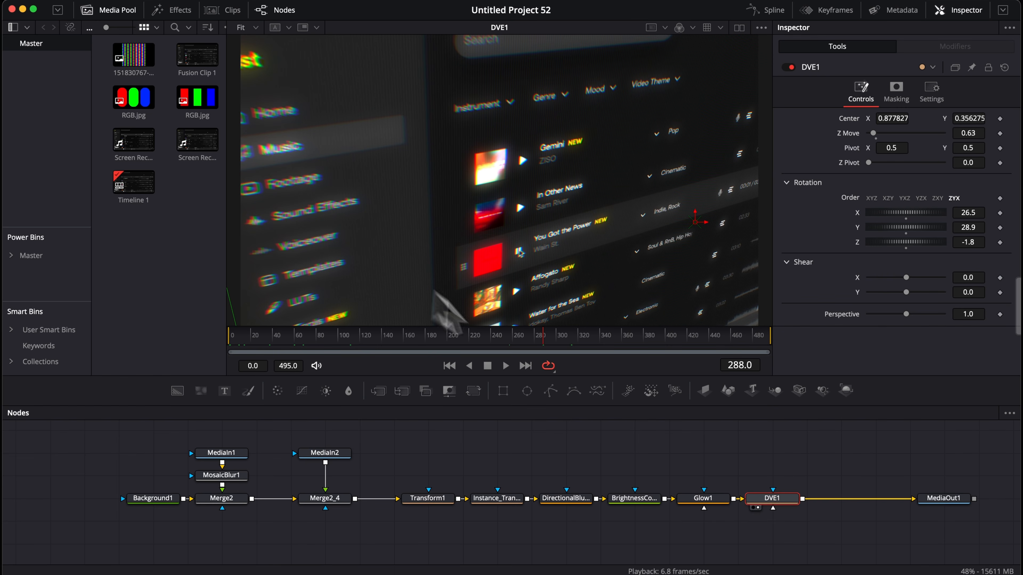
Move DirectionalBlur1's zoom centre onto the "You Got the Power" row, at X 0.602505 and Y 0.311740.
left_click(567, 502)
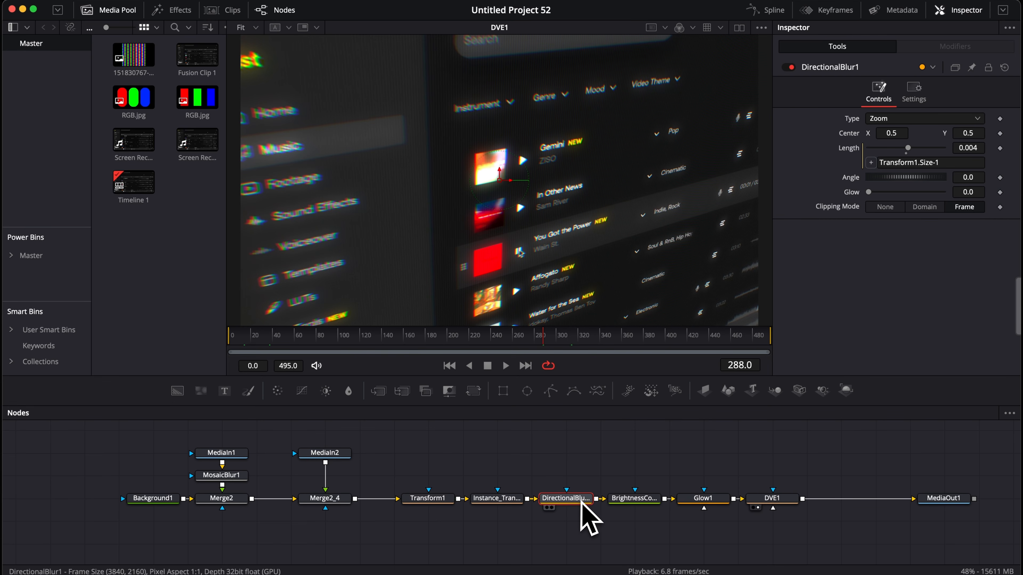
left_click_drag(499, 180, 321, 168)
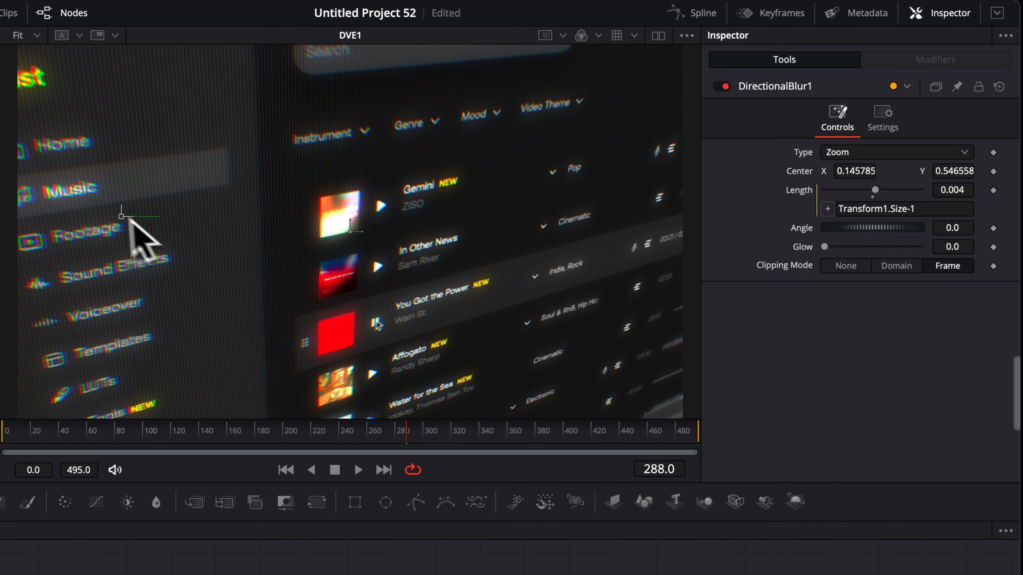
left_click_drag(131, 221, 89, 281)
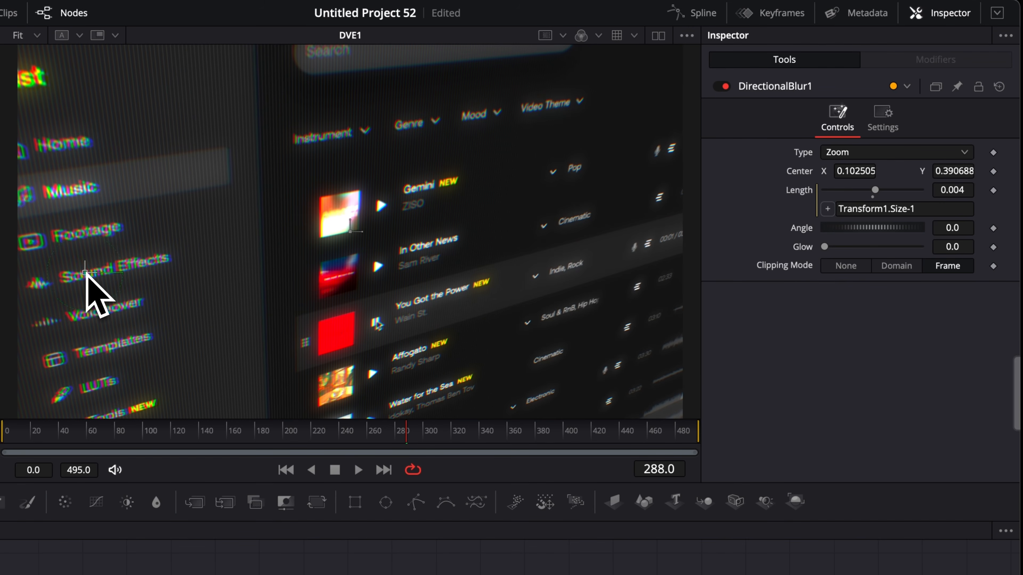
left_click_drag(82, 270, 437, 297)
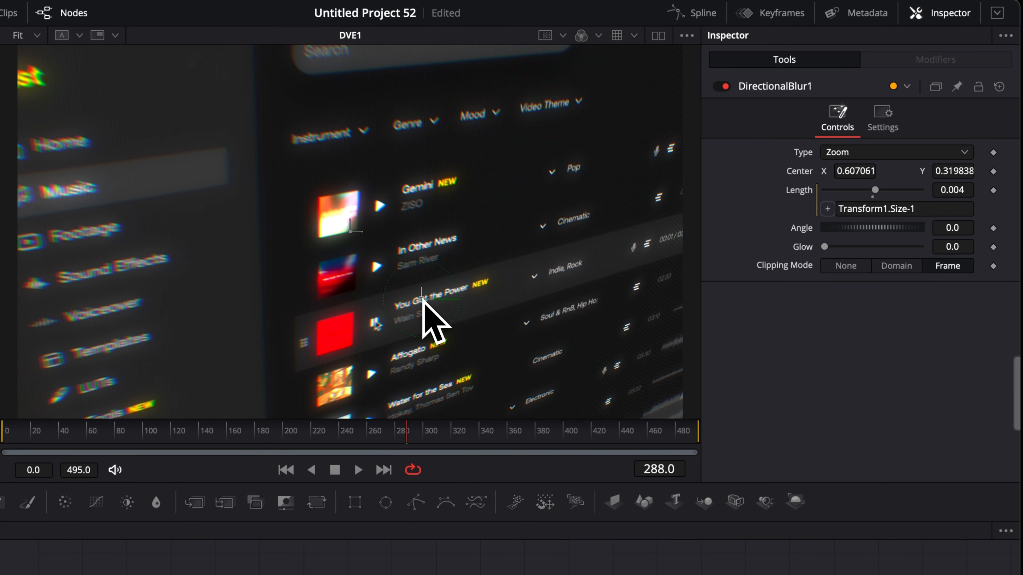
mouse_move(426, 294)
left_mouse_down()
mouse_move(412, 302)
mouse_move(422, 305)
left_mouse_up()
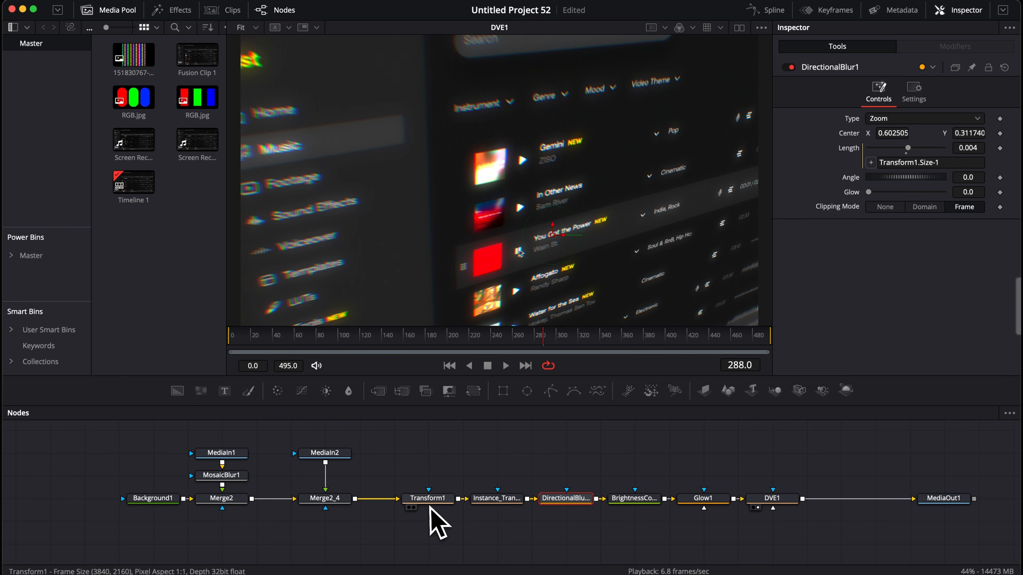
Set Transform1's Size to 1.002 to adjust the strength of the colour fringing.
left_click(429, 504)
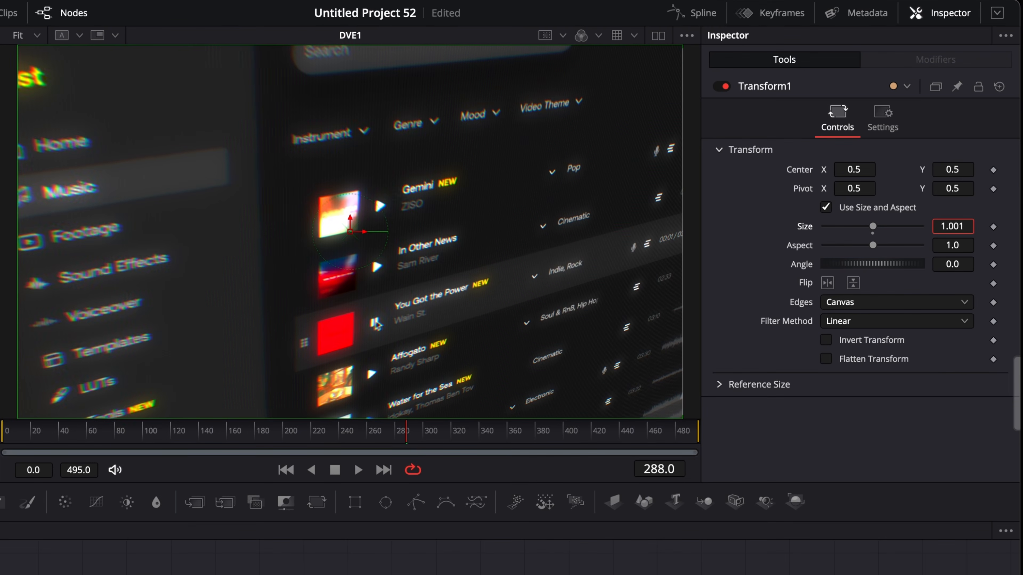
left_click_drag(953, 227, 956, 226)
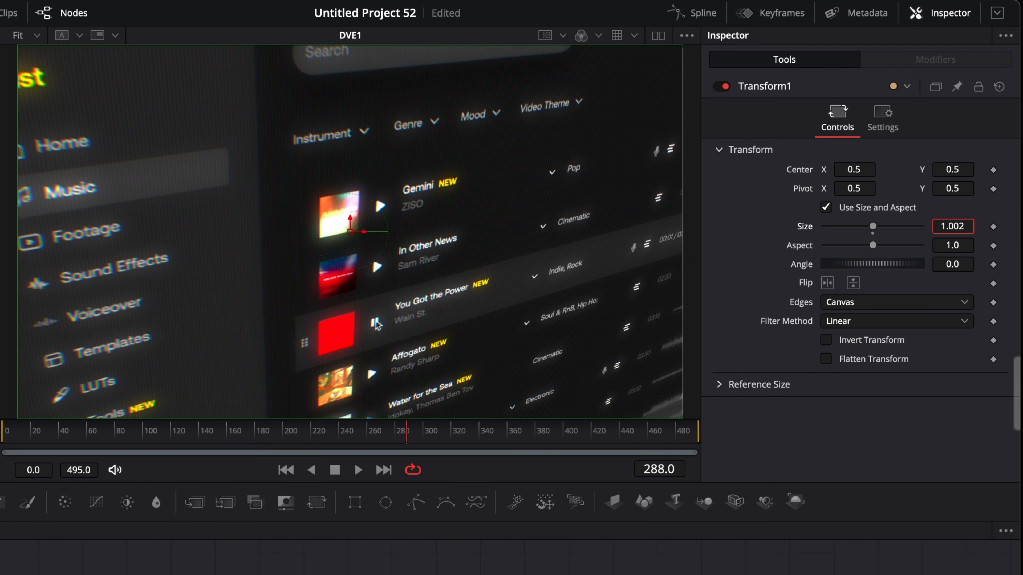
left_click(960, 244)
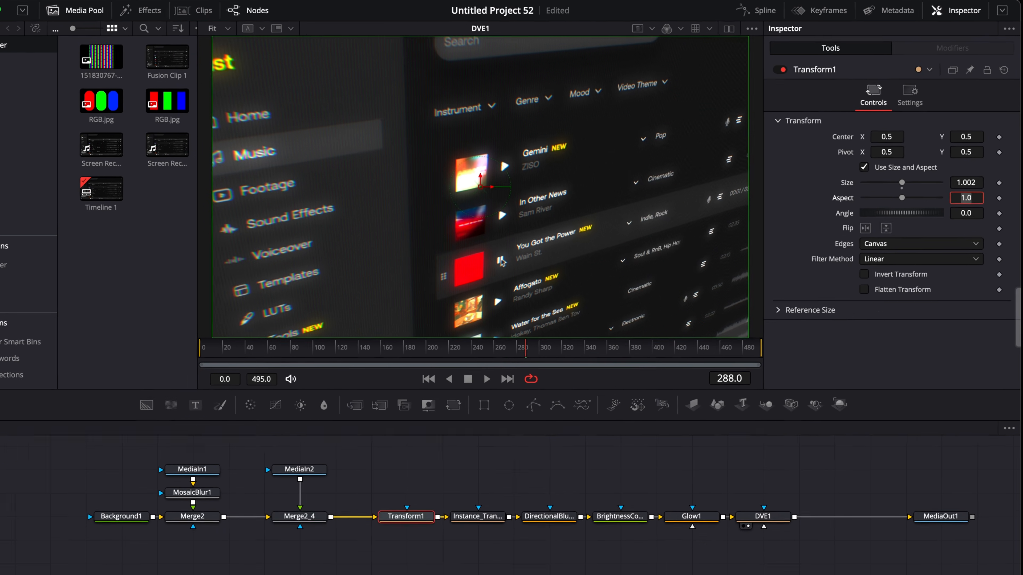
Try Color Dodge on Merge2_4, and set the merge to Screen with Size 0.016 and Blend 0.13.
left_click(325, 498)
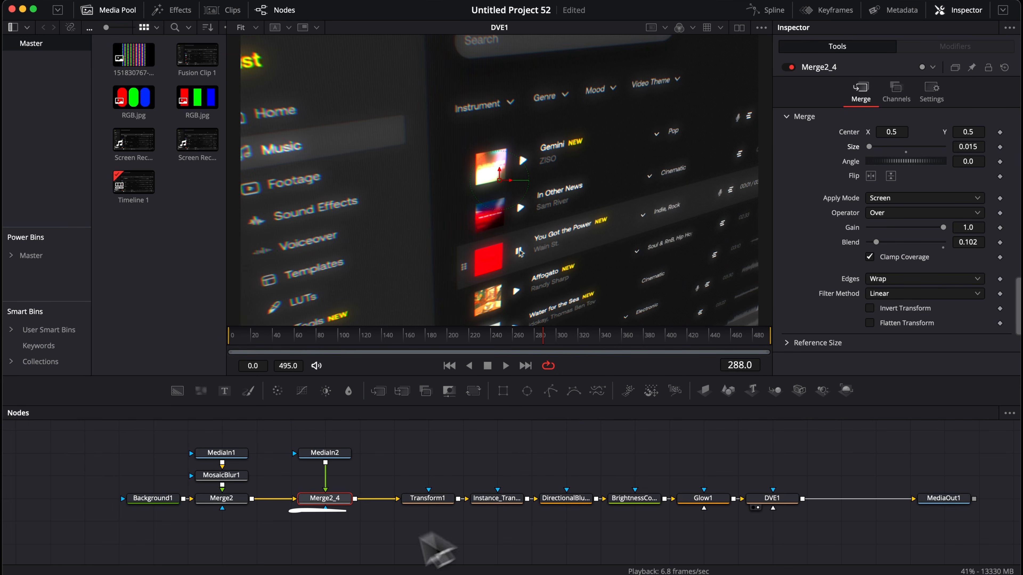
left_click(903, 199)
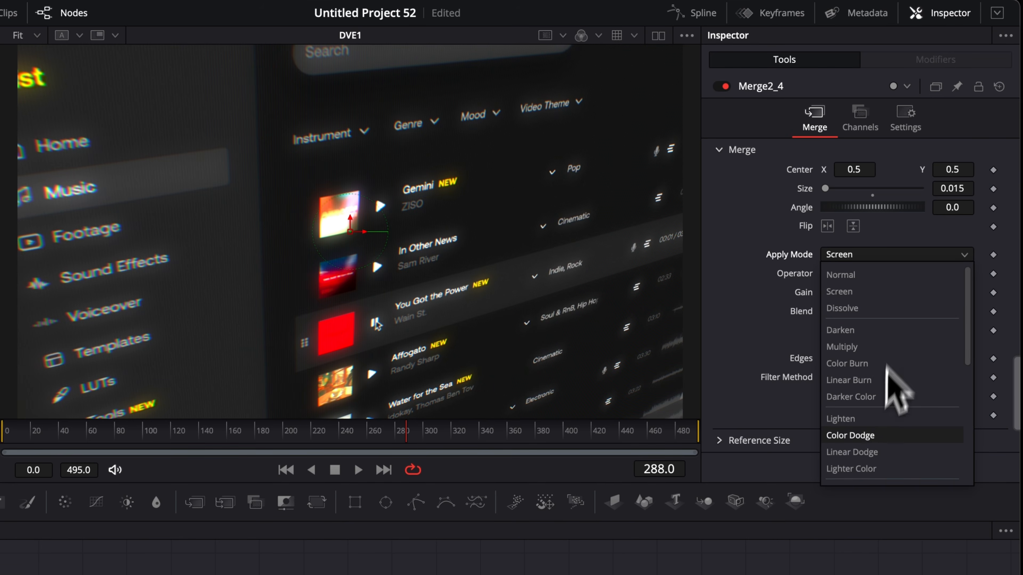
left_click(873, 436)
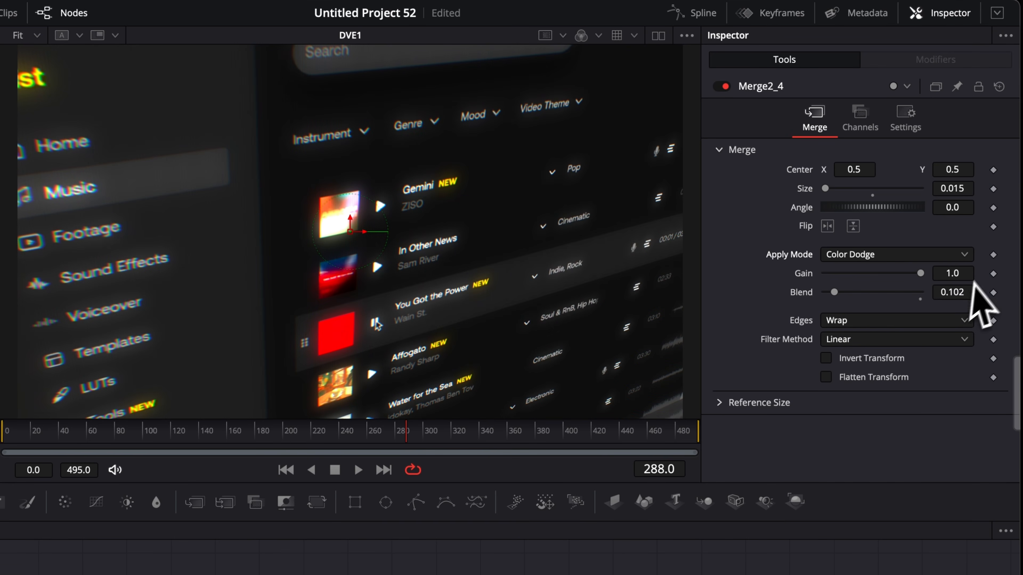
left_click_drag(956, 189, 943, 190)
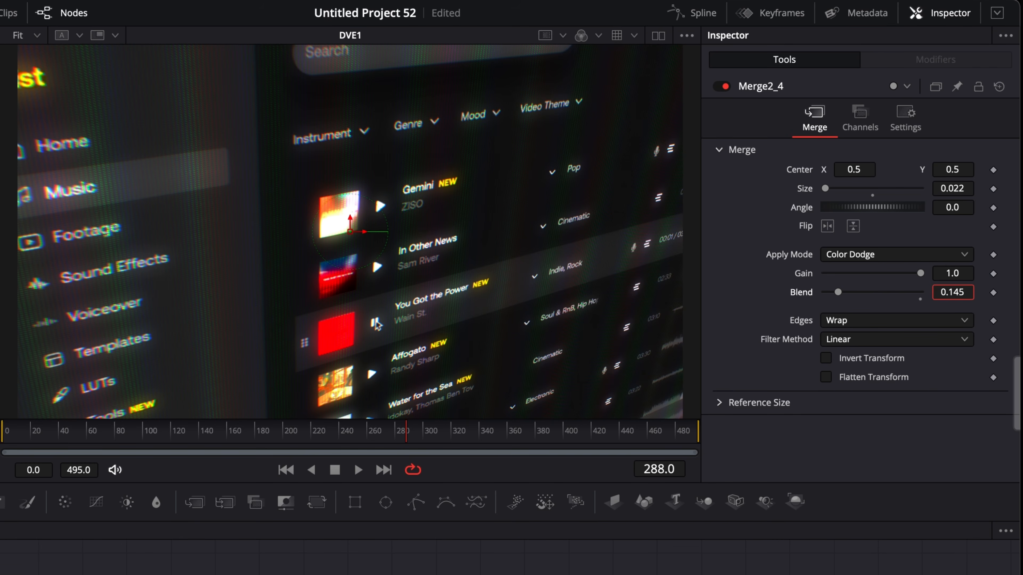
mouse_move(953, 292)
left_mouse_down()
mouse_move(963, 292)
mouse_move(946, 292)
left_mouse_up()
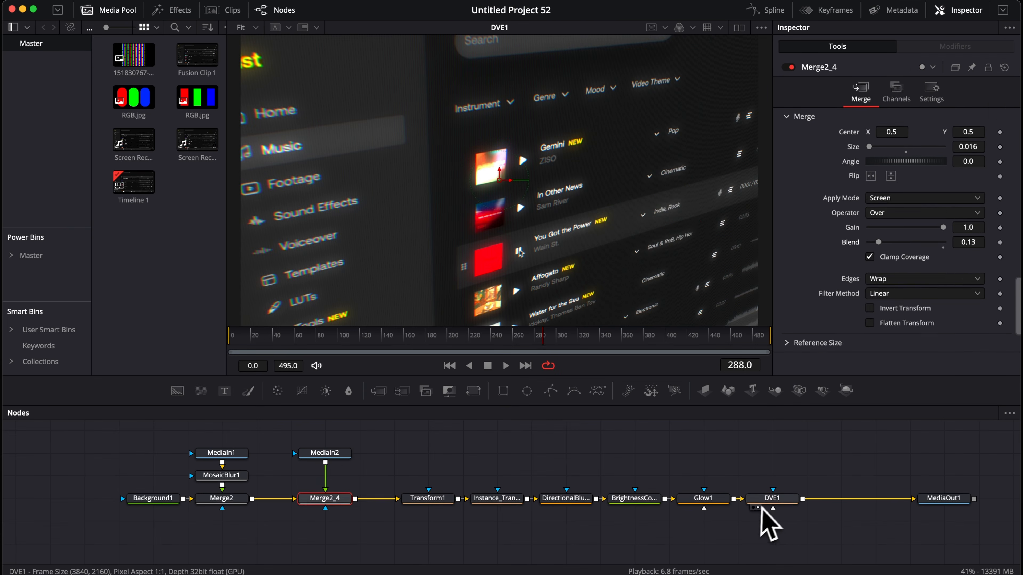
Animate DVE1's X, Y and Z rotation with keyframes at frame 0 and new angles at frame 495.
left_click(773, 500)
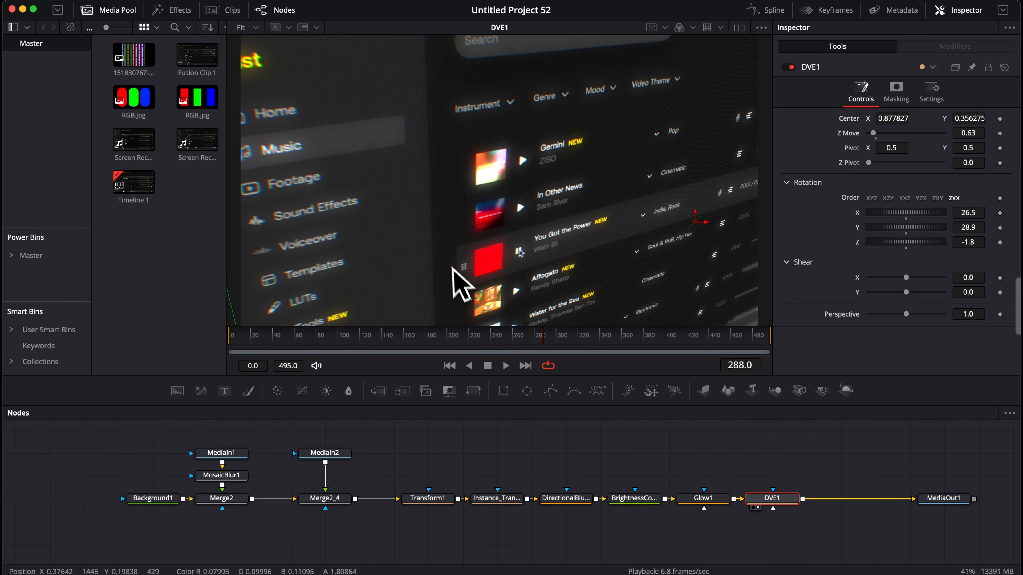
left_click_drag(246, 342, 197, 358)
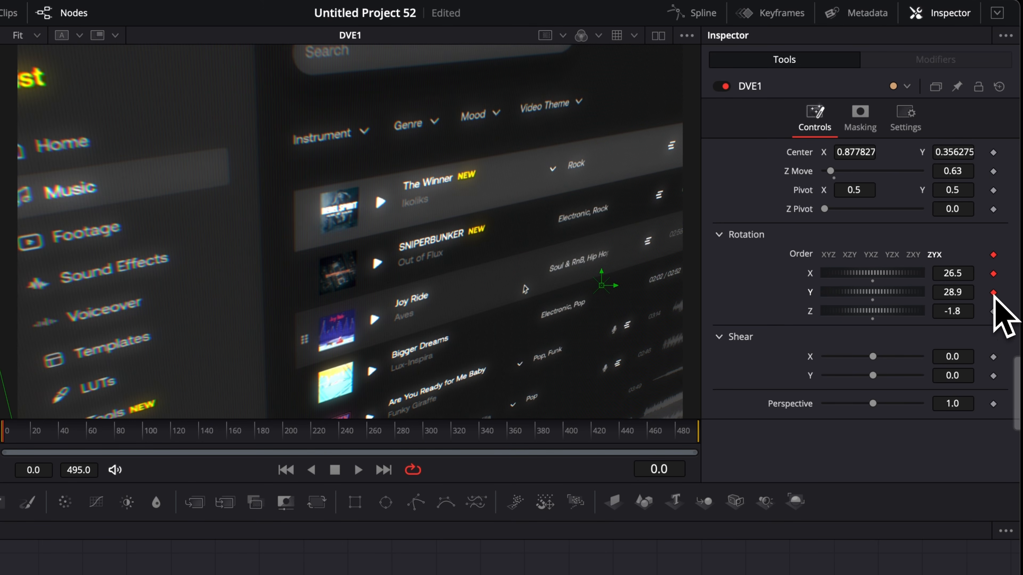
left_click_drag(459, 437, 705, 436)
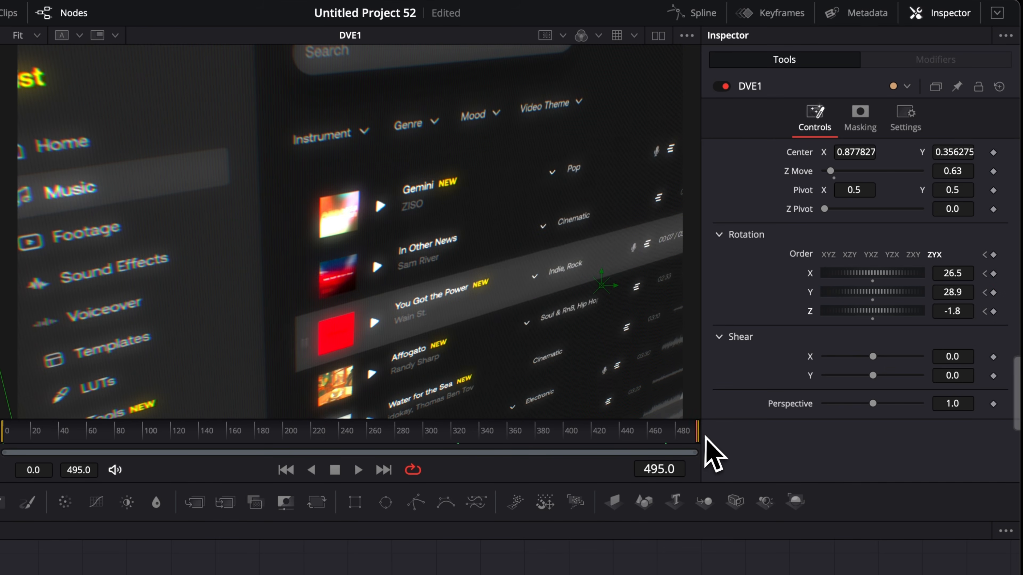
left_click_drag(953, 274, 890, 274)
left_click_drag(959, 290, 956, 311)
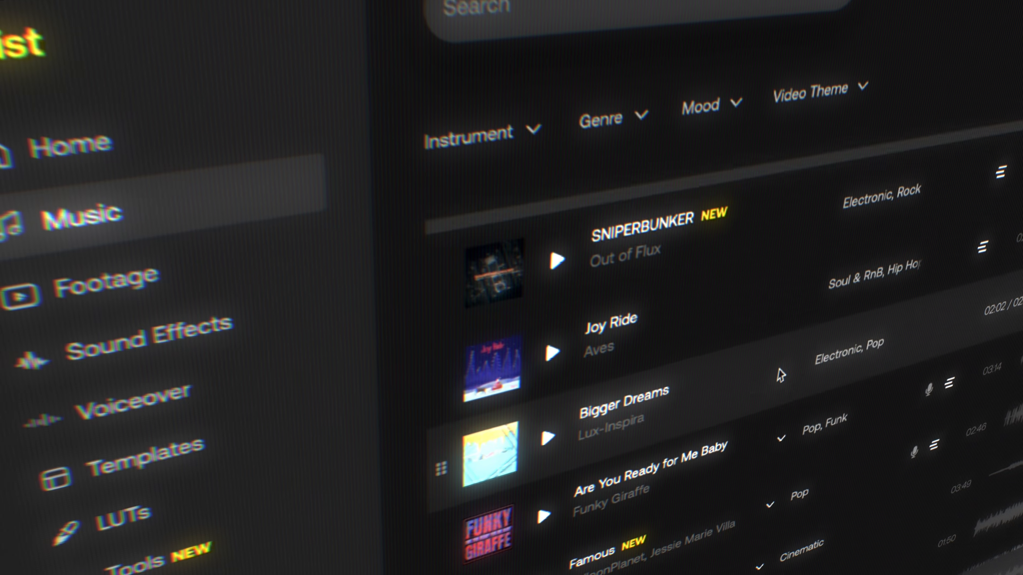
scroll(781, 375, "down", 5)
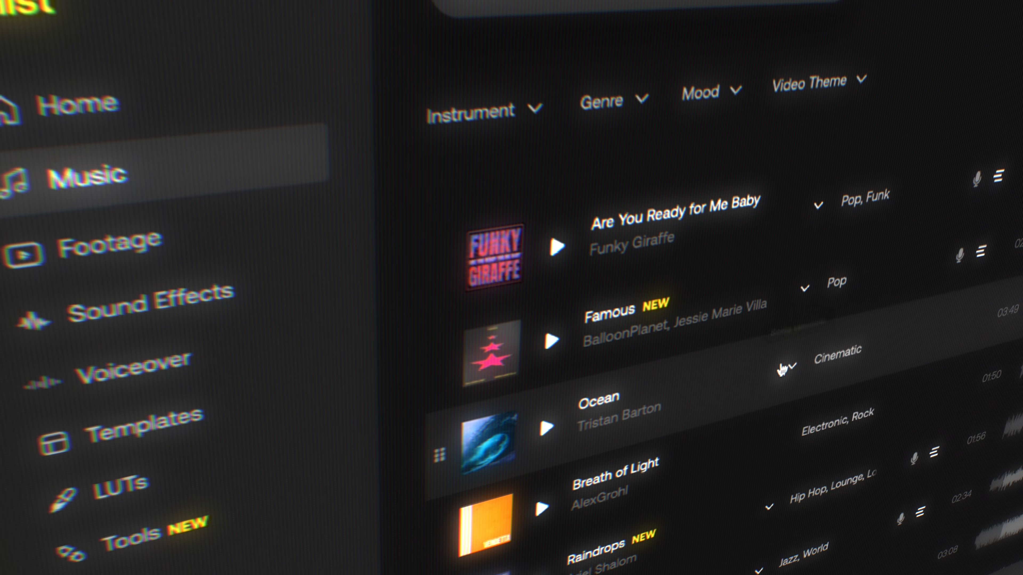
scroll(782, 369, "down", 5)
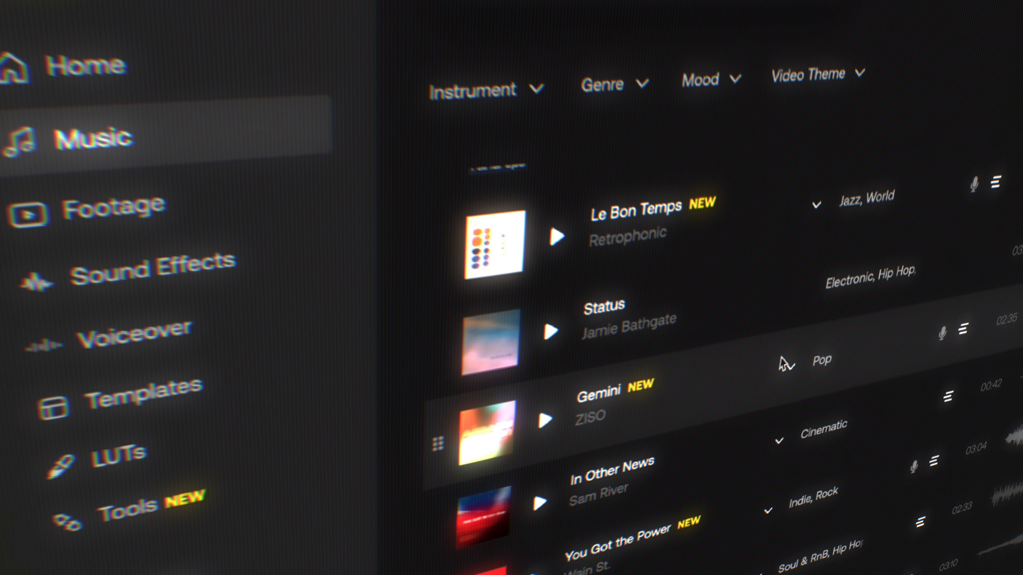
scroll(783, 361, "down", 3)
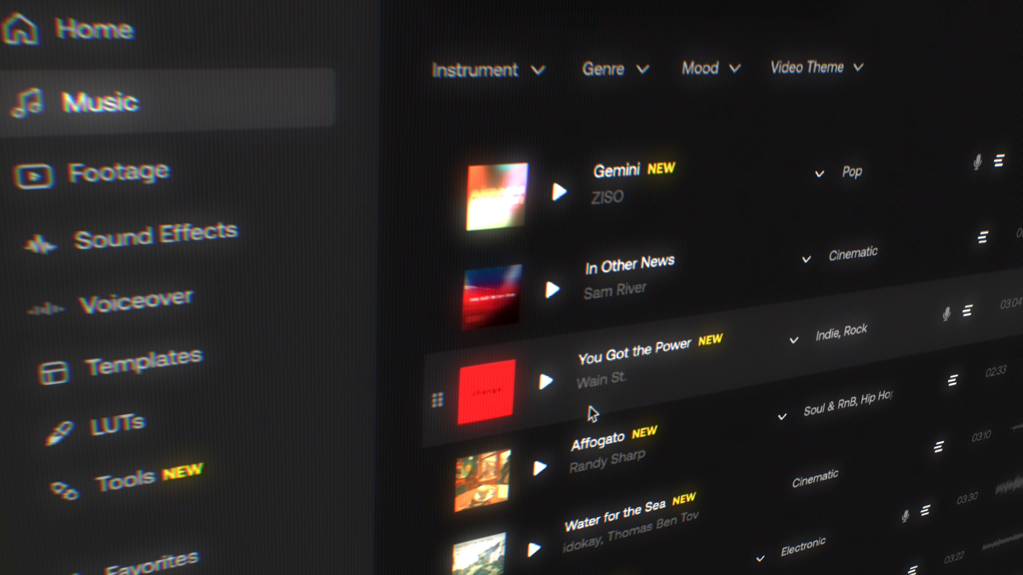
left_click(546, 381)
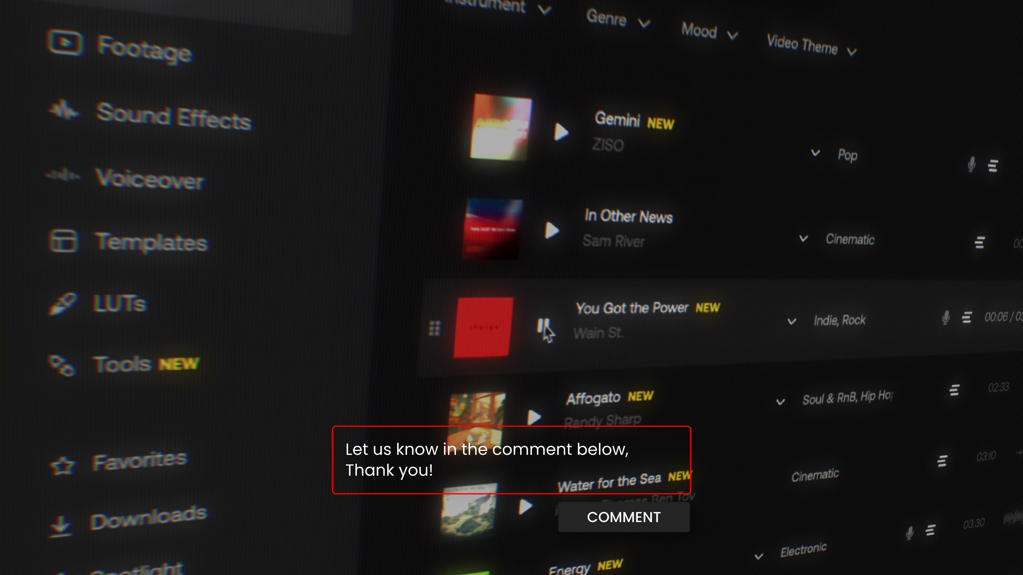
left_click(544, 327)
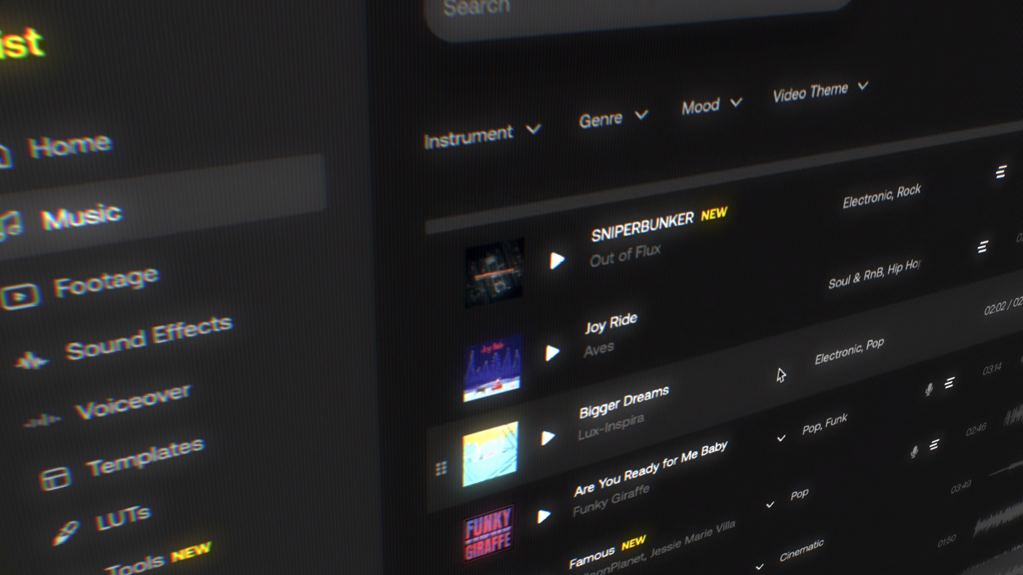
scroll(780, 370, "down", 5)
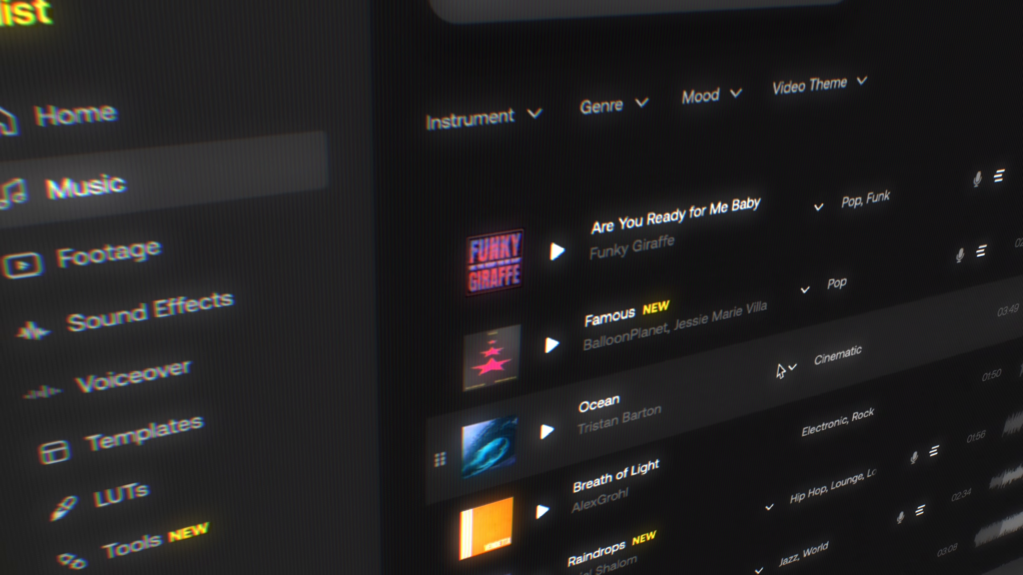
scroll(780, 371, "down", 6)
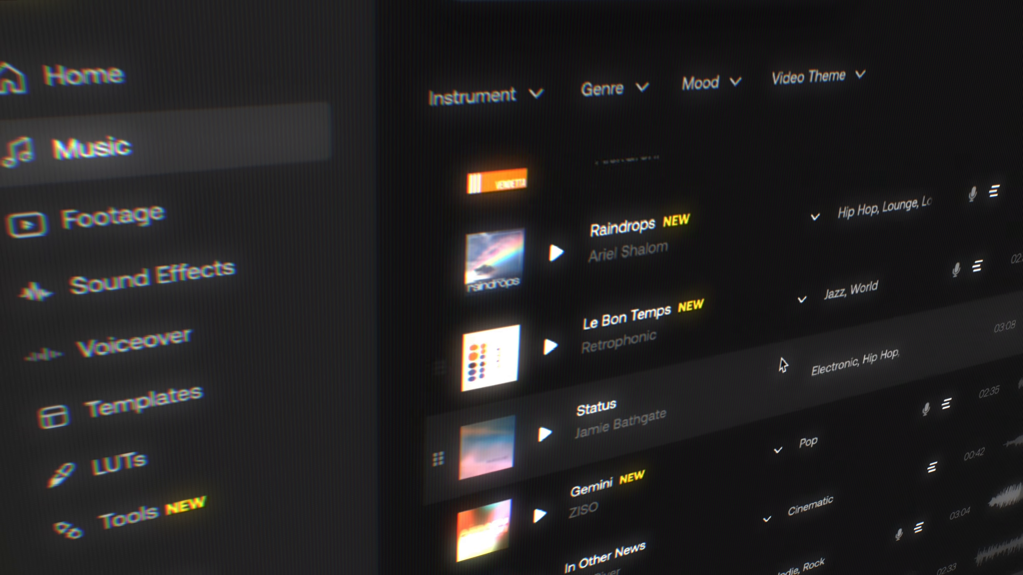
scroll(783, 364, "down", 5)
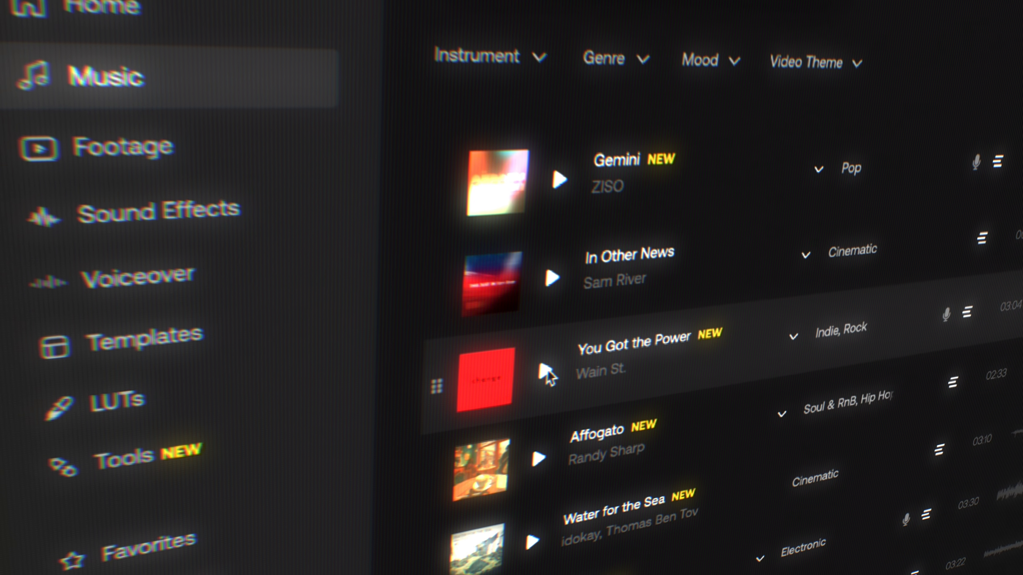
left_click(548, 370)
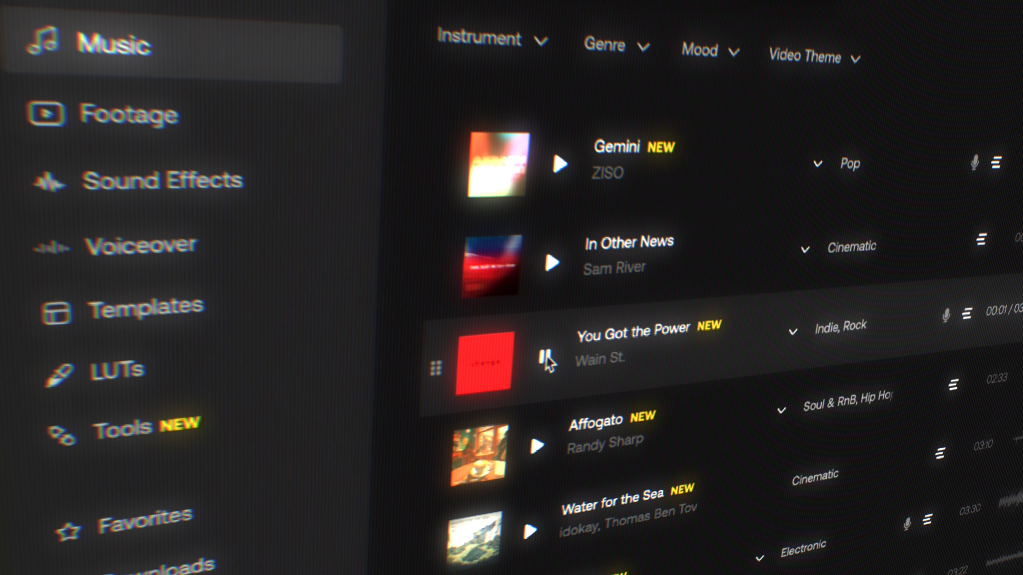